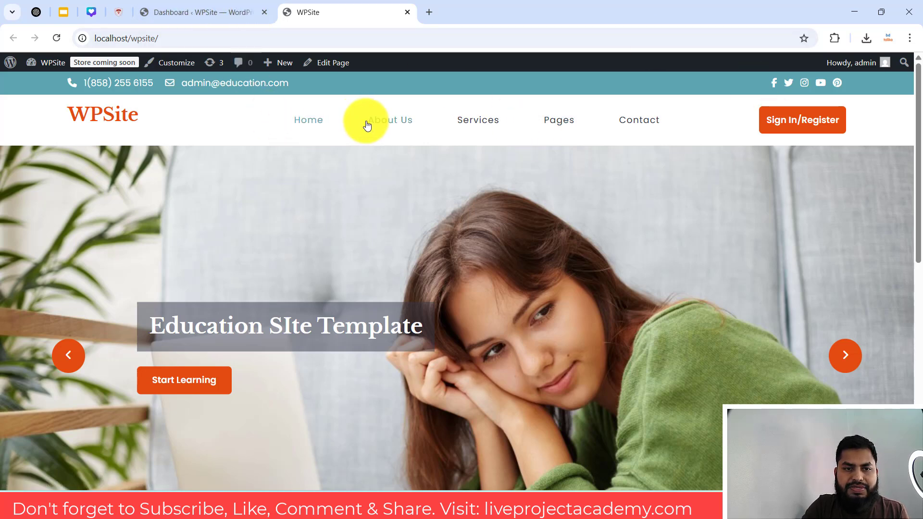
Step: Return to the WordPress dashboard and open the site's navigation menu management screen
left_click(212, 10)
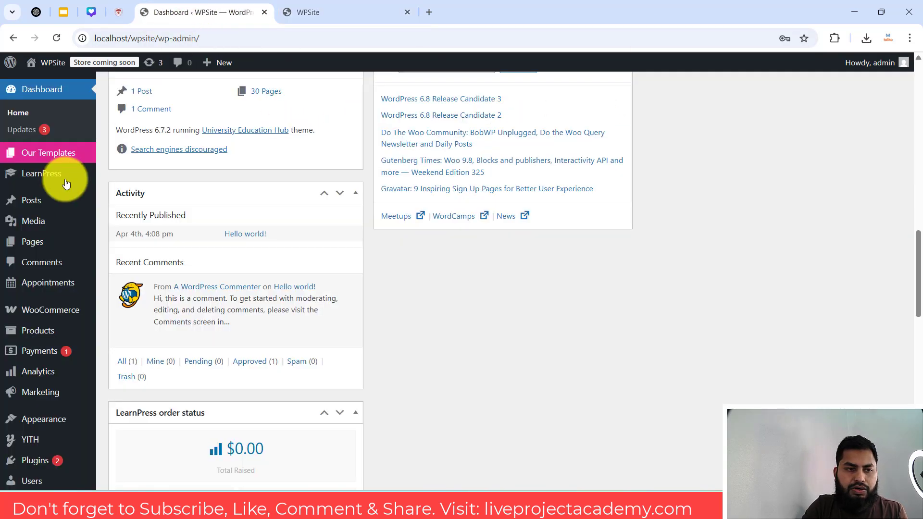
scroll(50, 469, "up", 3)
scroll(50, 469, "up", 5)
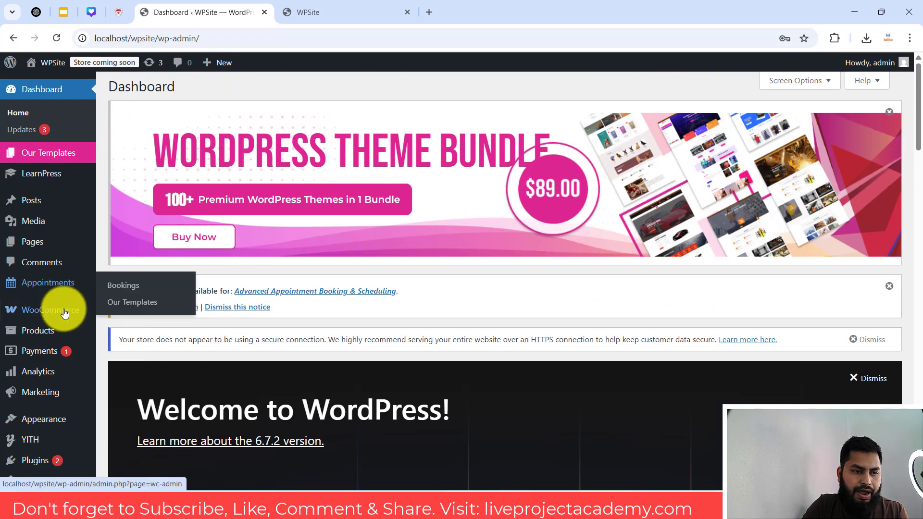
mouse_move(51, 425)
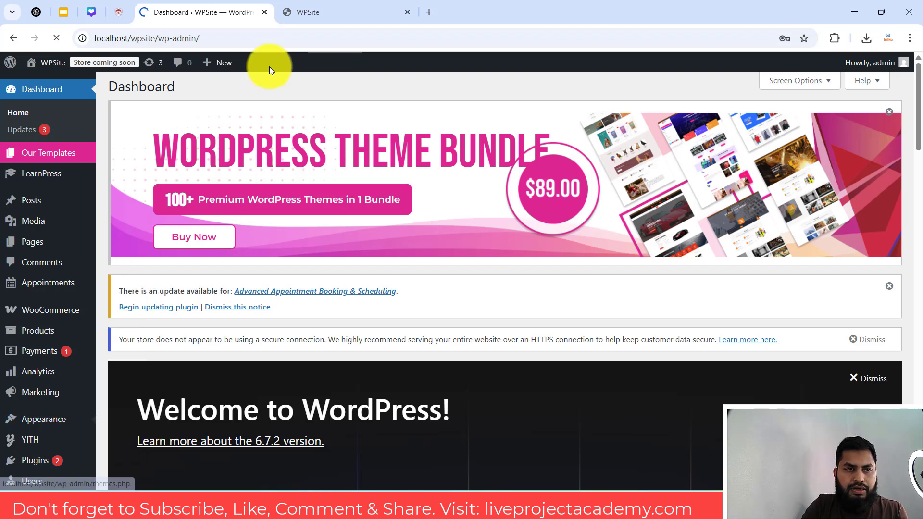
Step: Open the Vision, Mission & Core Values page on the Presidency University site and copy its heading
left_click(118, 12)
scroll(342, 336, "up", 10)
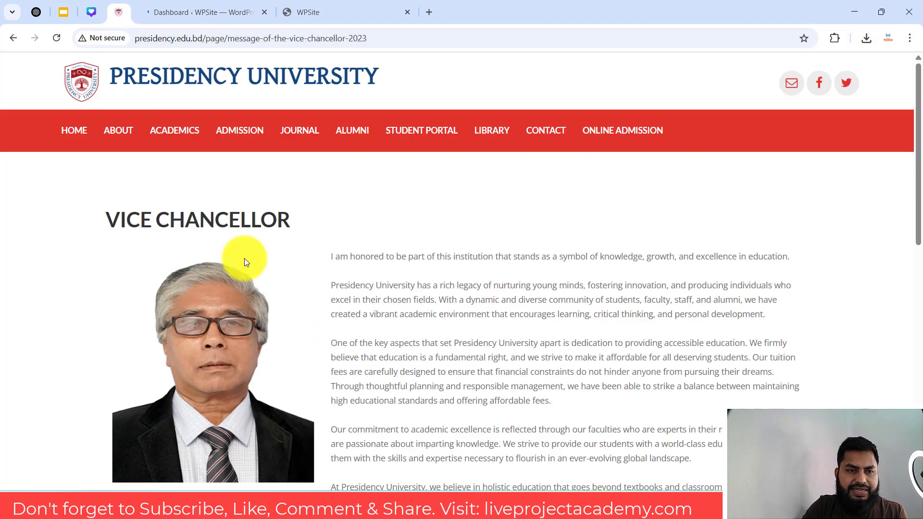
scroll(243, 258, "down", 1)
scroll(92, 76, "up", 1)
mouse_move(113, 134)
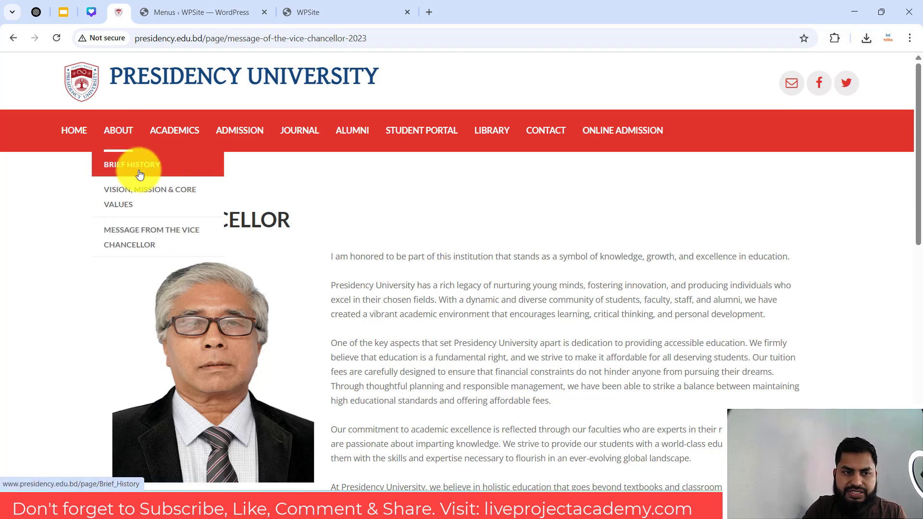
left_click(131, 196)
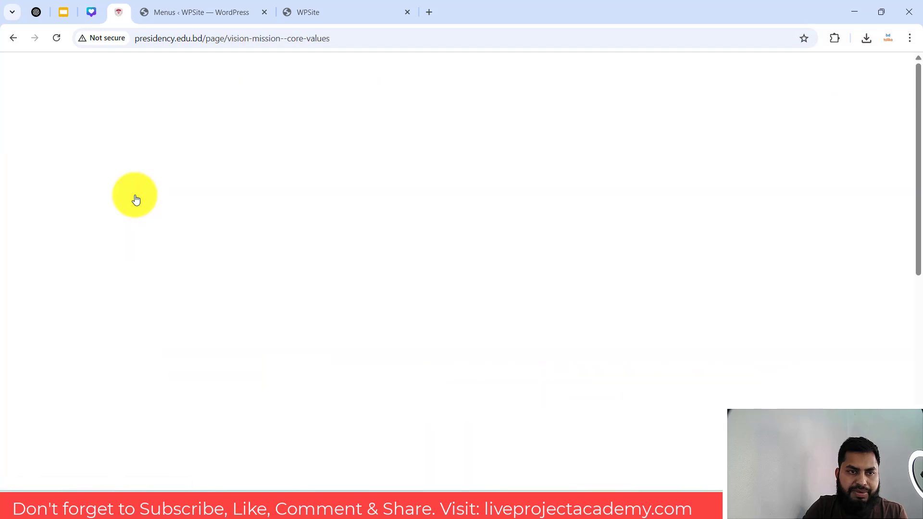
triple_click(216, 221)
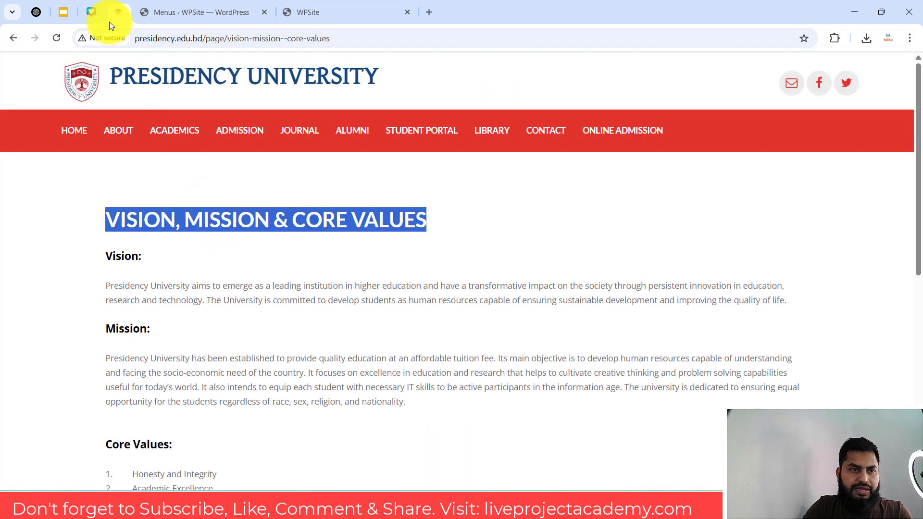
Step: Open the WordPress editor for a new page in a separate tab and place it right after the Menus tab
left_click(175, 12)
mouse_move(39, 201)
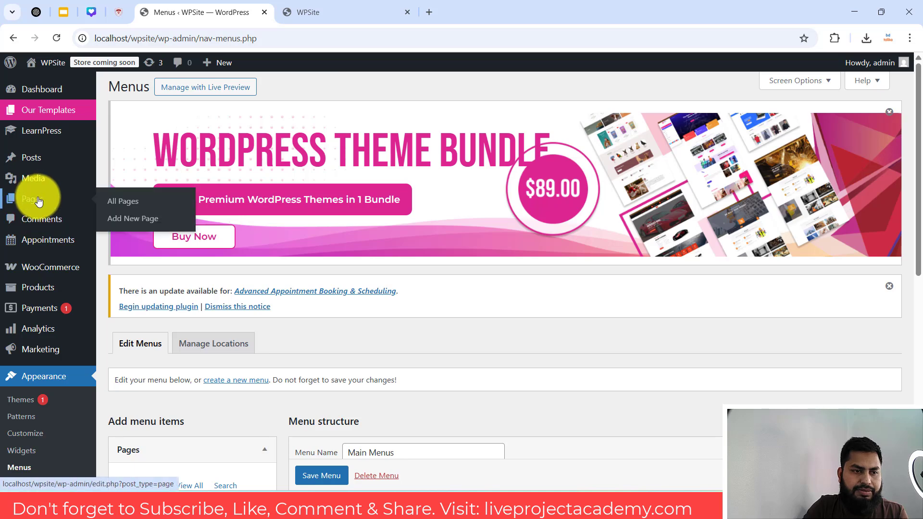
right_click(130, 218)
left_click(173, 230)
left_click(477, 5)
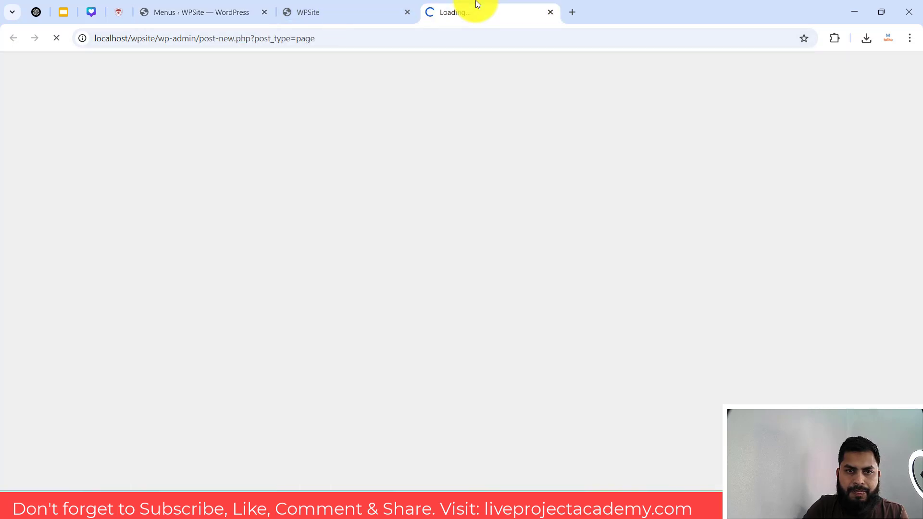
left_click_drag(501, 8, 354, 5)
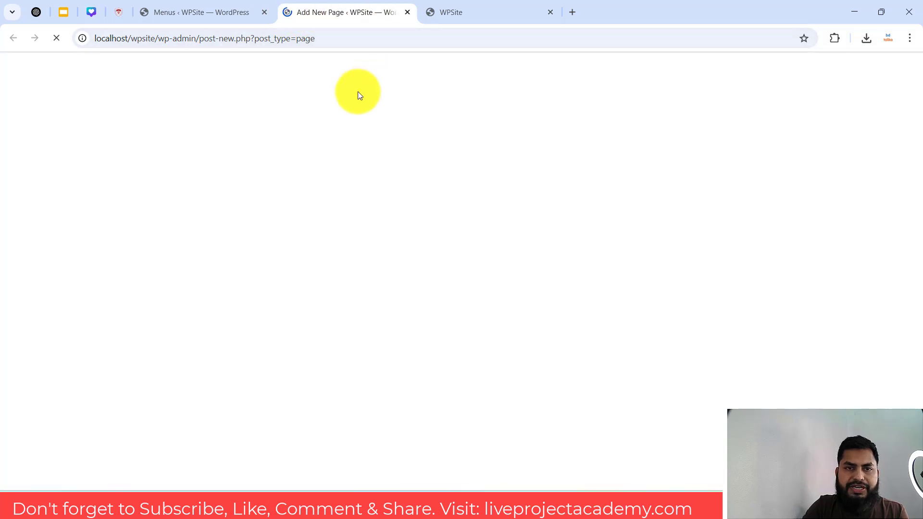
Step: Check the university site's About submenu entries and title the new WordPress page "Vision, Mission & Core Values"
left_click(116, 10)
mouse_move(121, 177)
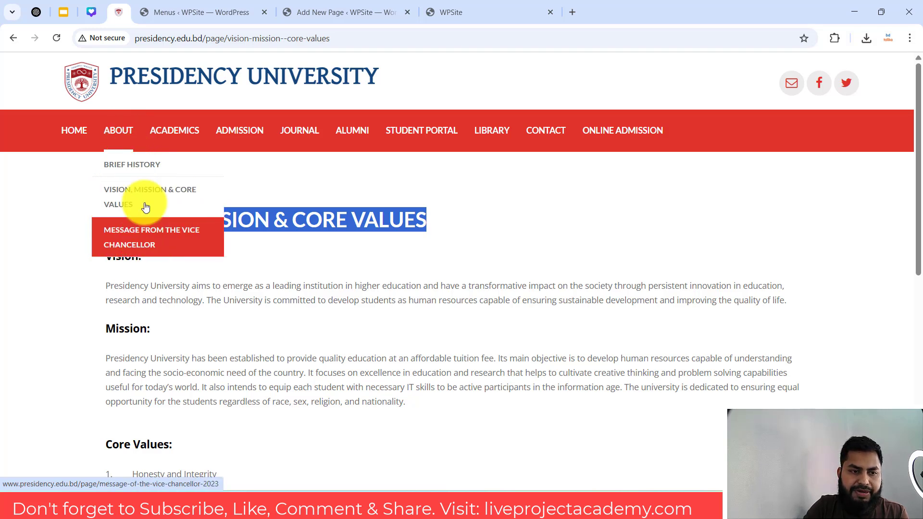
mouse_move(120, 132)
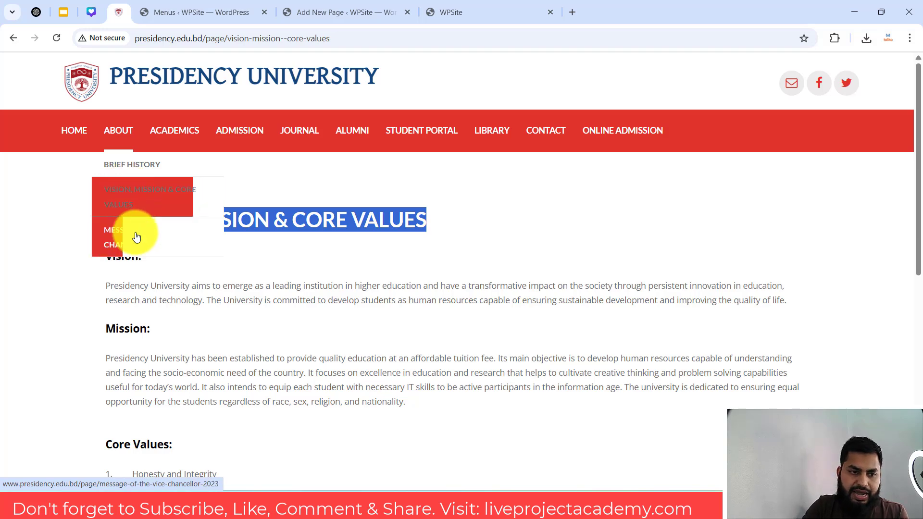
left_click(221, 12)
scroll(348, 292, "down", 1)
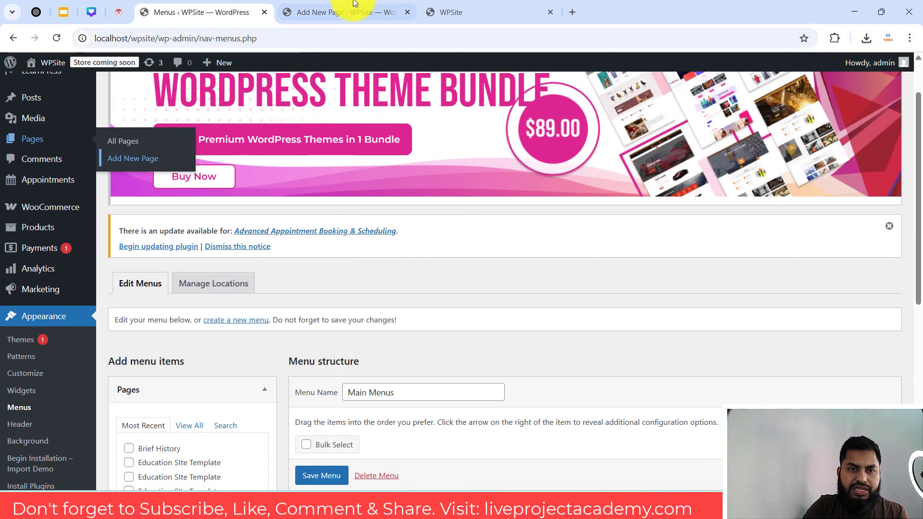
left_click(351, 12)
type("Vision, Mission & Core Values")
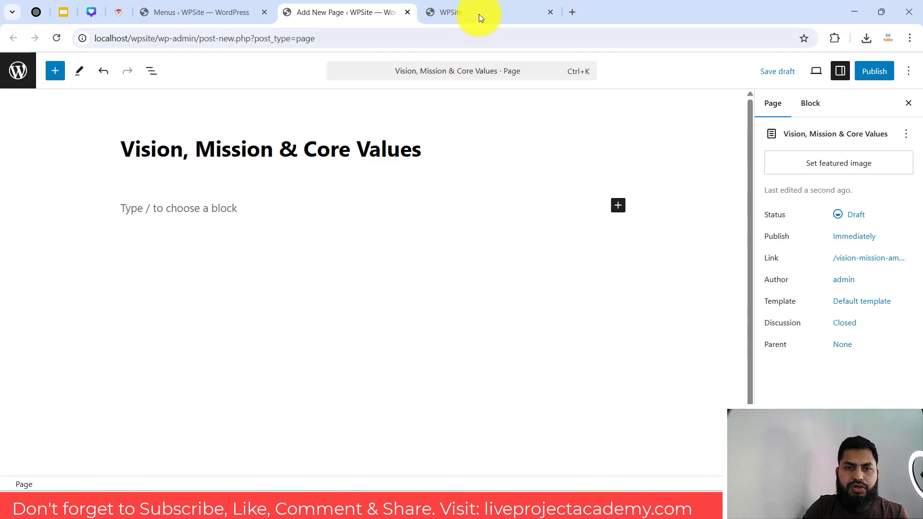
Step: Copy the vision, mission and core values text from the university page into the new page's body and publish it
left_click(118, 12)
left_click(142, 293)
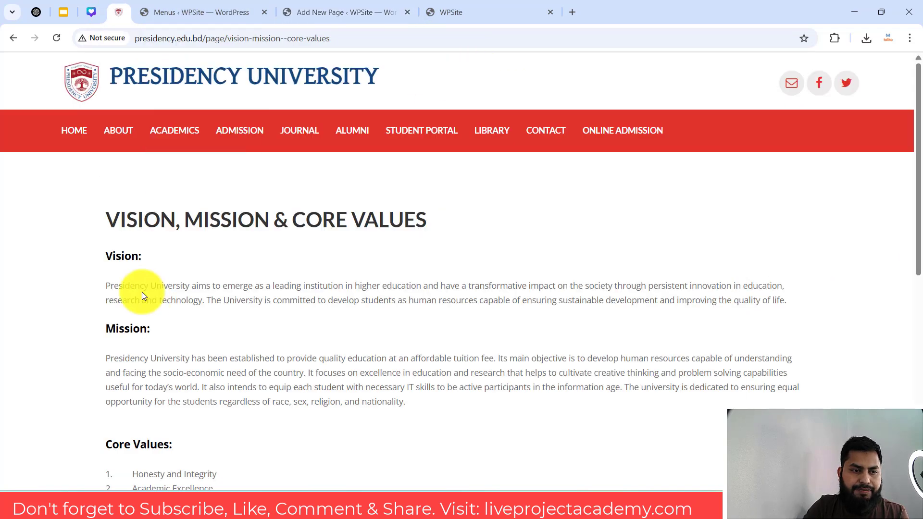
left_click_drag(109, 254, 234, 333)
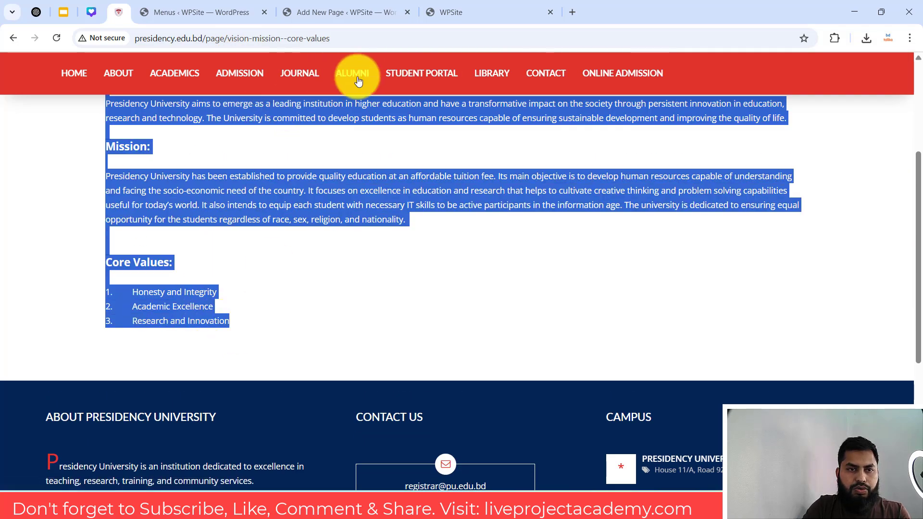
left_click(387, 11)
left_click(186, 207)
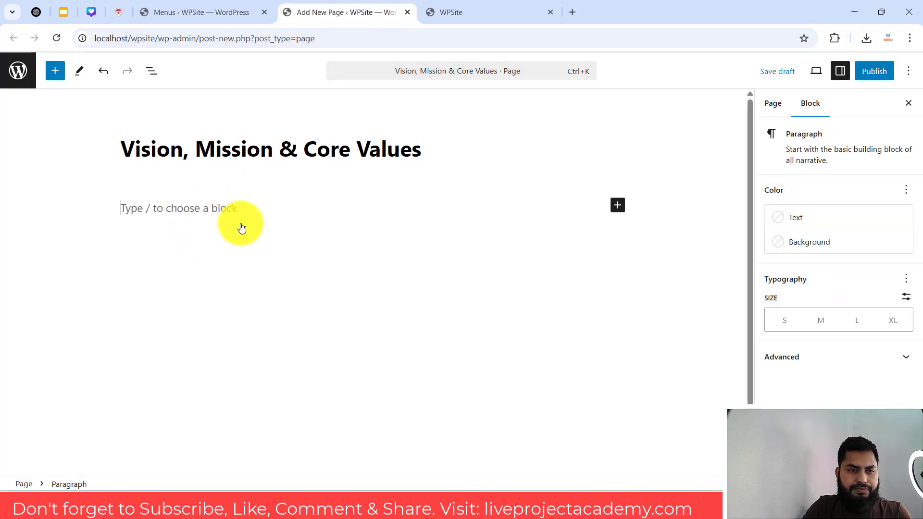
key("ctrl+v")
scroll(303, 286, "up", 10)
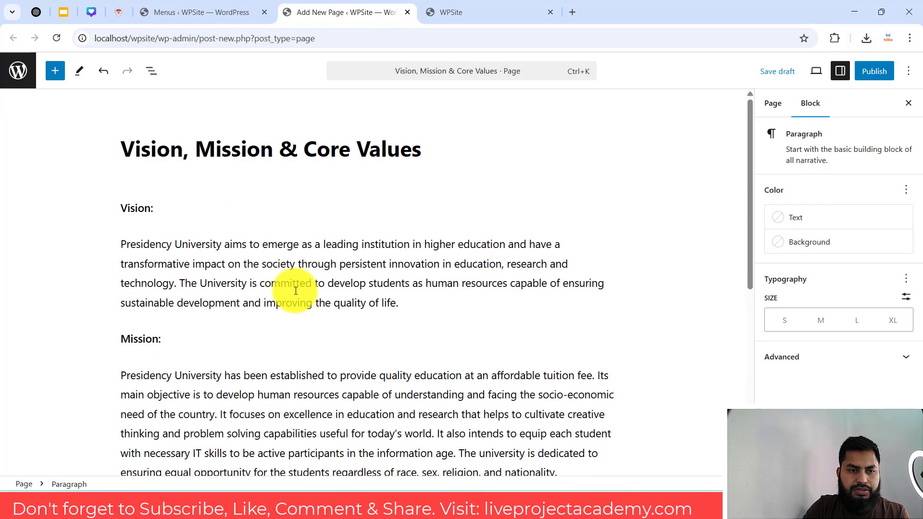
left_click(874, 72)
left_click(896, 80)
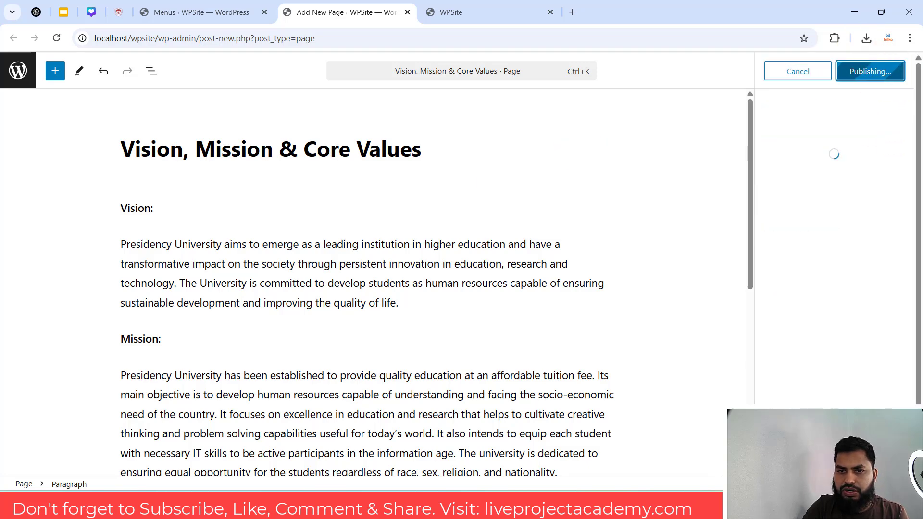
Step: Open the Message from the Vice Chancellor page on the university site and copy its heading
left_click(177, 5)
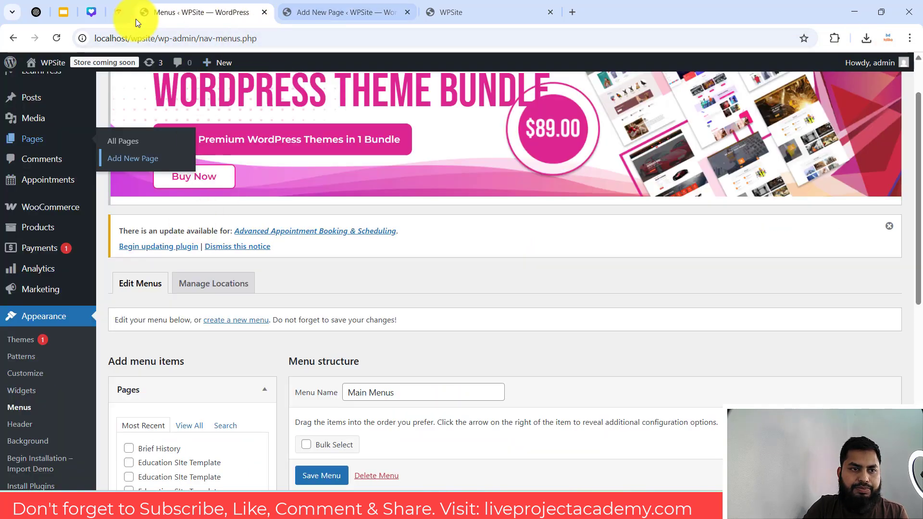
left_click(118, 14)
left_click(53, 173)
scroll(51, 178, "up", 5)
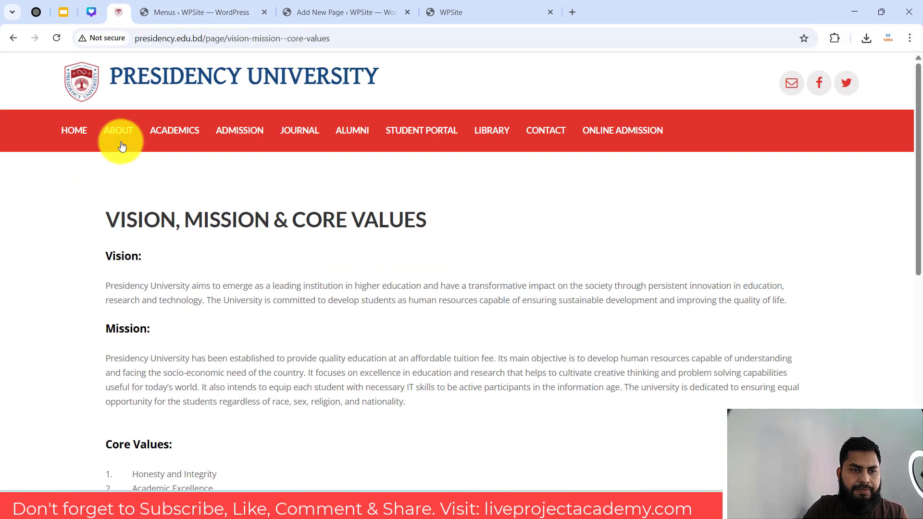
mouse_move(120, 139)
left_click(123, 240)
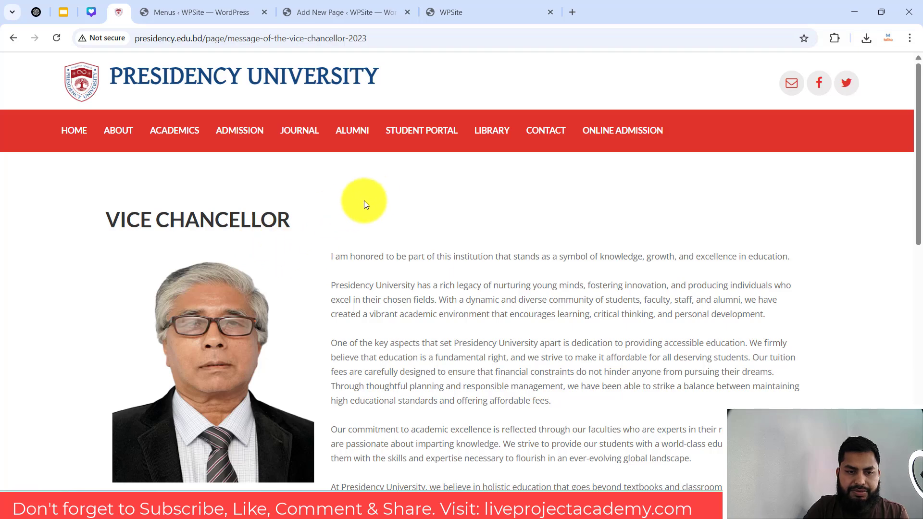
scroll(346, 207, "down", 2)
scroll(270, 197, "up", 2)
triple_click(204, 220)
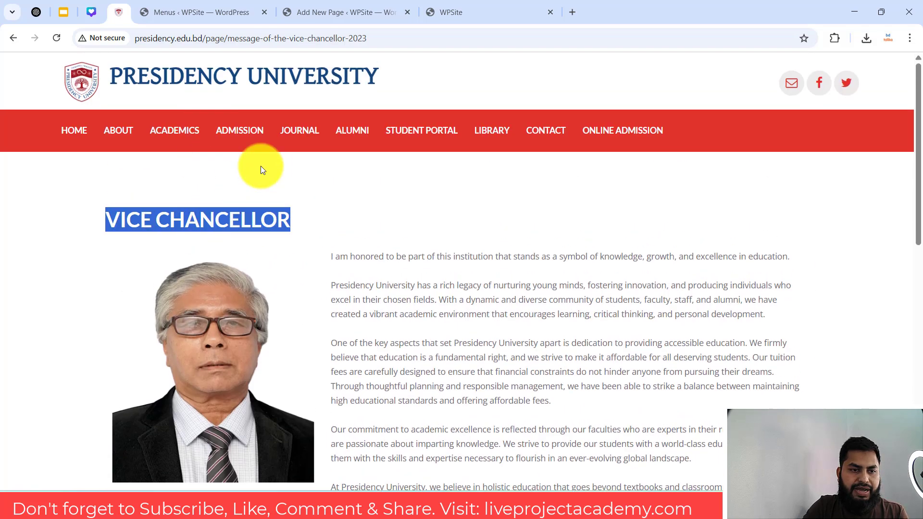
Step: Create another new WordPress page from the published page's editor and title it "Vice Chancellor"
left_click(216, 14)
left_click(336, 12)
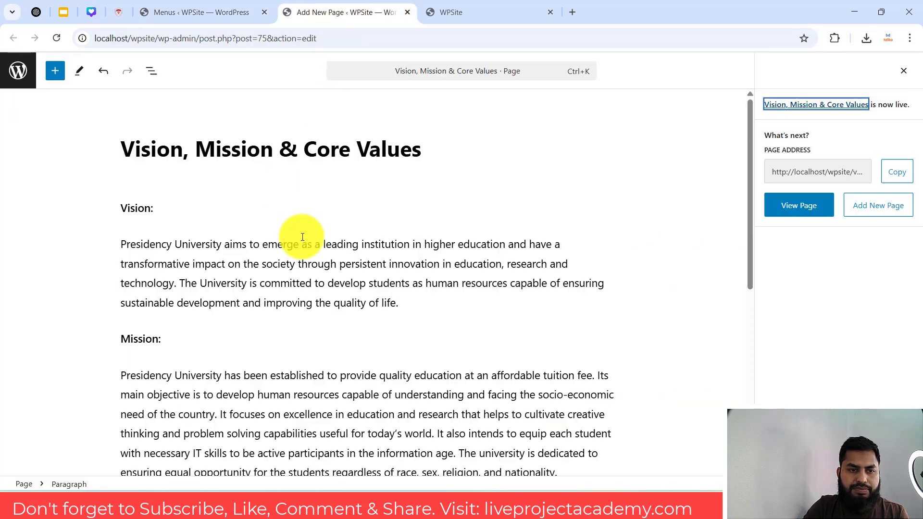
left_click(887, 216)
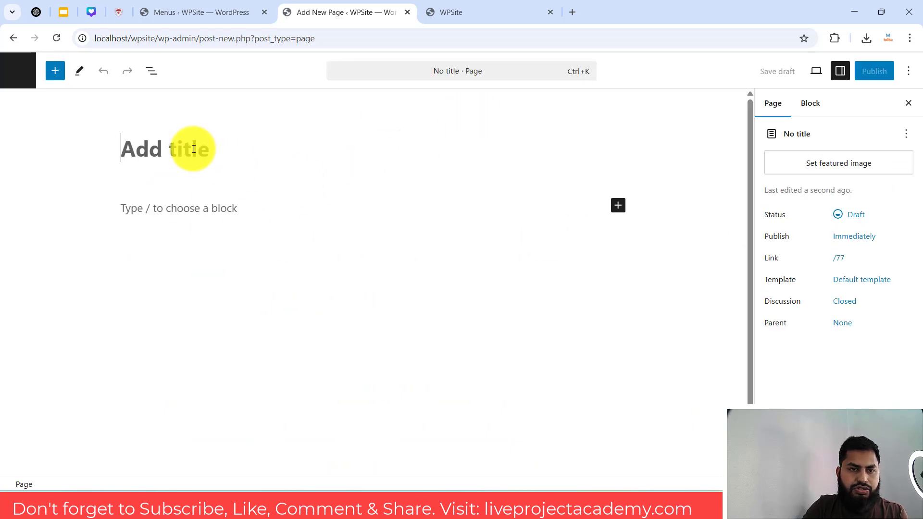
type("Vice Chancellor")
Step: Copy the Vice Chancellor's full message from the university site into the body of the new page
left_click(192, 208)
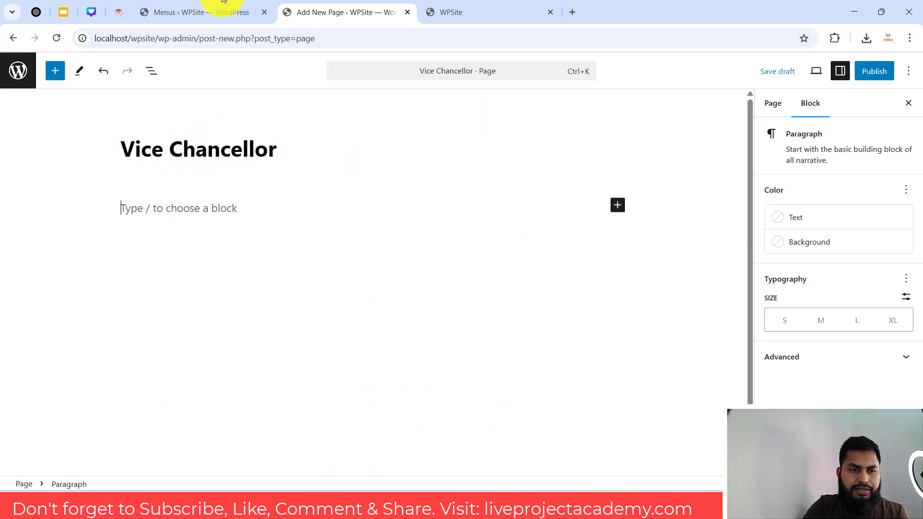
left_click(118, 12)
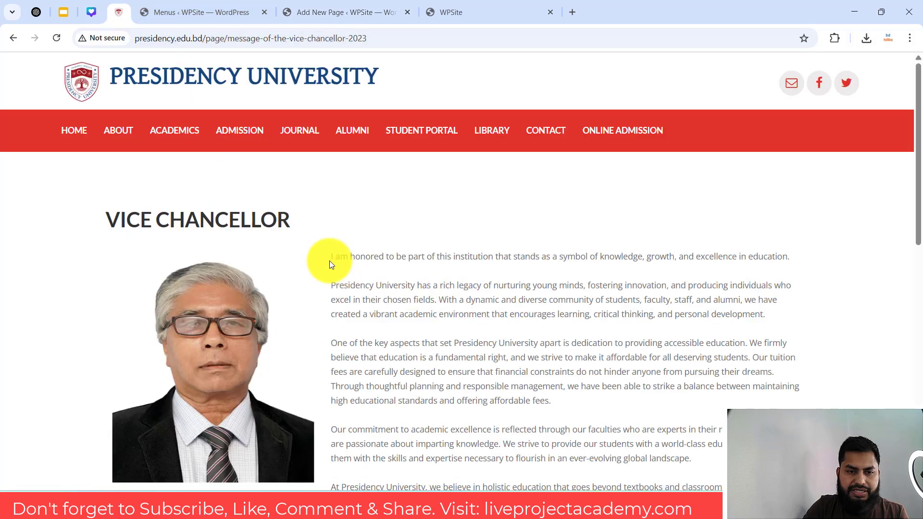
mouse_move(330, 260)
left_mouse_down()
mouse_move(350, 278)
mouse_move(381, 484)
mouse_move(381, 351)
mouse_move(405, 260)
mouse_move(365, 293)
left_mouse_up()
left_click(175, 11)
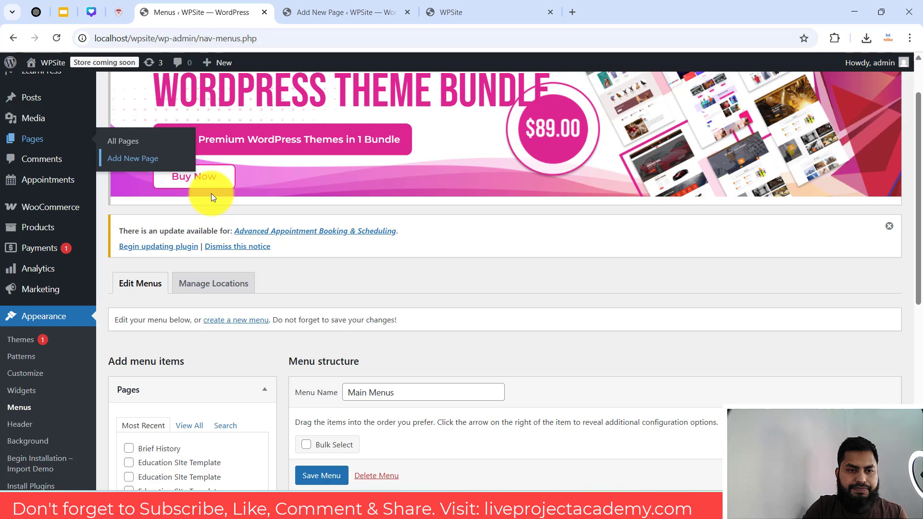
left_click(323, 5)
key("ctrl+v")
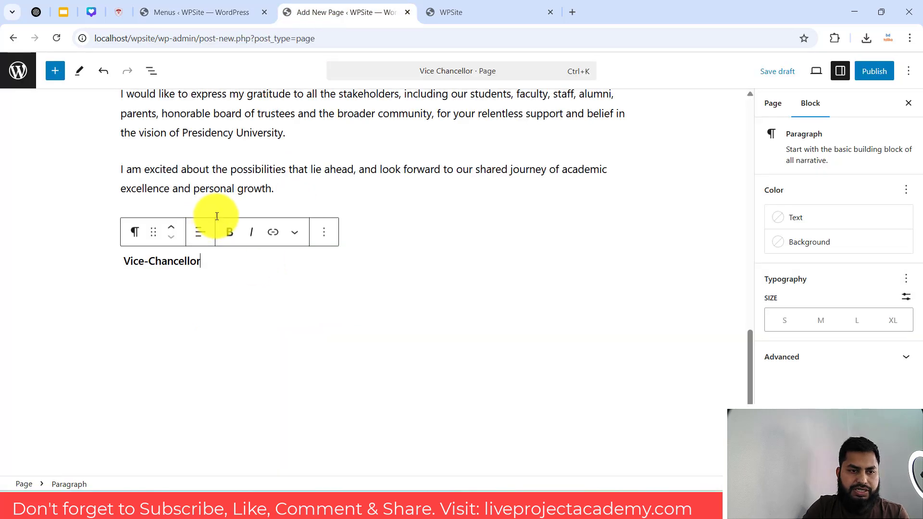
Step: Insert a bold "Vice Chancellor" line above the first paragraph, reusing the page title's text
scroll(241, 237, "up", 10)
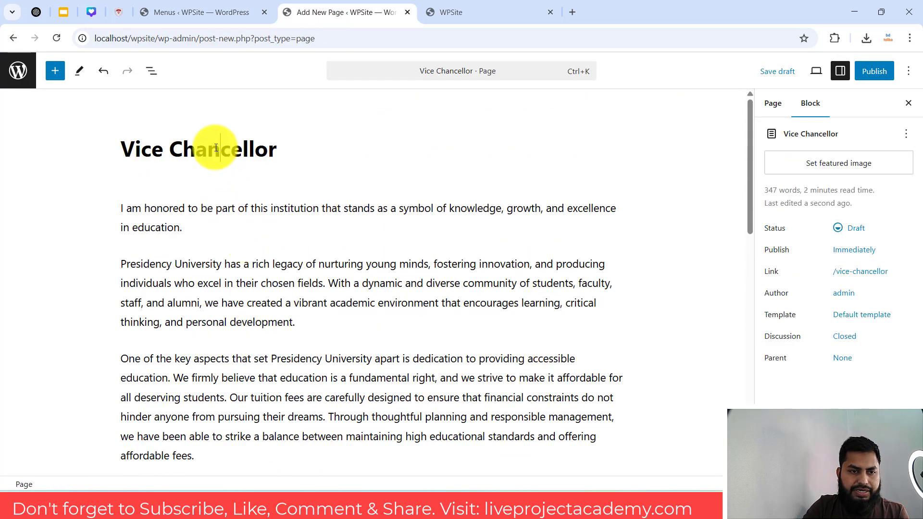
triple_click(215, 148)
key("ctrl+c")
left_click(122, 209)
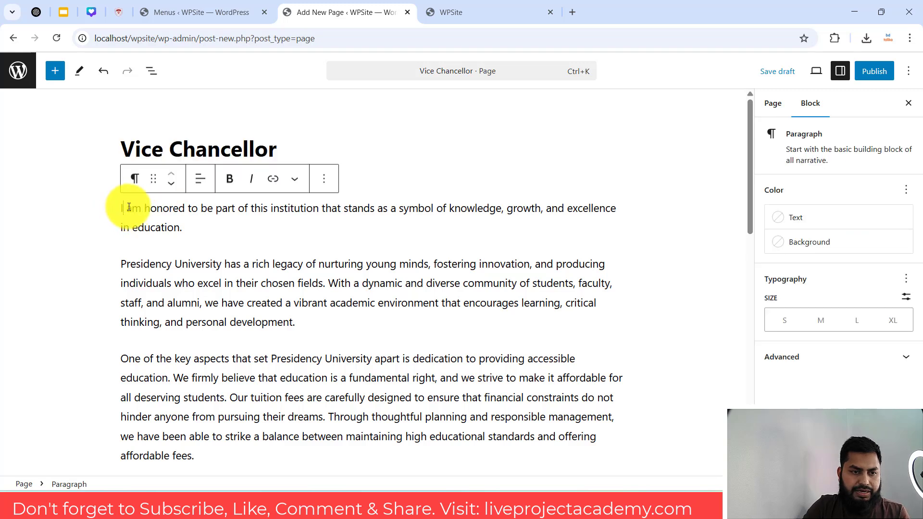
key("Return")
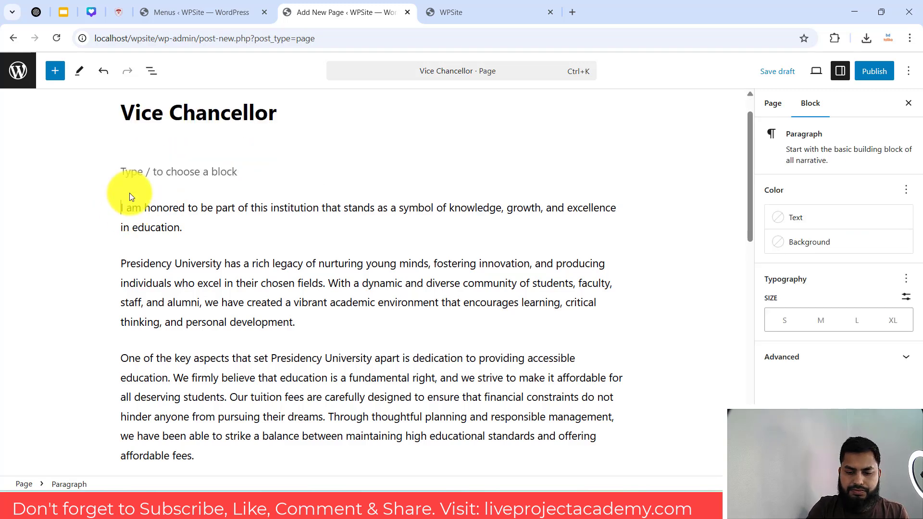
key("ctrl+v")
left_click(163, 173)
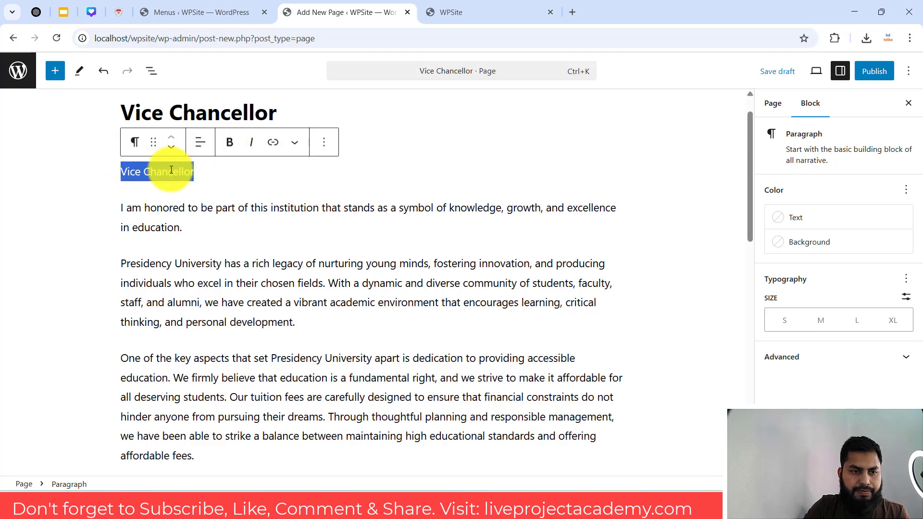
left_click(229, 142)
key("BackSpace")
key("BackSpace")
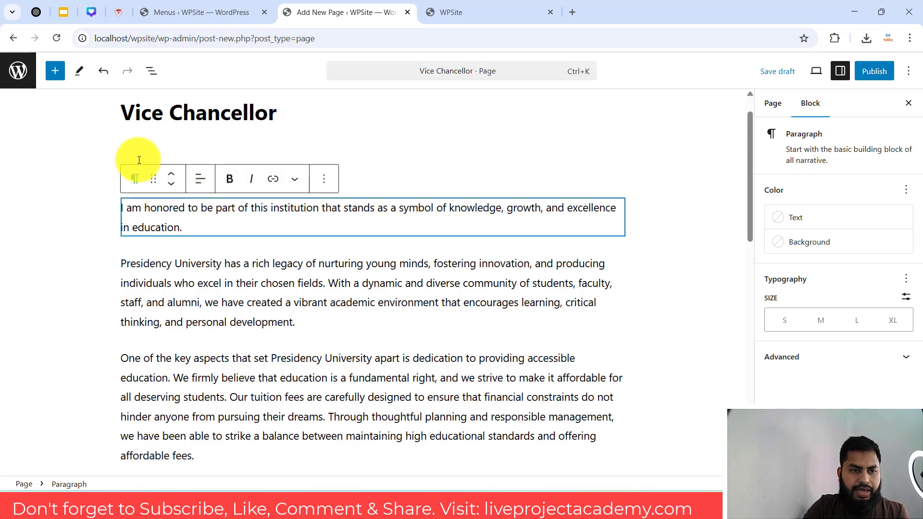
key("ctrl+z")
left_click(123, 172)
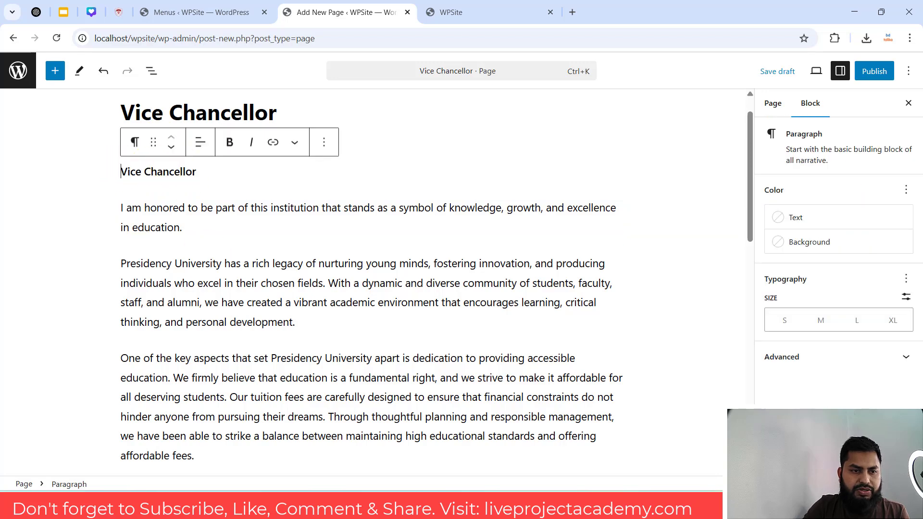
Step: Check the photo placement on the university's Vice Chancellor page and insert an Image block below the bold "Vice Chancellor" line
left_click(237, 6)
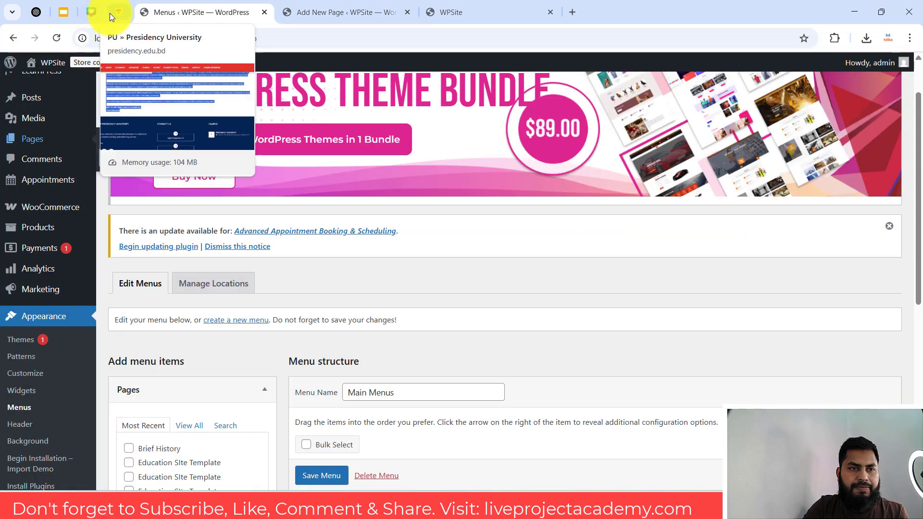
left_click(115, 12)
scroll(357, 264, "up", 10)
left_click(426, 212)
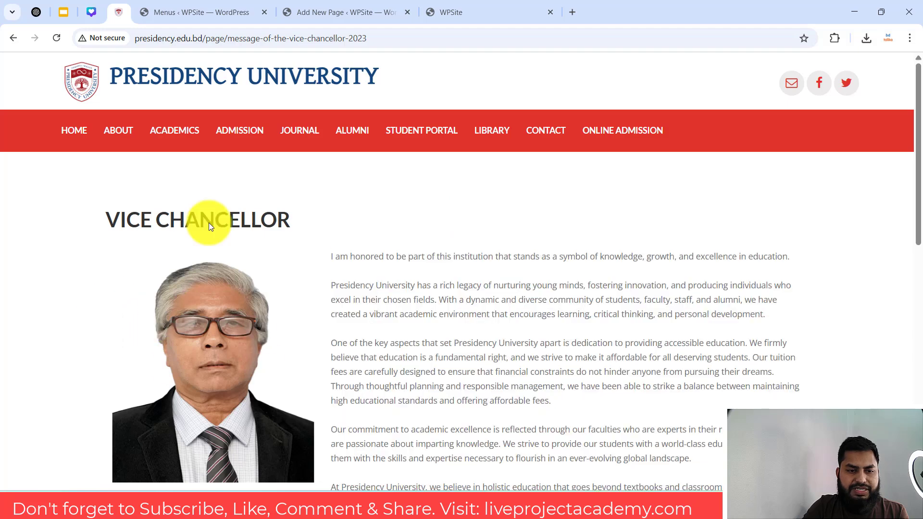
left_click(212, 11)
left_click(336, 5)
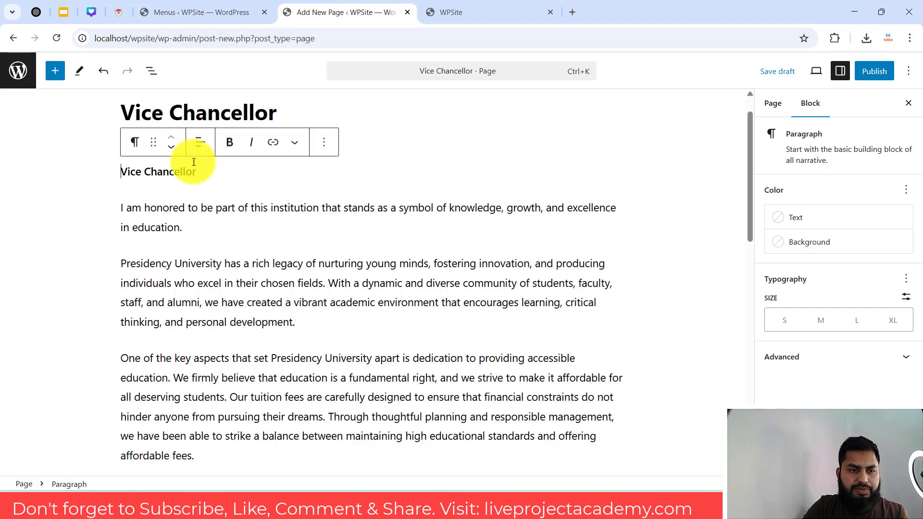
left_click(56, 72)
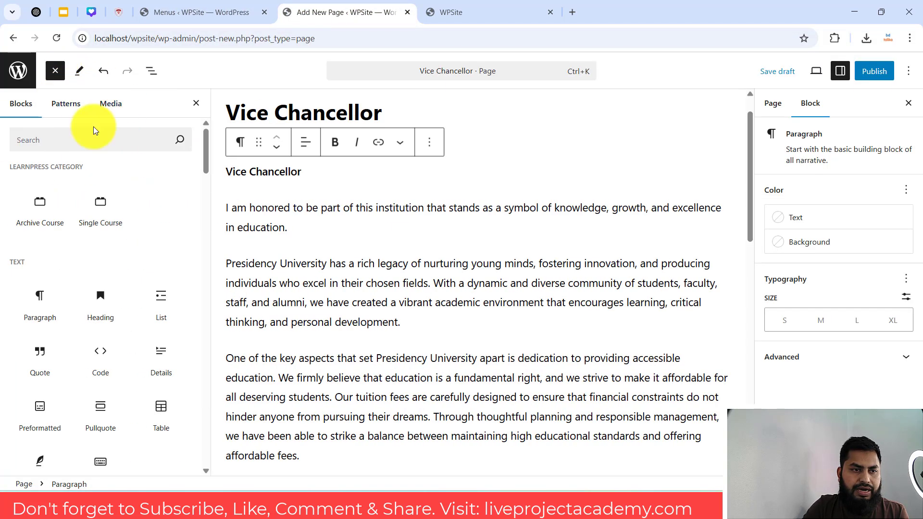
left_click(76, 145)
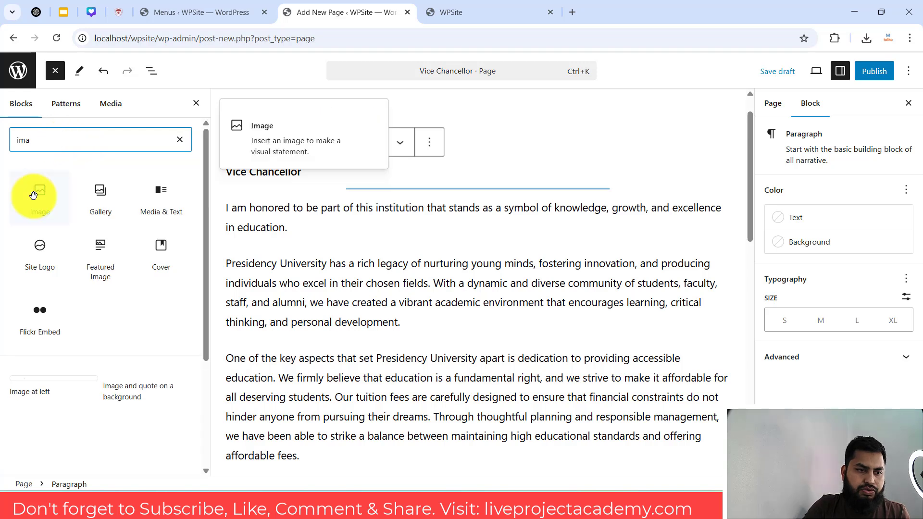
left_click(39, 197)
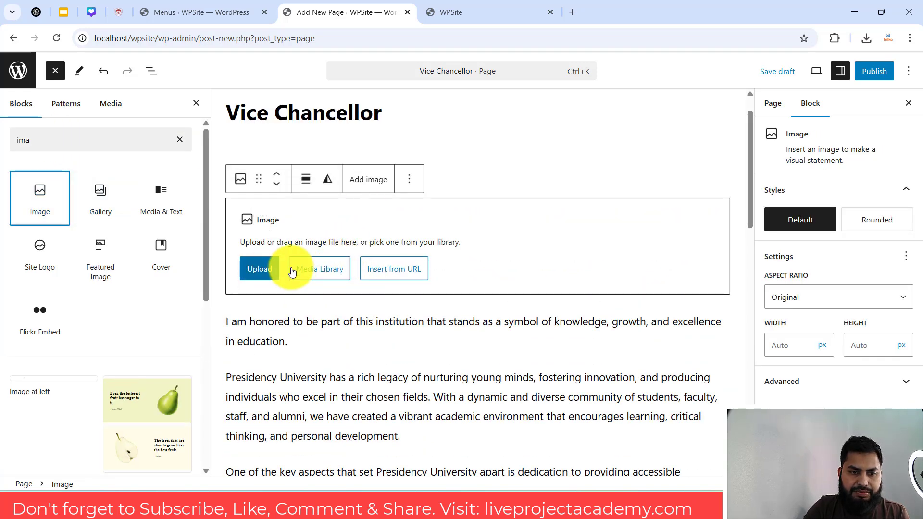
Step: Upload the Vice Chancellor's portrait JPG from the computer into the new image block and close the block inserter
left_click(256, 267)
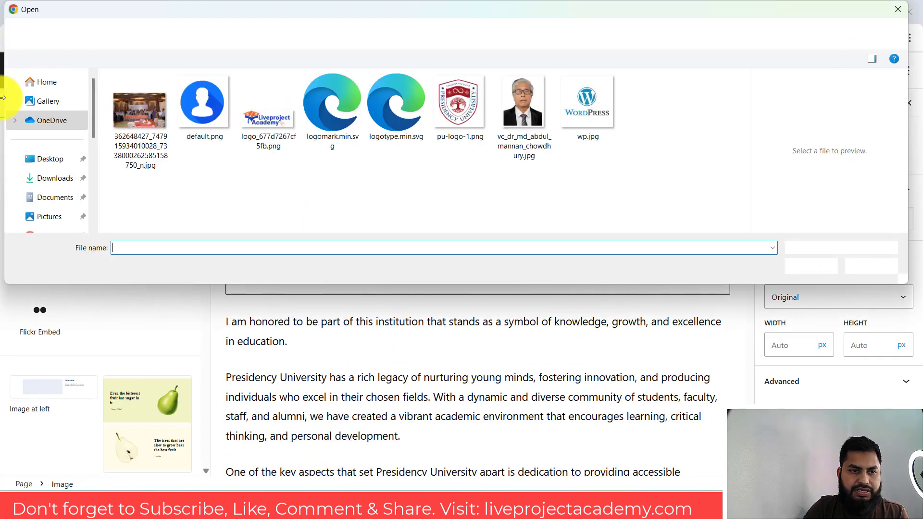
left_click(513, 103)
left_click(813, 265)
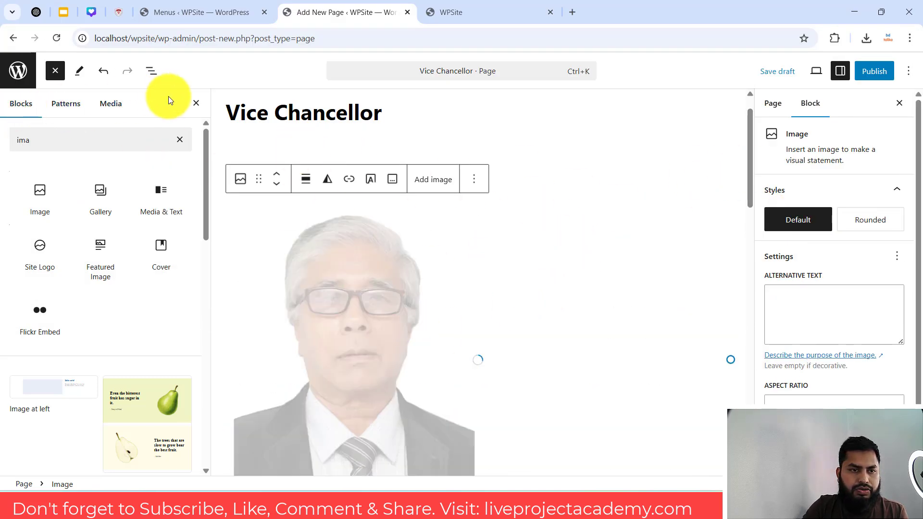
left_click(199, 105)
scroll(354, 233, "down", 3)
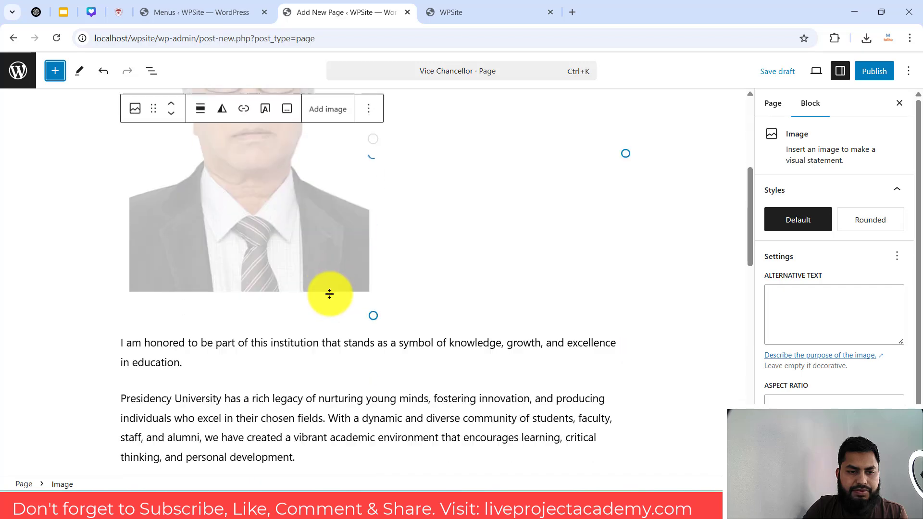
Step: Compare the layout with the university page and align the portrait left so the message text wraps beside it
left_click(119, 12)
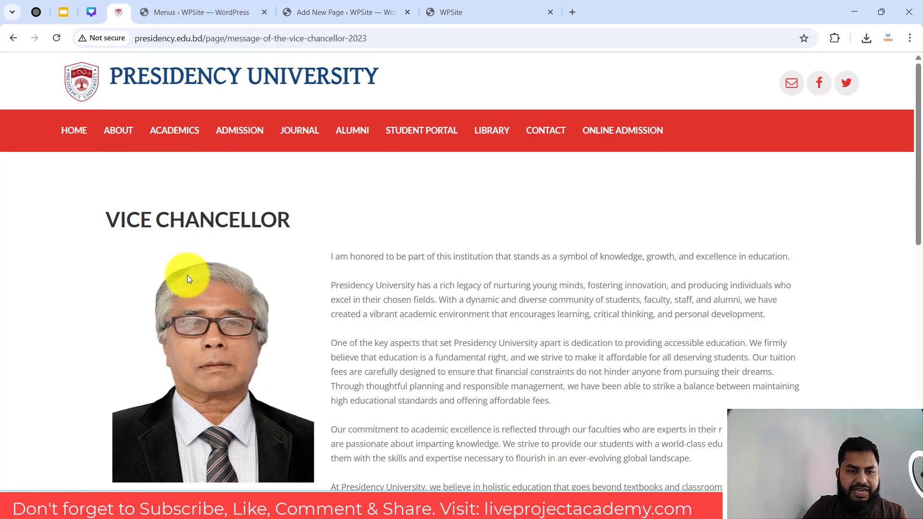
scroll(315, 294, "down", 1)
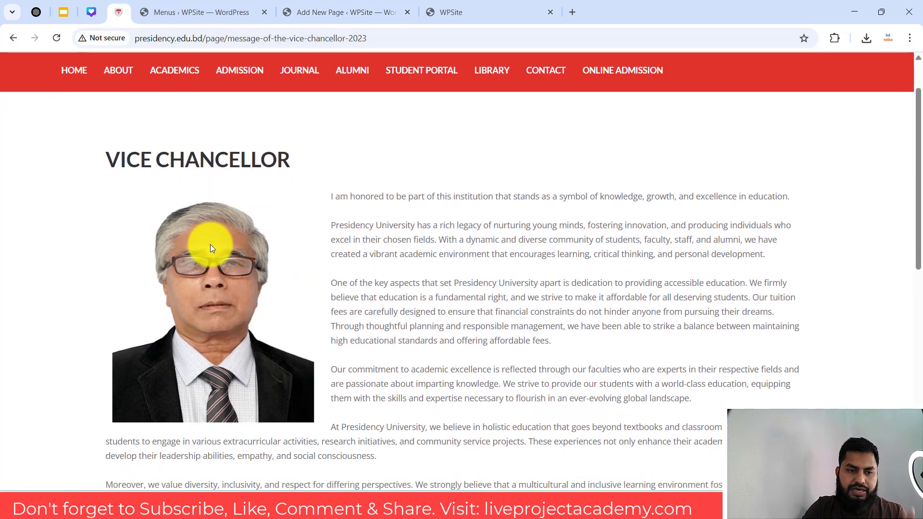
left_click(180, 6)
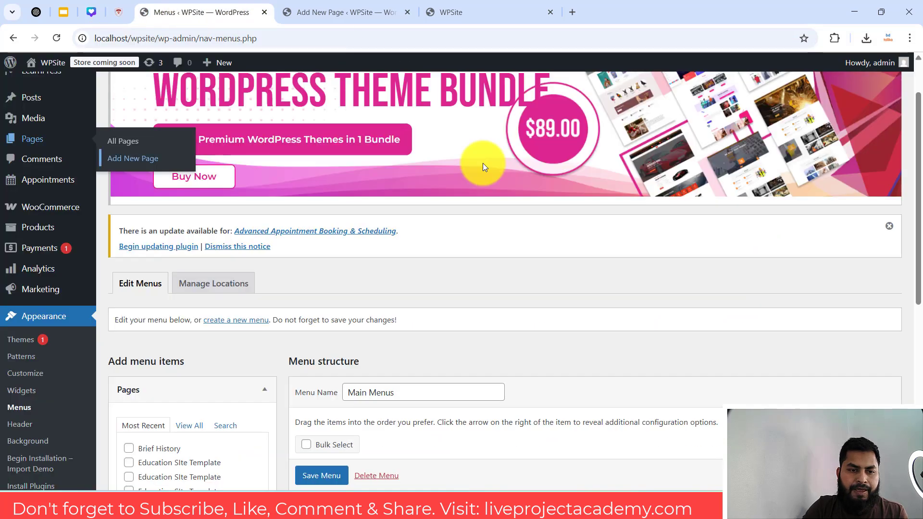
left_click(350, 11)
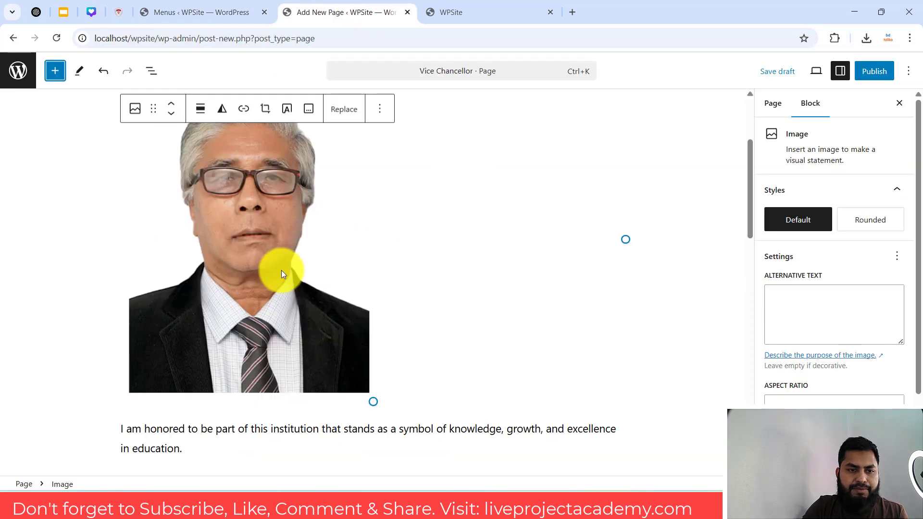
left_click(201, 113)
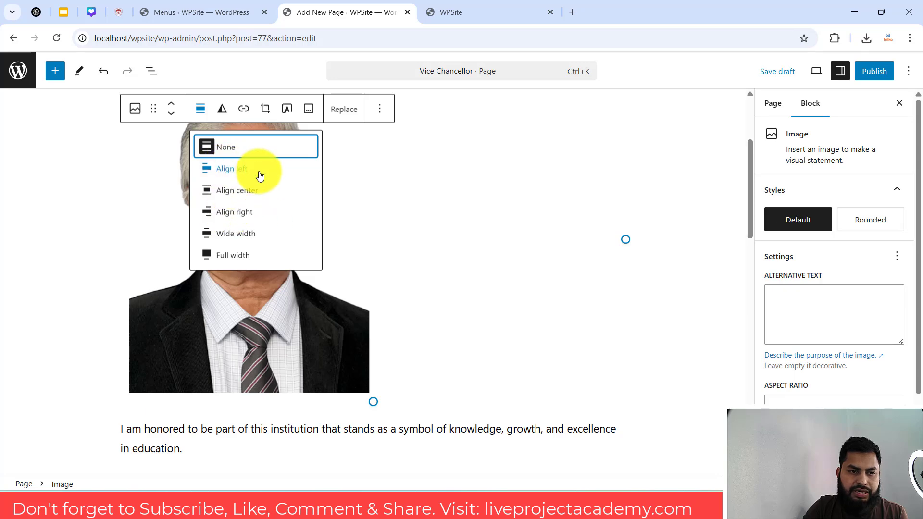
left_click(227, 174)
scroll(381, 227, "up", 3)
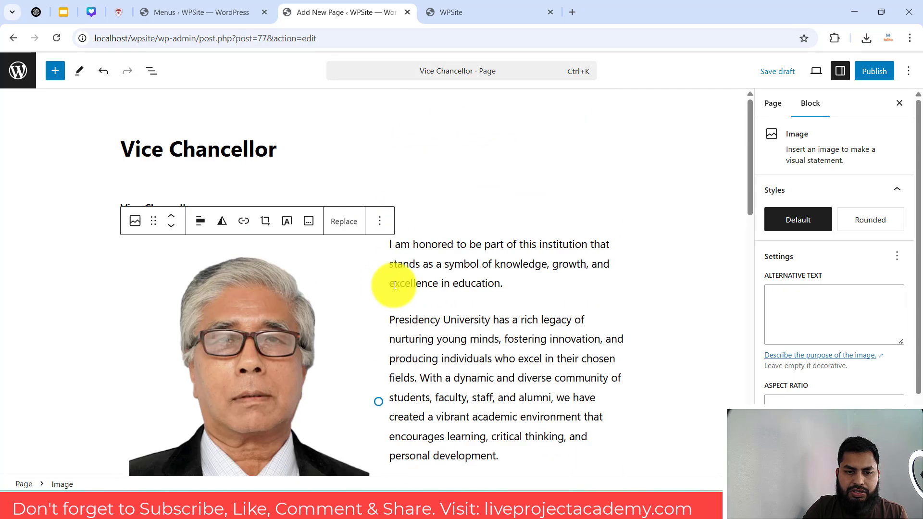
Step: Review the Vice Chancellor page's content and publish it
scroll(587, 238, "down", 15)
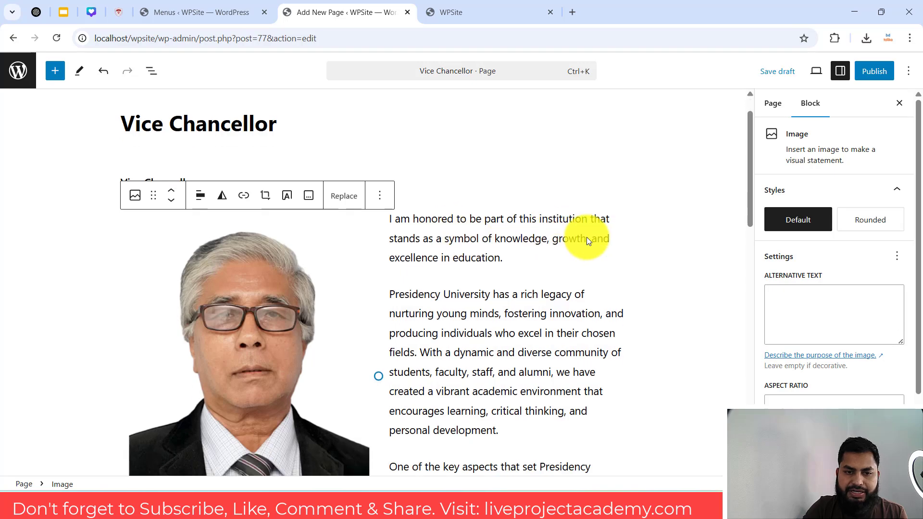
scroll(436, 382, "up", 10)
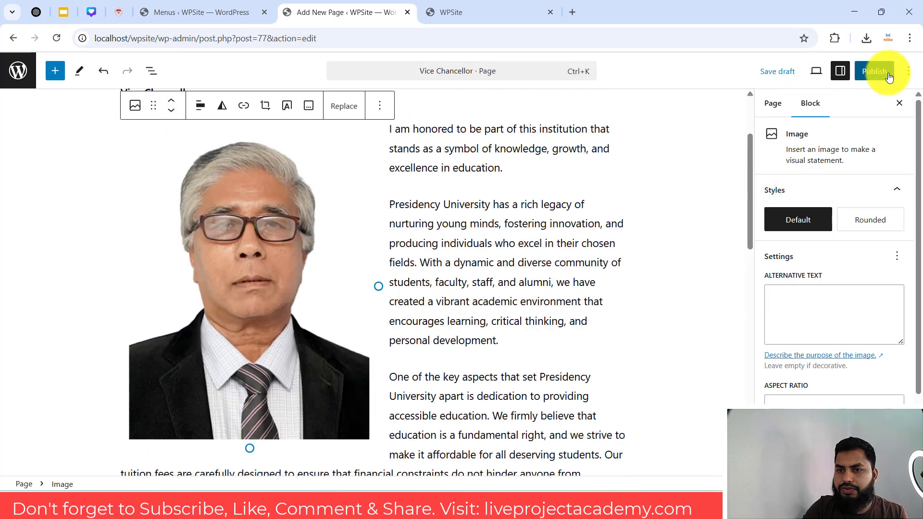
left_click(878, 72)
left_click(889, 76)
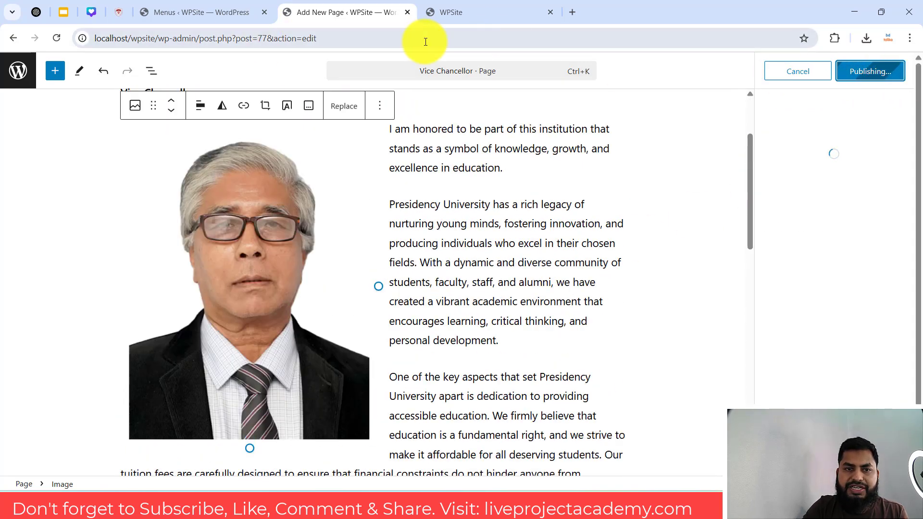
Step: Examine the university site's About submenu and compare it with the pages and menu items on the WordPress Menus screen
left_click(212, 13)
scroll(250, 193, "up", 2)
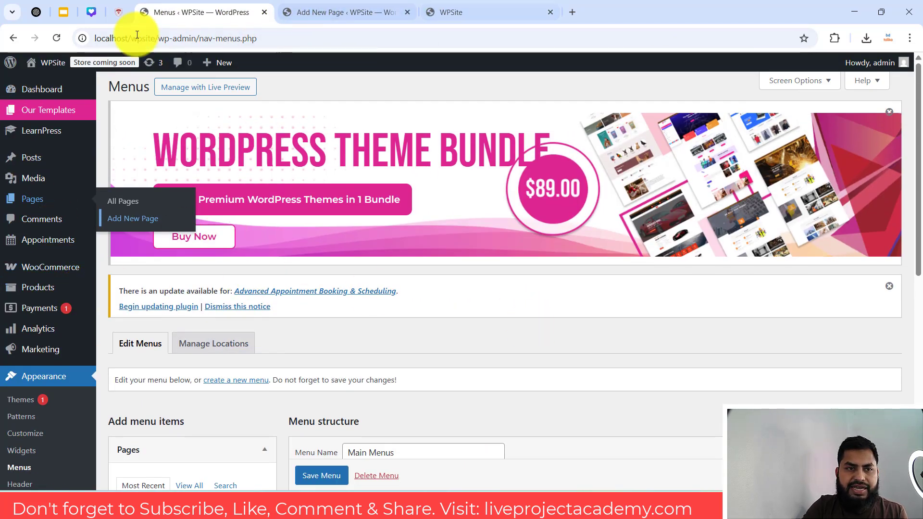
left_click(116, 13)
mouse_move(125, 65)
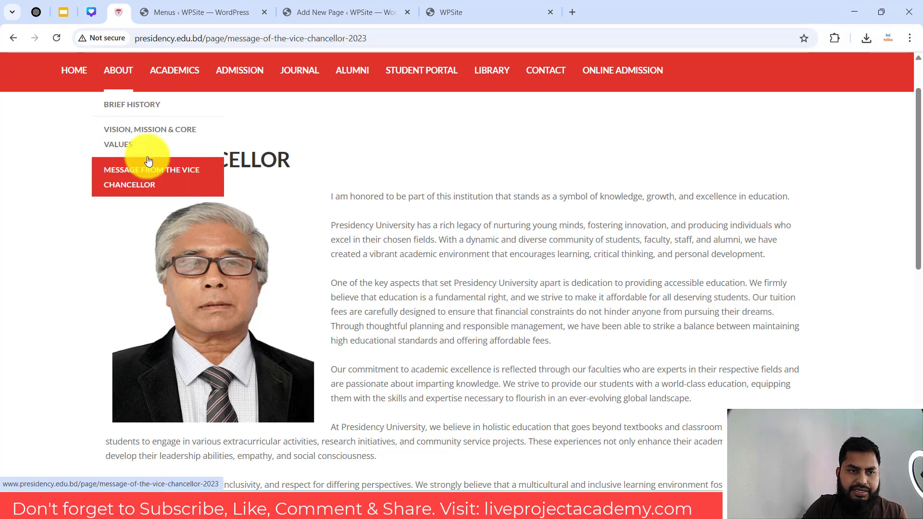
left_click(231, 12)
scroll(473, 245, "down", 6)
scroll(474, 246, "down", 1)
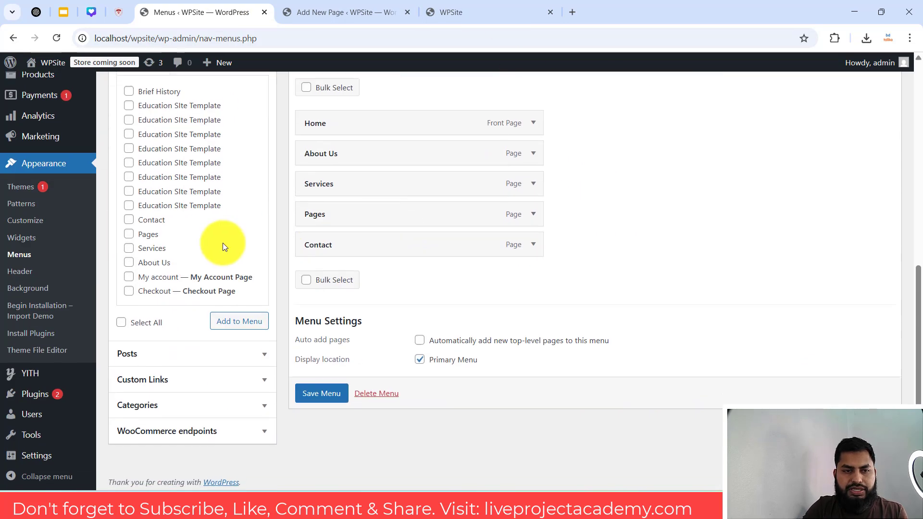
scroll(223, 244, "up", 10)
Step: Compare the WPSite header navigation with the name, items and display location of the Main Menus structure
left_click(346, 12)
left_click(420, 13)
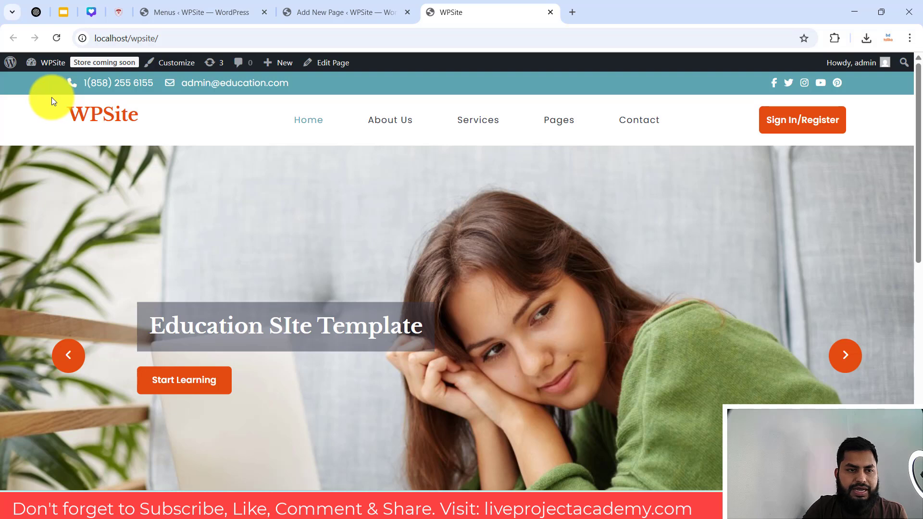
left_click_drag(51, 97, 663, 125)
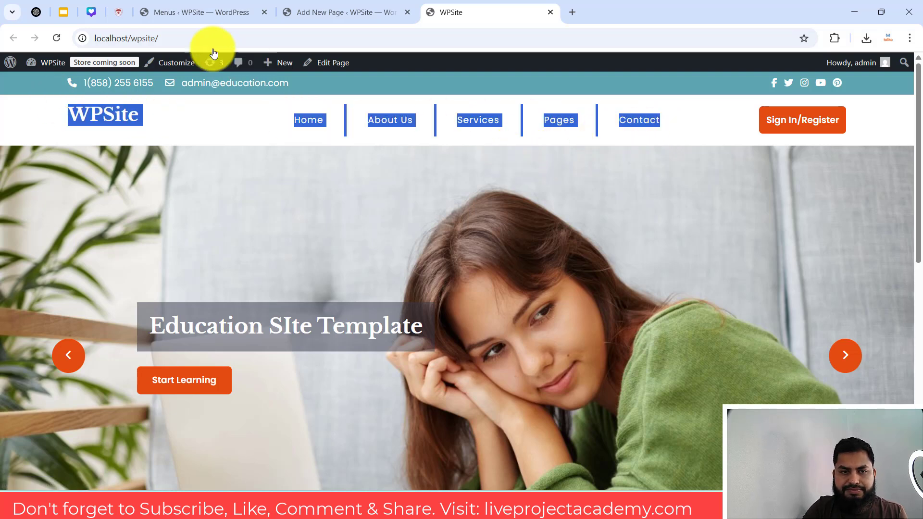
left_click(230, 17)
scroll(30, 331, "down", 4)
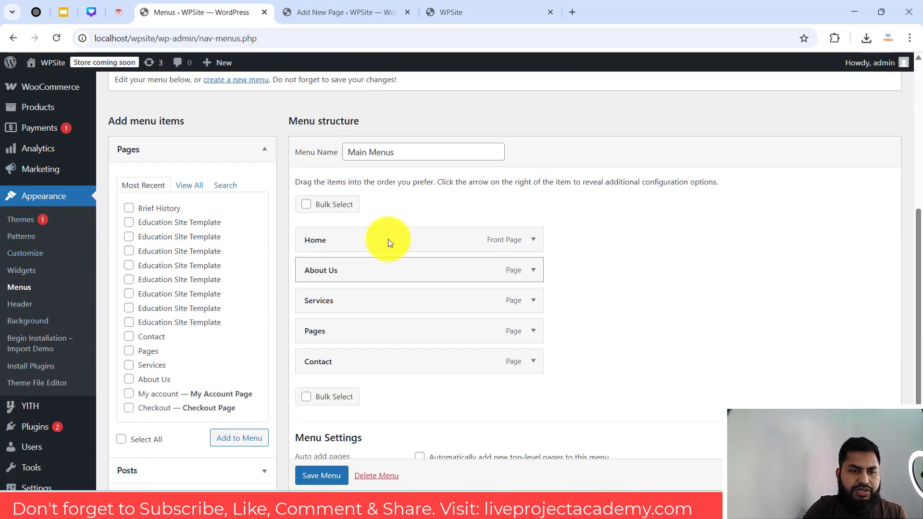
scroll(370, 268, "down", 1)
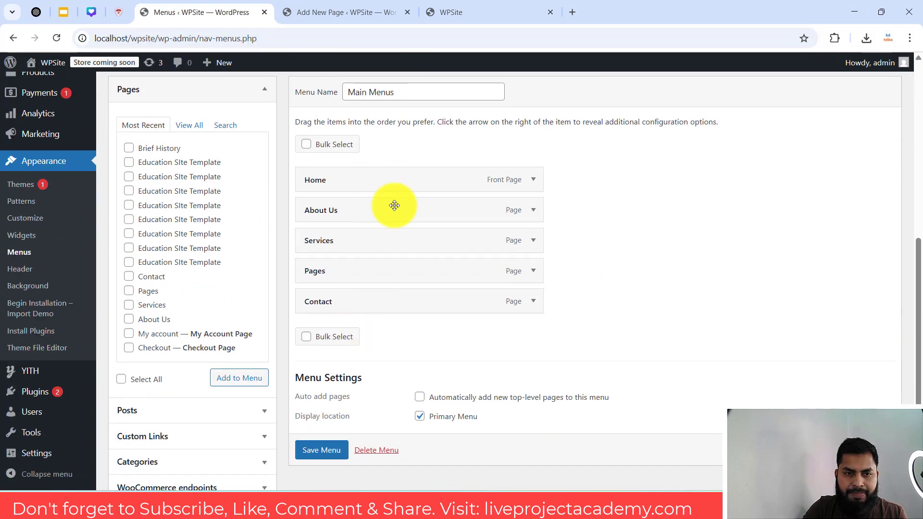
scroll(394, 206, "up", 3)
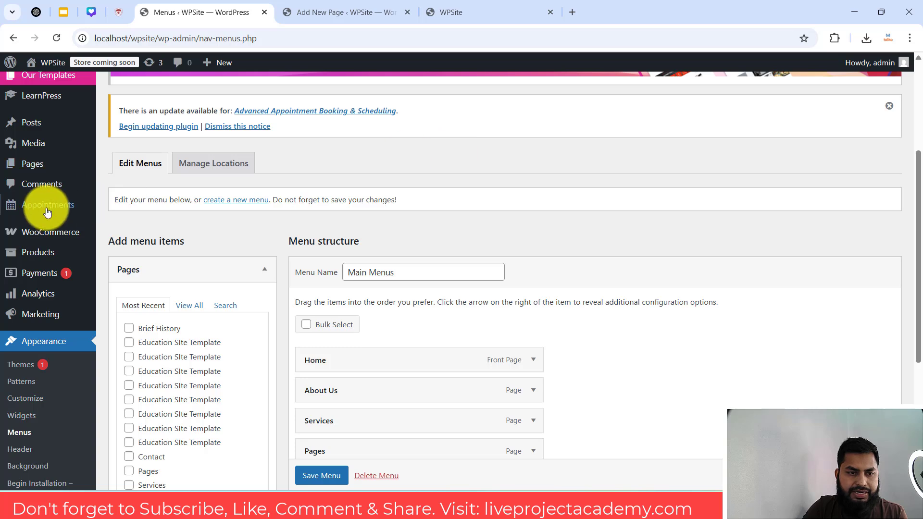
left_click_drag(426, 274, 331, 273)
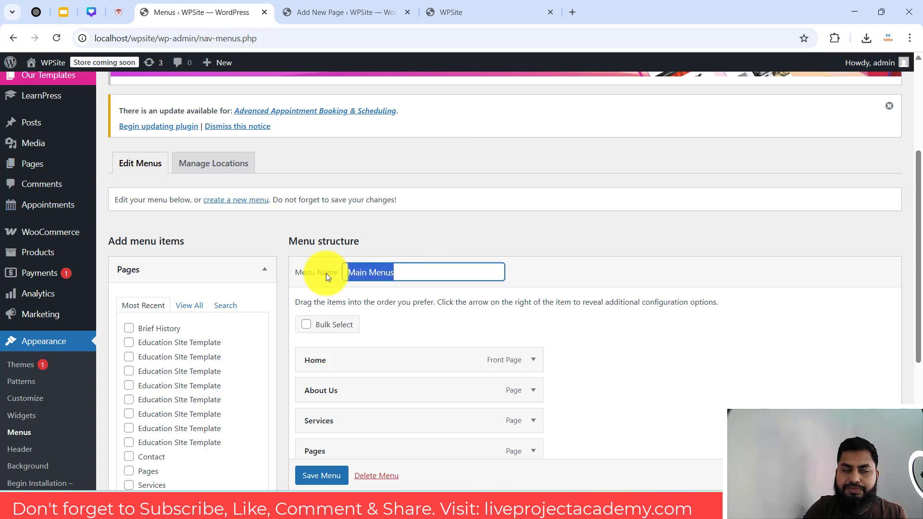
left_click(437, 229)
scroll(456, 249, "down", 4)
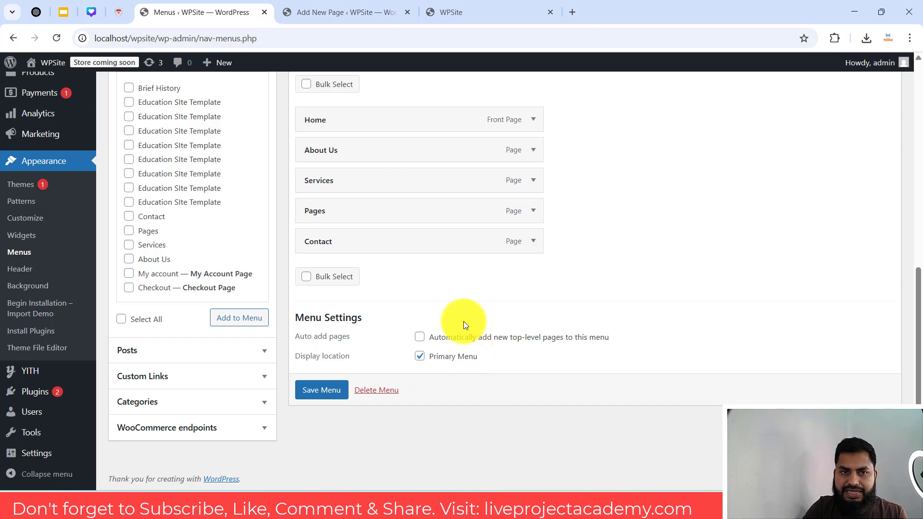
left_click(307, 12)
left_click(451, 14)
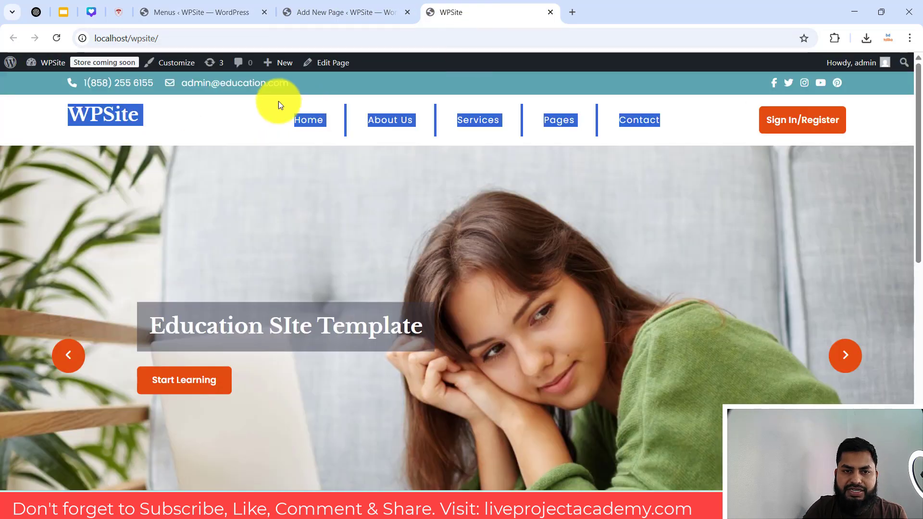
left_click_drag(152, 123, 206, 132)
left_click(166, 4)
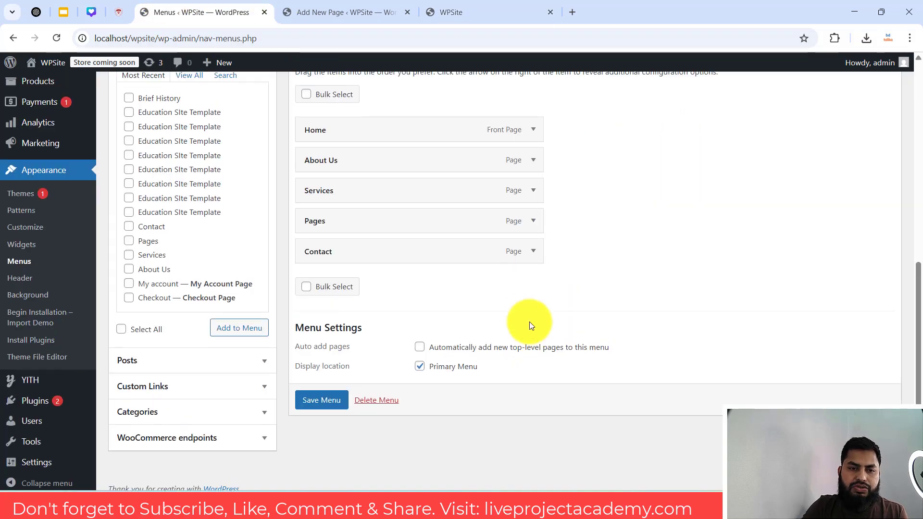
scroll(530, 321, "up", 6)
scroll(347, 198, "down", 4)
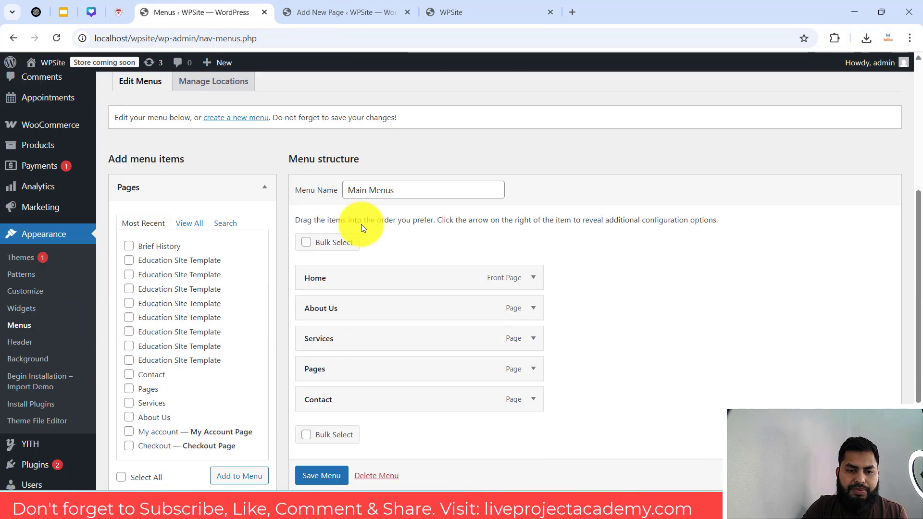
scroll(253, 138, "up", 2)
scroll(622, 171, "down", 2)
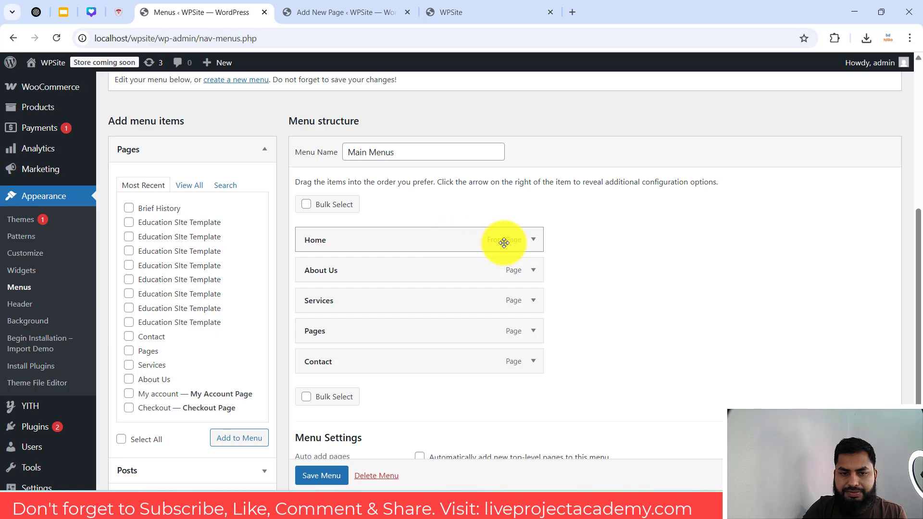
Step: Expand the Home and About Us menu items to examine their label, parent and order settings, then collapse Home
left_click(532, 241)
scroll(375, 260, "down", 1)
scroll(375, 259, "down", 2)
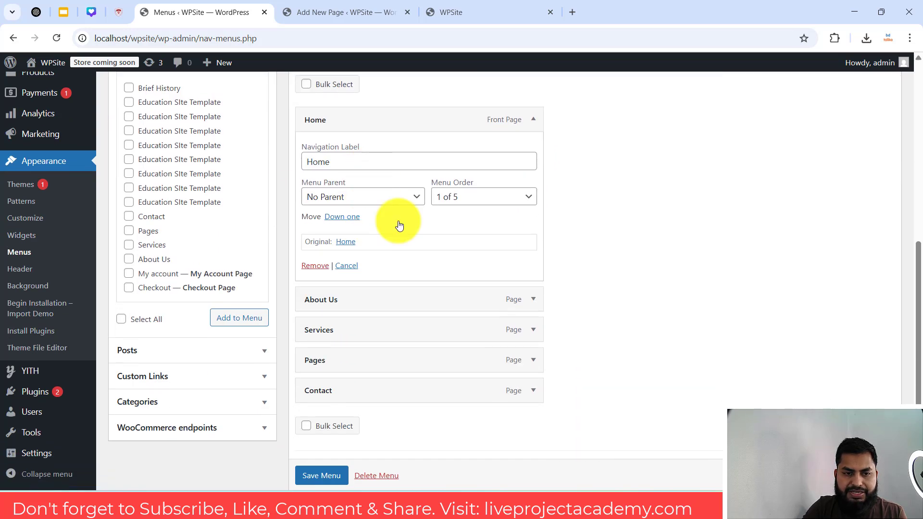
left_click(533, 302)
scroll(374, 264, "up", 1)
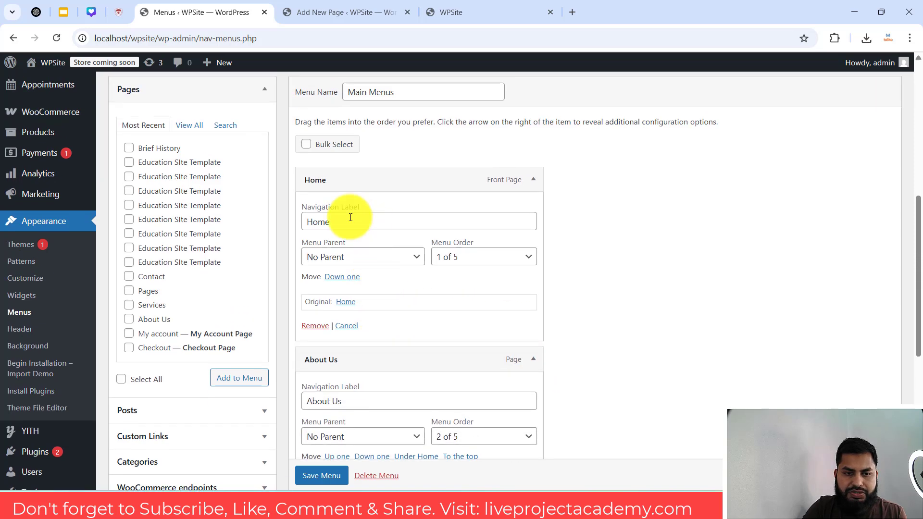
left_click(532, 180)
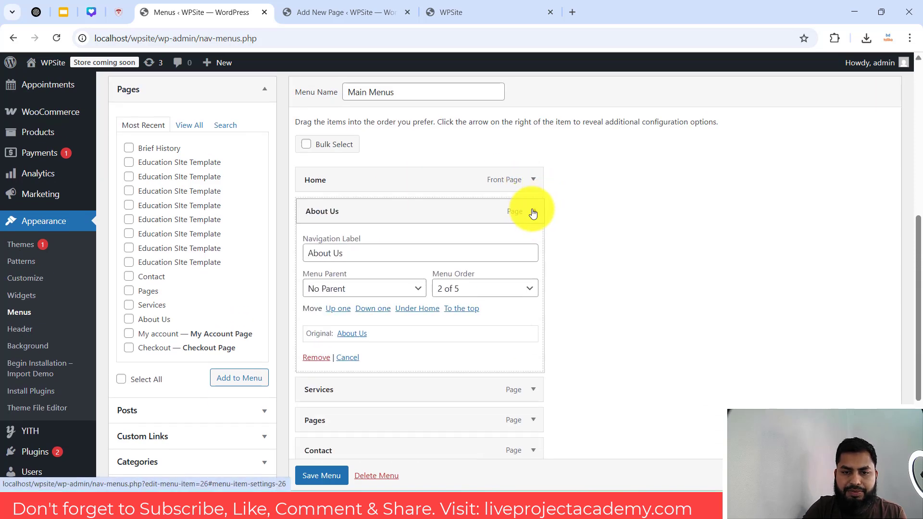
Step: Collapse About Us and examine the Posts, Custom Links, Categories and WooCommerce endpoints sections for adding menu items
left_click(534, 211)
scroll(156, 248, "up", 3)
scroll(253, 241, "down", 2)
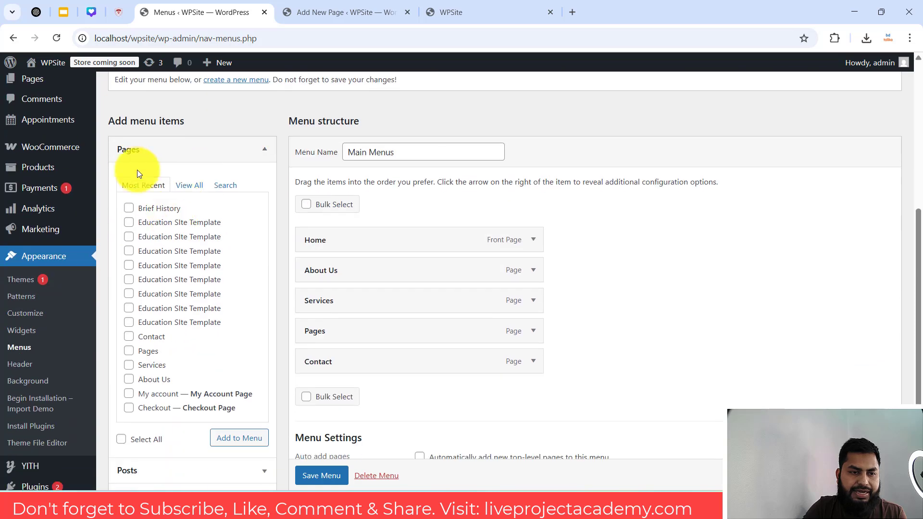
scroll(177, 261, "up", 2)
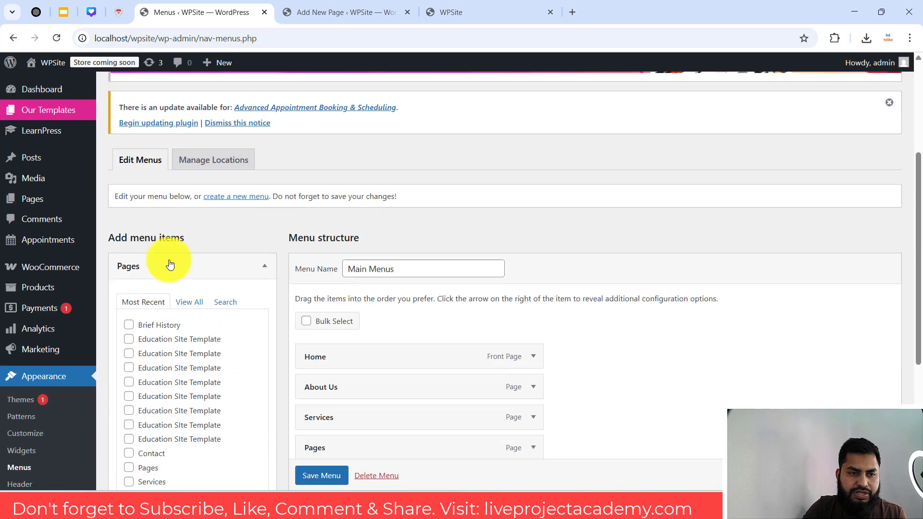
left_click(131, 269)
scroll(202, 236, "down", 1)
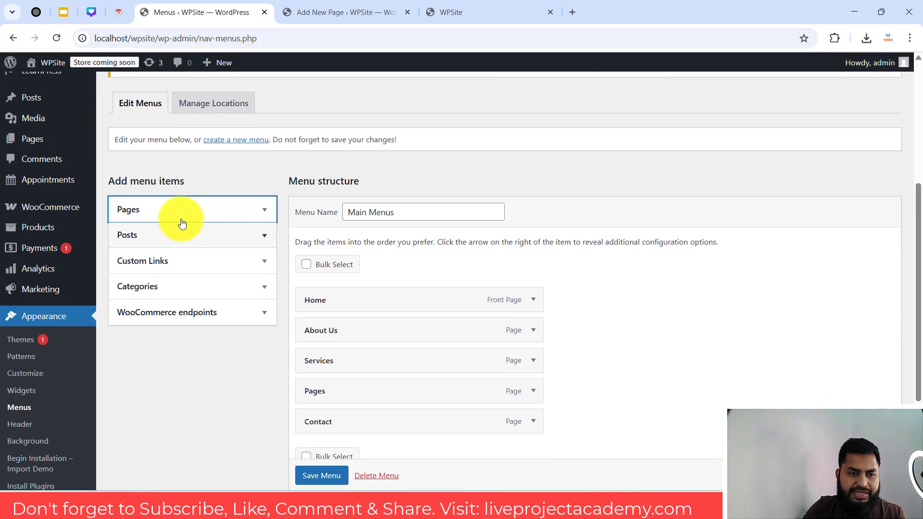
left_click(140, 236)
scroll(174, 204, "down", 2)
left_click(165, 236)
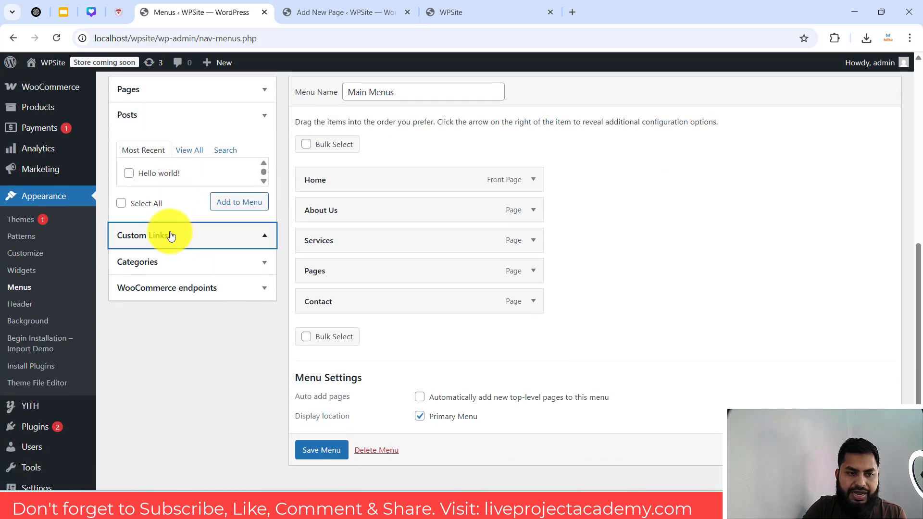
left_click(210, 178)
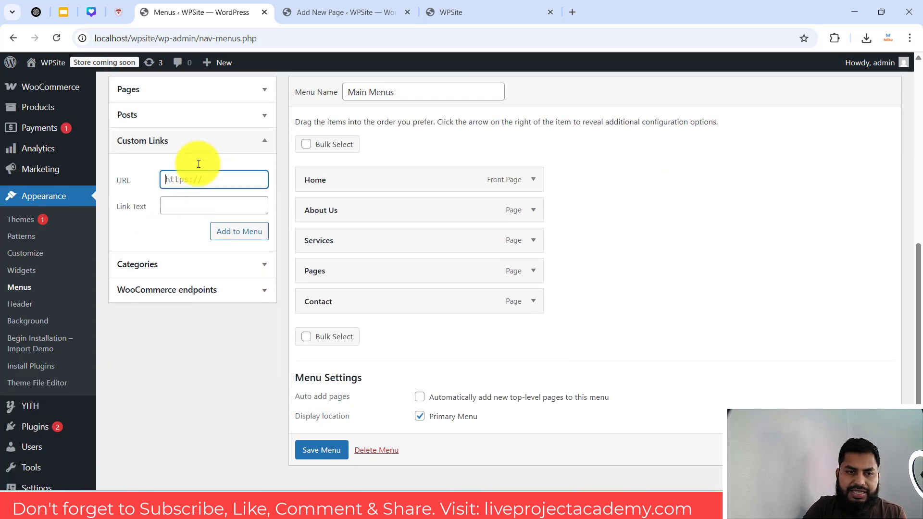
left_click(189, 203)
left_click(183, 263)
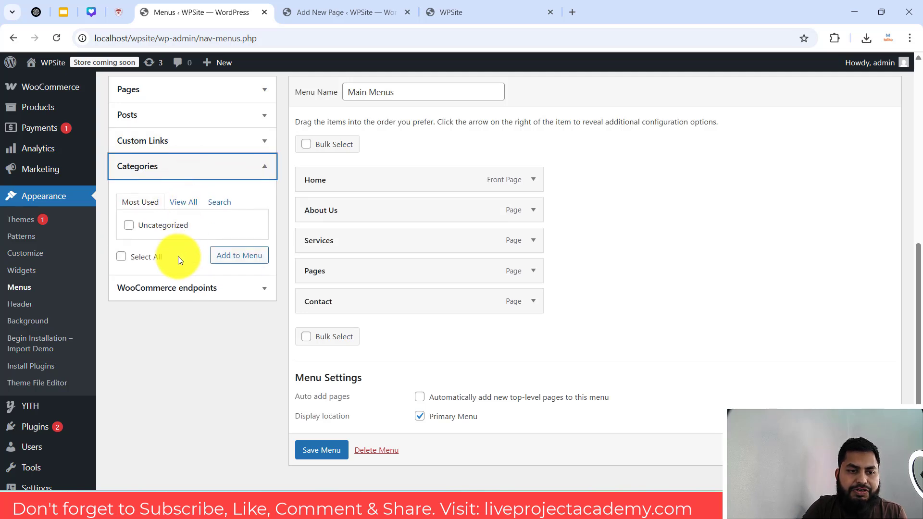
left_click(182, 288)
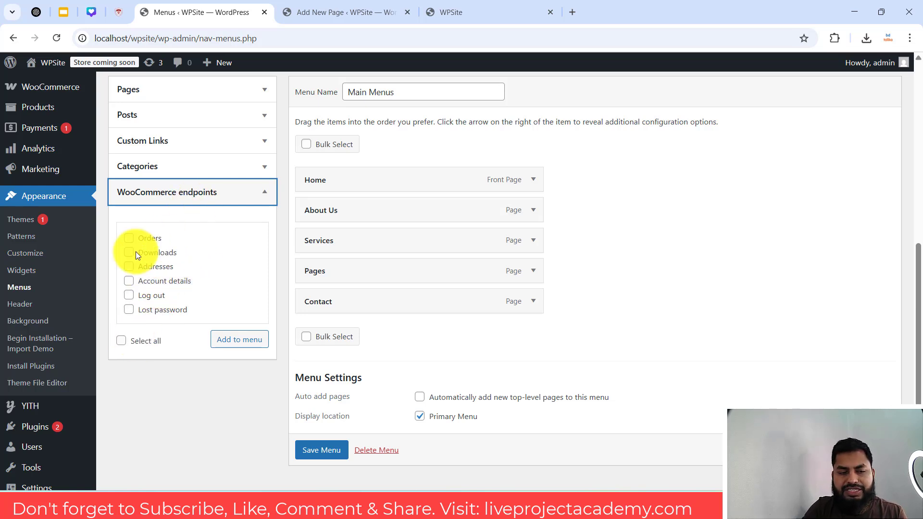
scroll(164, 300, "up", 4)
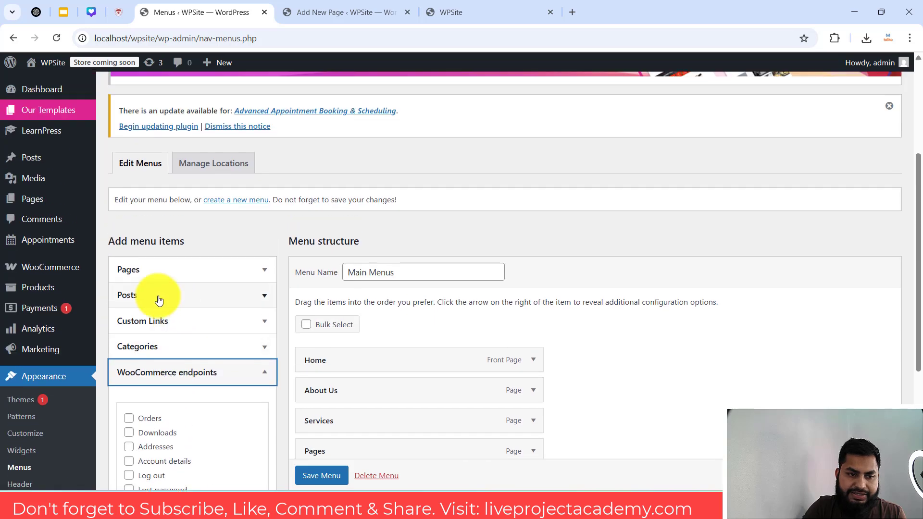
Step: Expand the list of pages available for the menu and select the My account page
left_click(183, 275)
scroll(295, 247, "down", 5)
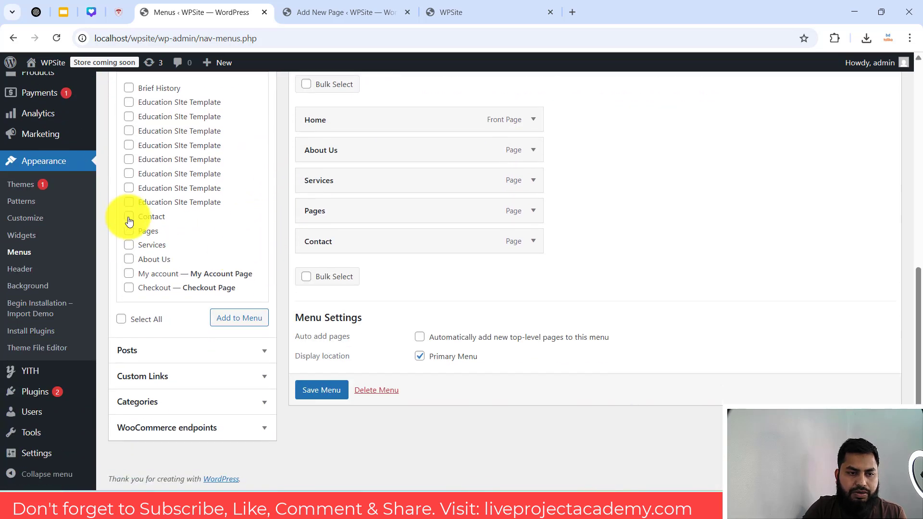
left_click(128, 274)
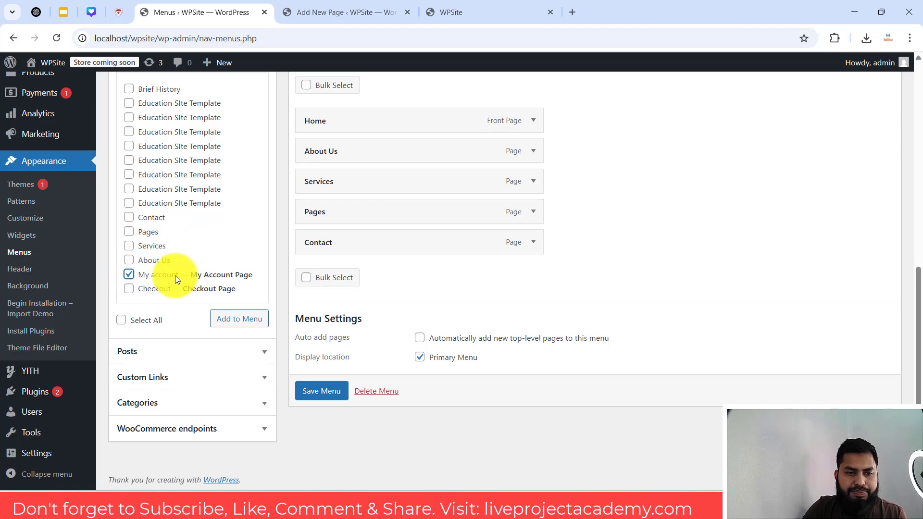
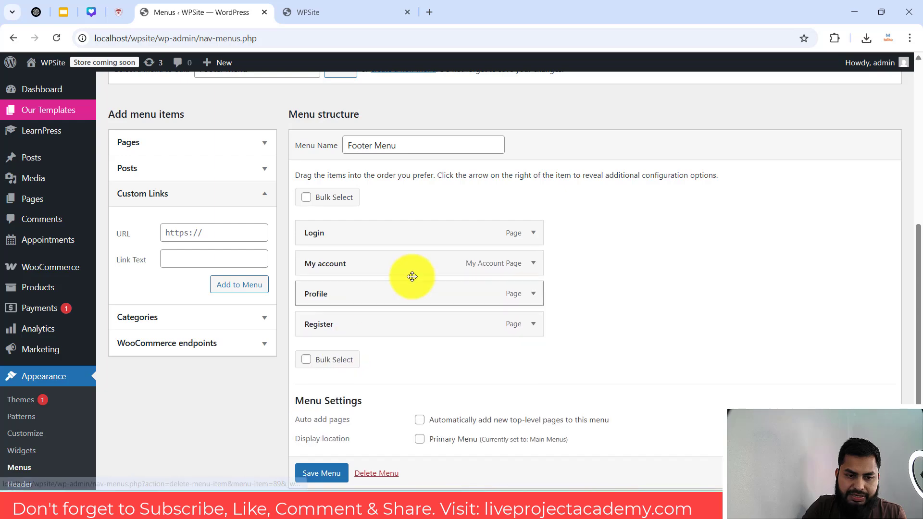
Step: Check the Categories options for adding menu items and save the Footer Menu
scroll(224, 264, "down", 3)
left_click(171, 201)
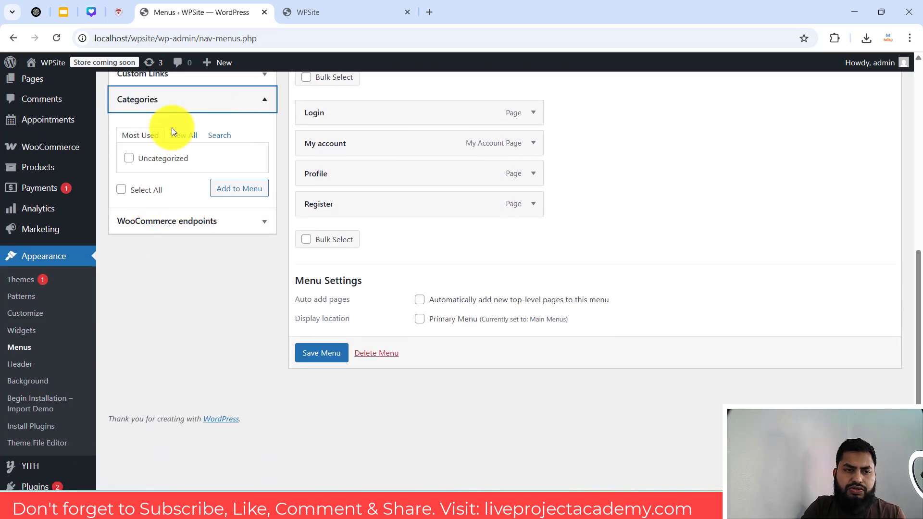
scroll(377, 168, "up", 6)
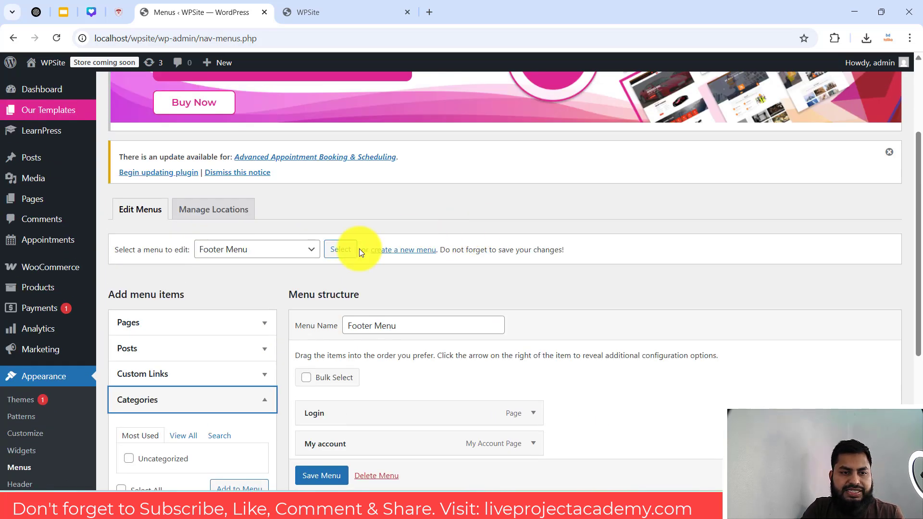
scroll(323, 269, "down", 5)
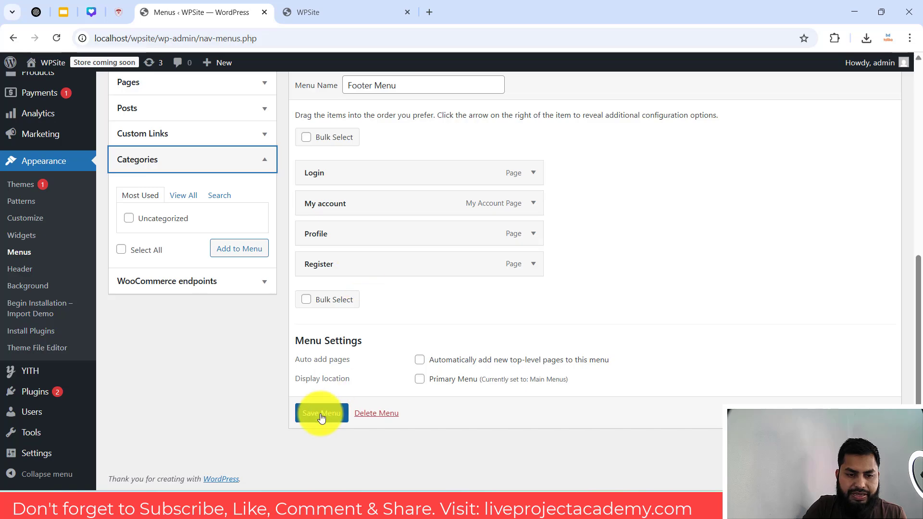
left_click(322, 416)
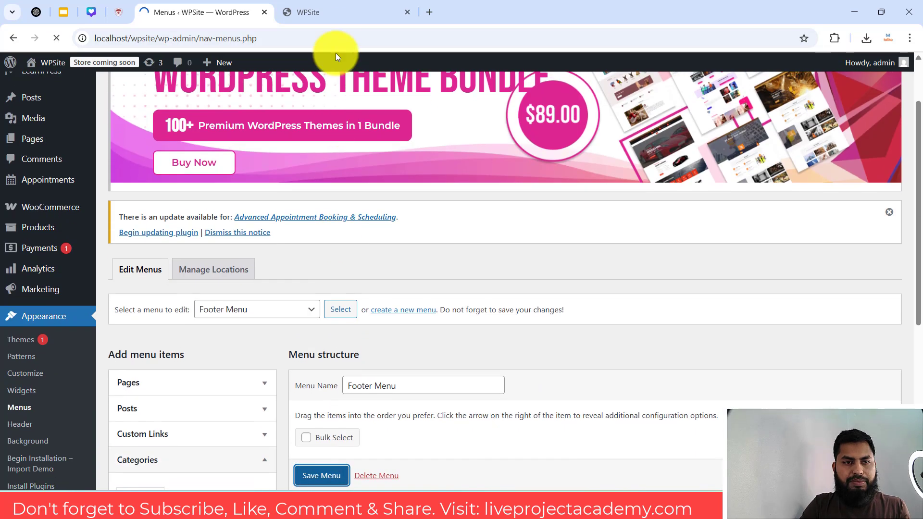
Step: Check the footer of the WPSite home page and open the Widgets screen in the WordPress admin
left_click(308, 12)
scroll(368, 274, "down", 8)
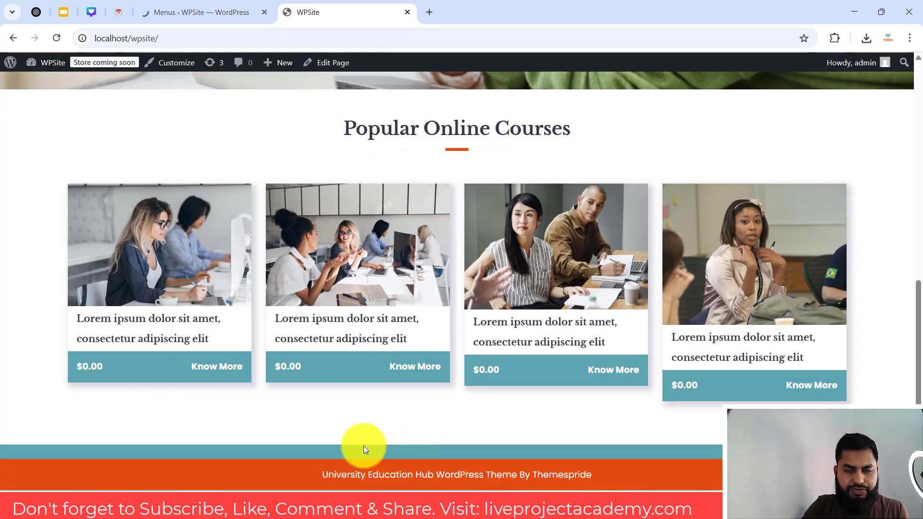
left_click(206, 12)
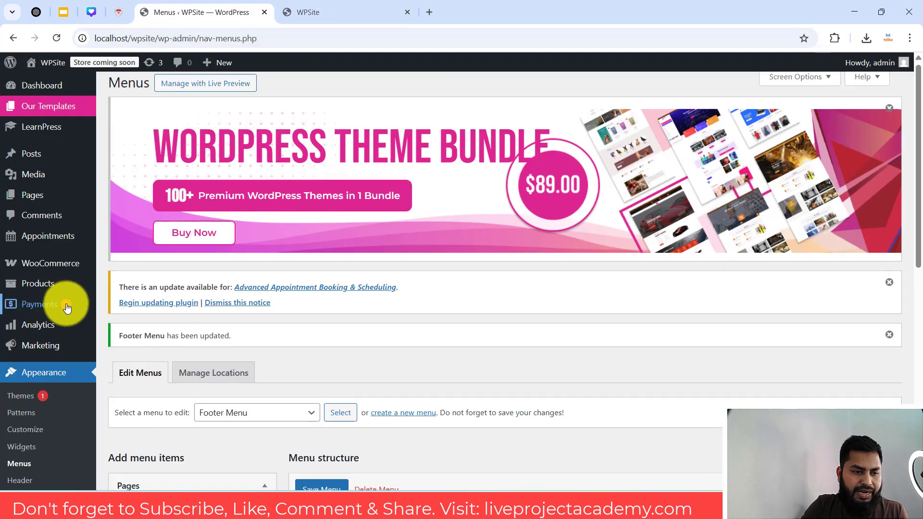
scroll(58, 269, "down", 5)
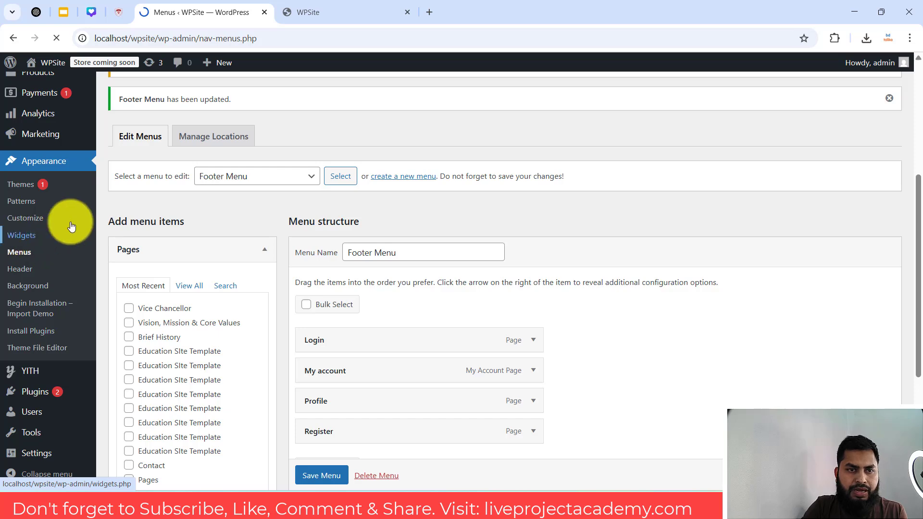
left_click(334, 12)
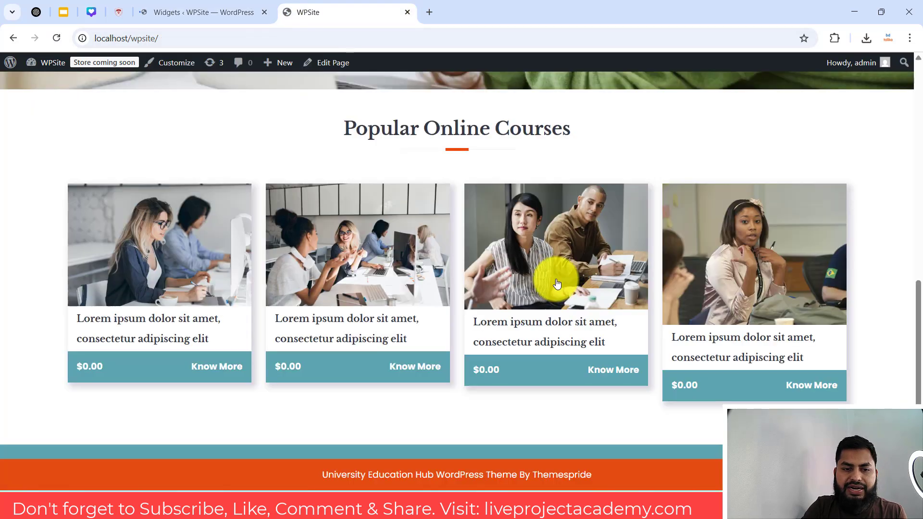
left_click(212, 10)
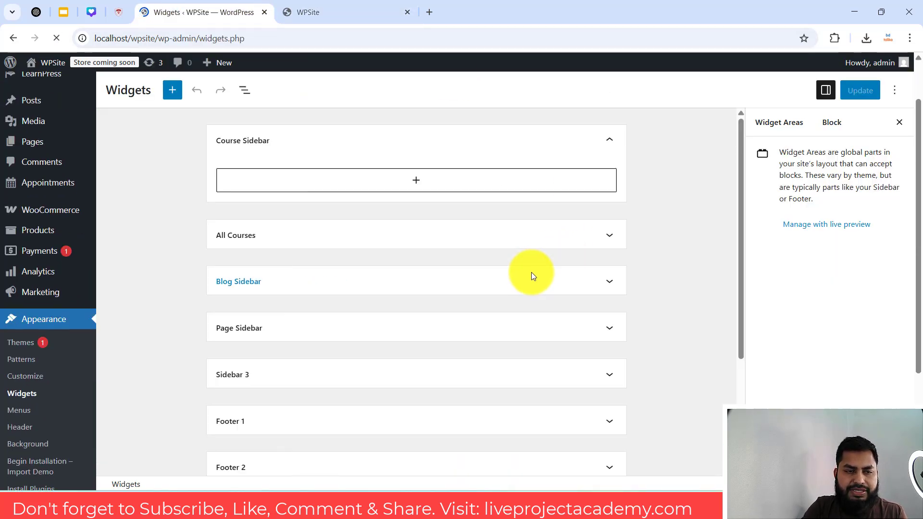
Step: Examine the available widget areas, from Course Sidebar to Footer 4, and compare them with the WPSite home page's footer
scroll(268, 298, "down", 5)
scroll(264, 241, "up", 3)
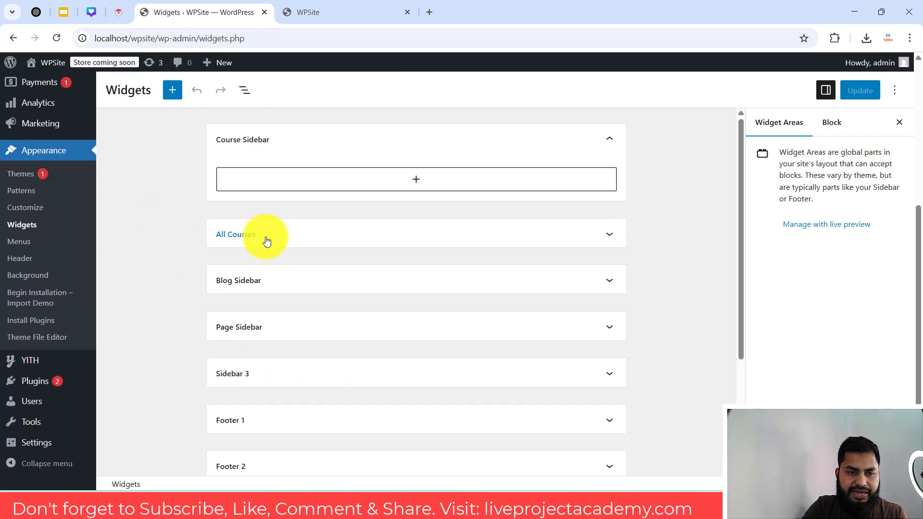
scroll(196, 311, "down", 3)
scroll(326, 356, "up", 3)
scroll(361, 288, "up", 3)
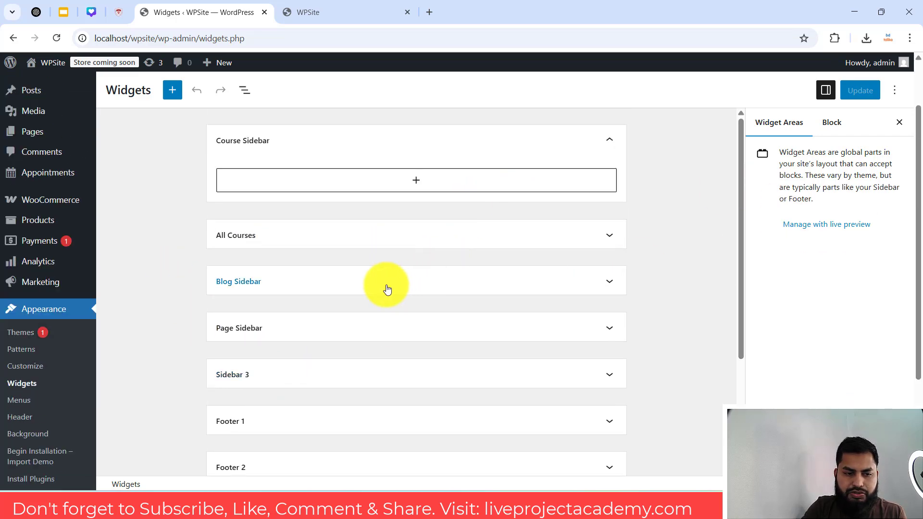
scroll(360, 332, "down", 6)
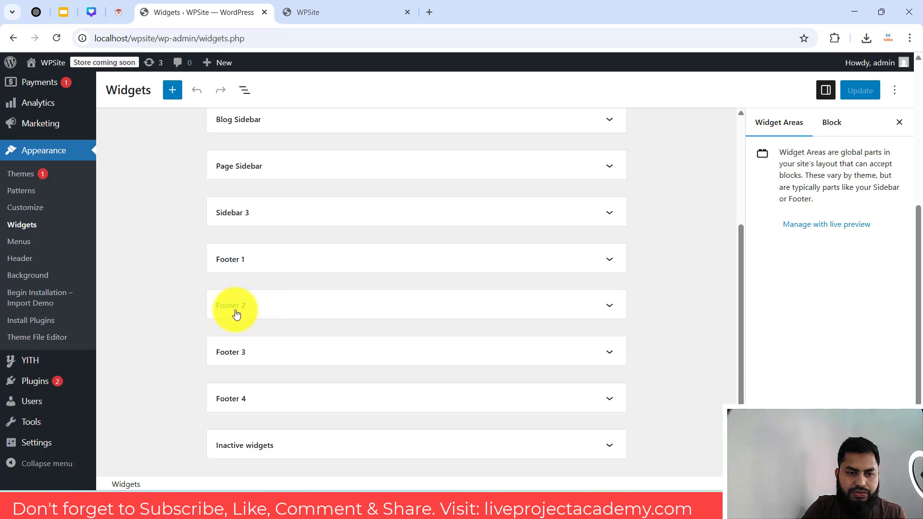
key("ctrl+Tab")
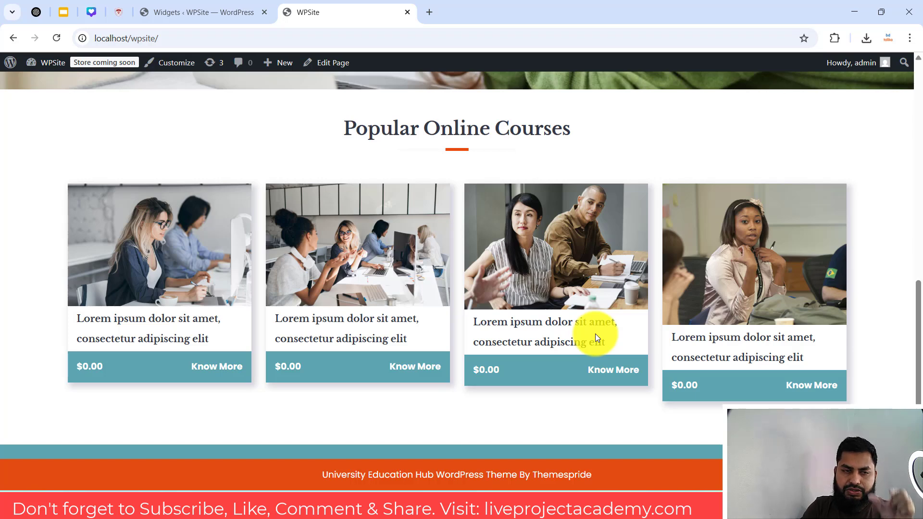
Step: Add a Heading block with the text "Links" to the Footer 1 widget area
left_click(235, 10)
left_click(608, 259)
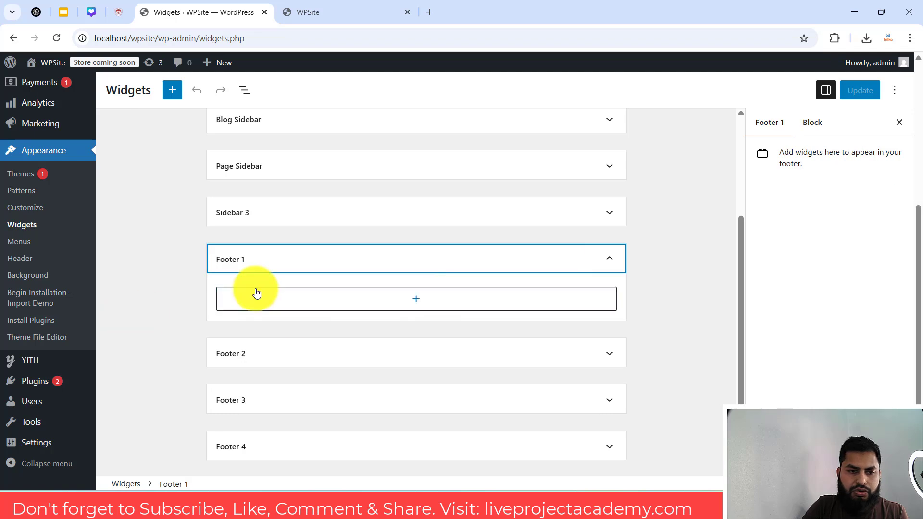
left_click(394, 308)
left_click(412, 383)
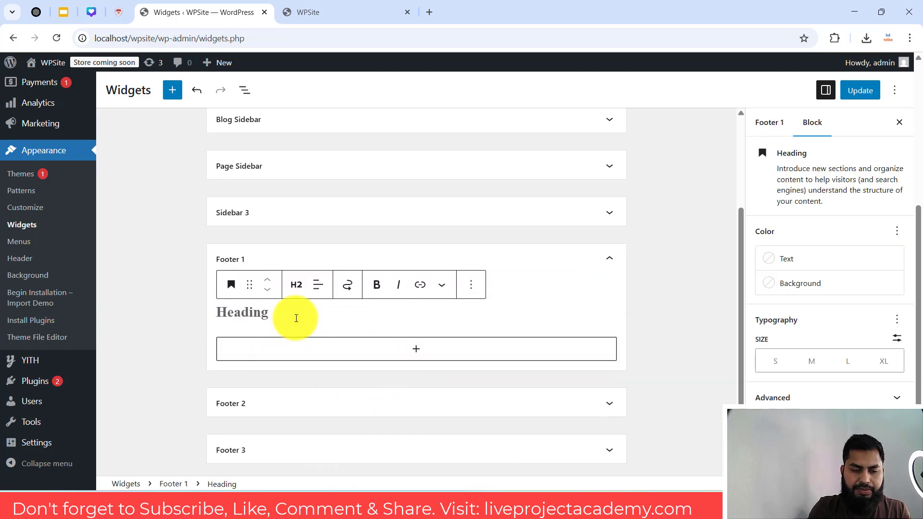
type("Links")
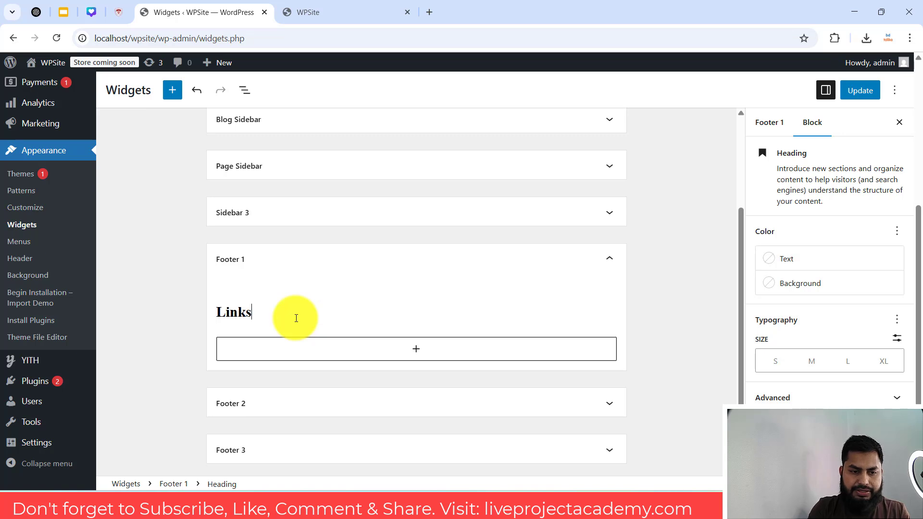
Step: Add a Navigation Menu widget below the Links heading in Footer 1 and set its menu to Footer Menu
left_click(385, 353)
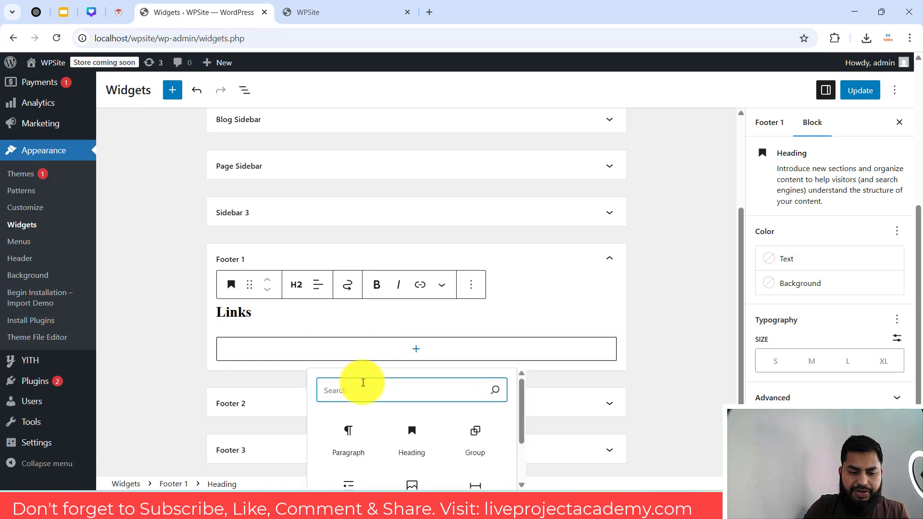
type("navi")
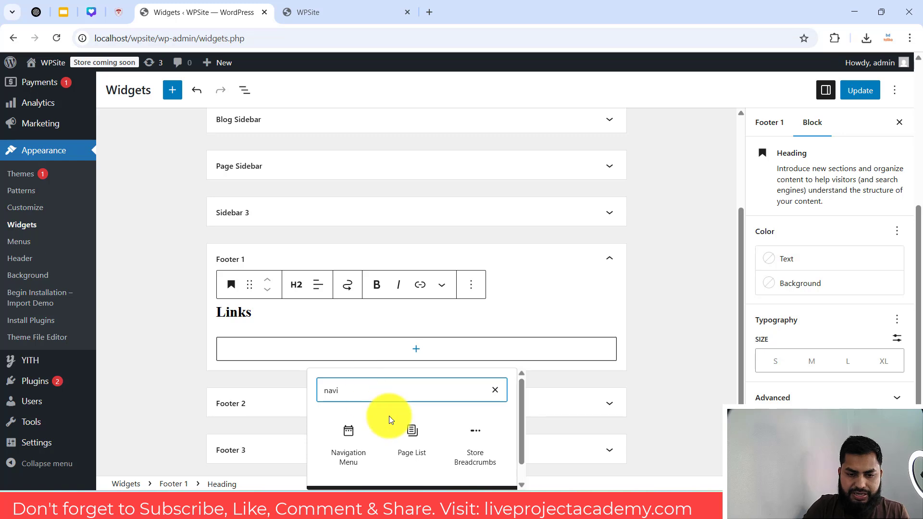
left_click(348, 440)
scroll(332, 239, "down", 3)
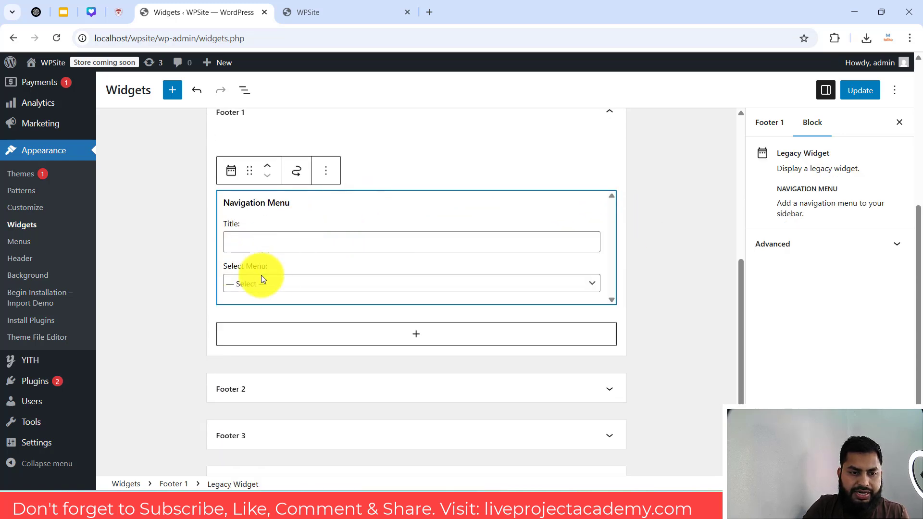
left_click(263, 282)
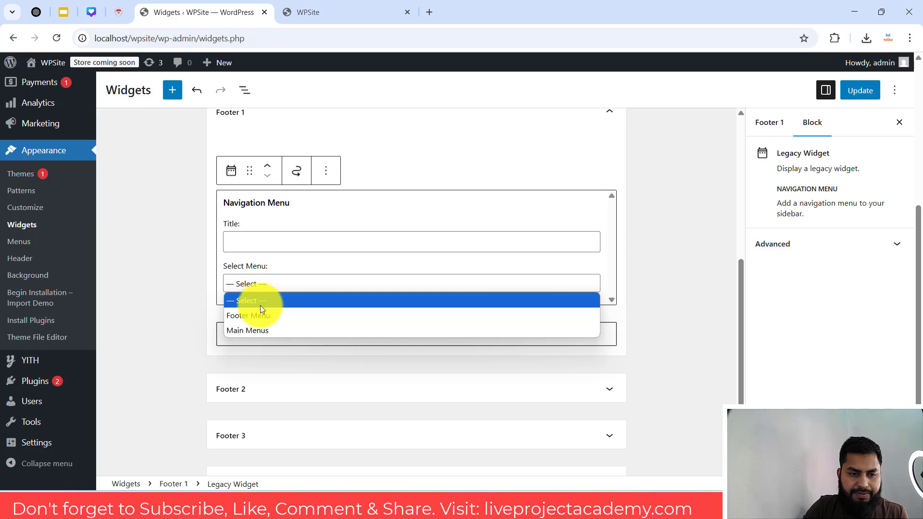
left_click(249, 316)
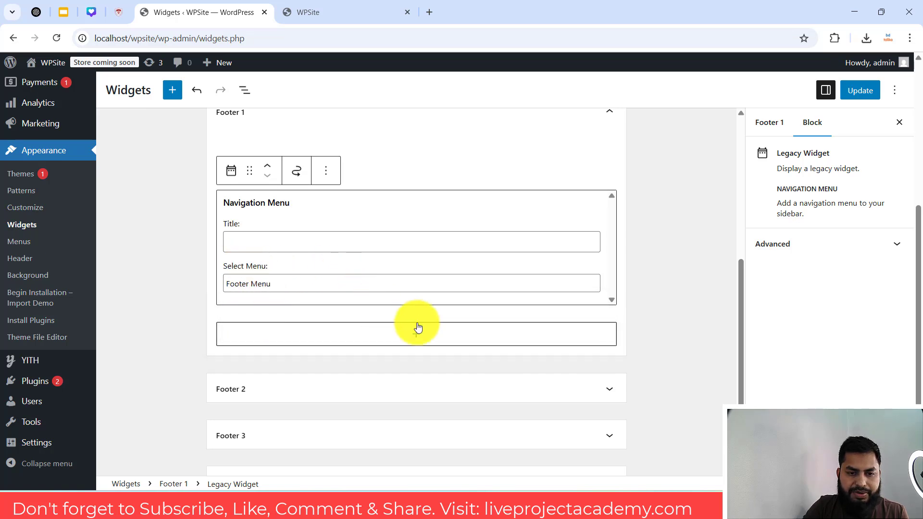
left_click(158, 233)
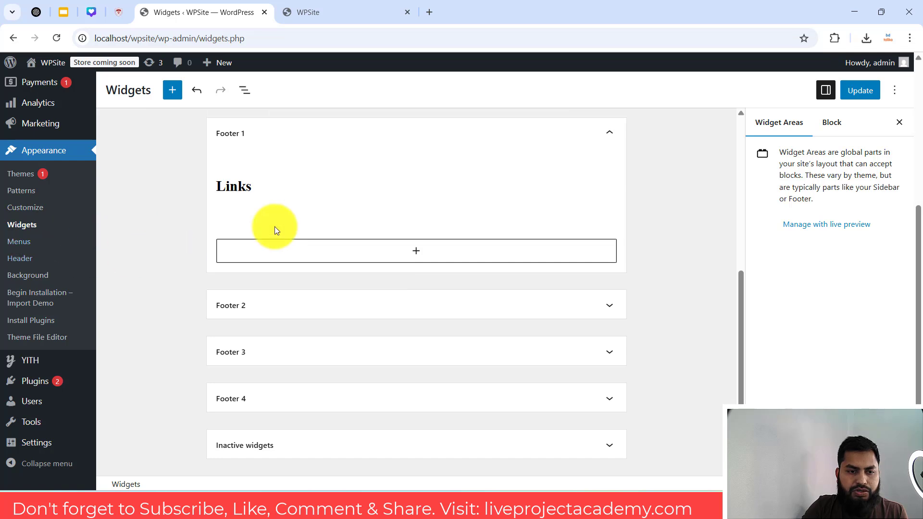
Step: Expand the Footer 2 widget area and review the menu links previewed in Footer 1
left_click(284, 310)
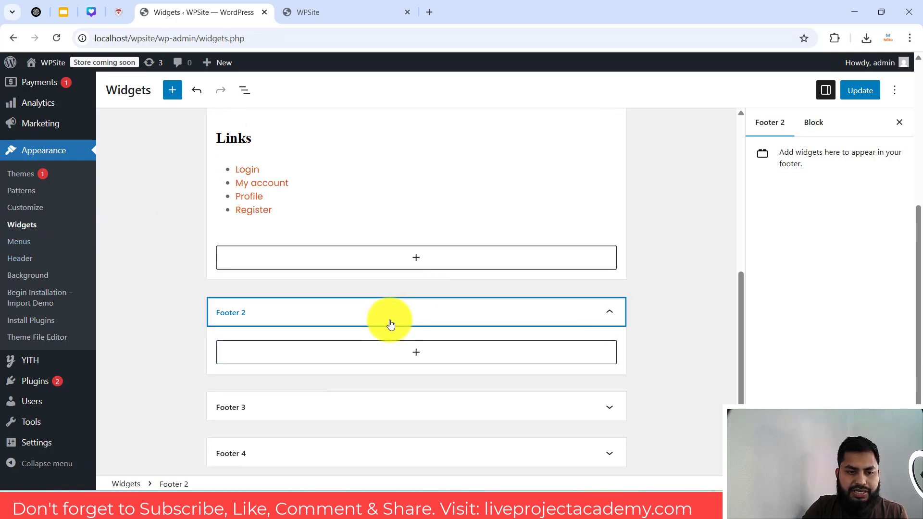
scroll(388, 323, "down", 1)
scroll(340, 309, "up", 4)
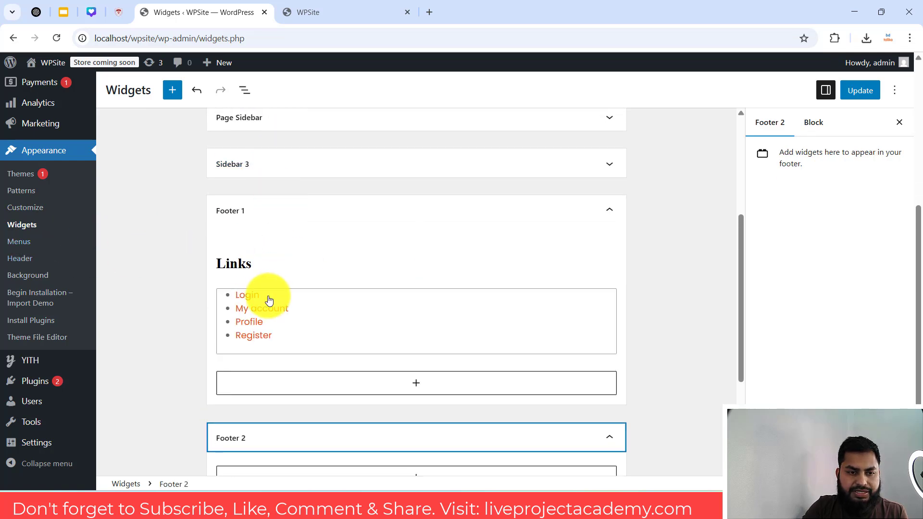
Step: Duplicate the Links heading in Footer 1 and move one copy into the Footer 2 widget area
left_click(240, 263)
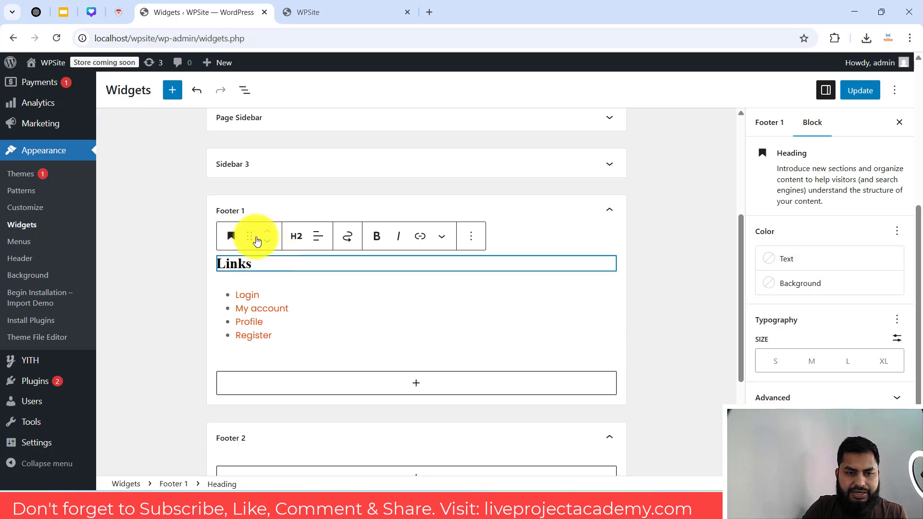
left_click(471, 237)
key("Escape")
scroll(337, 221, "down", 2)
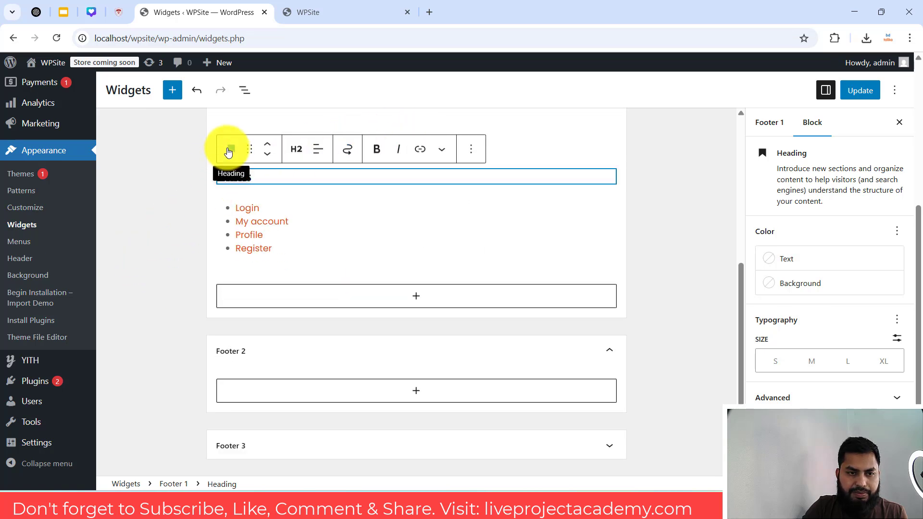
left_click_drag(248, 146, 267, 272)
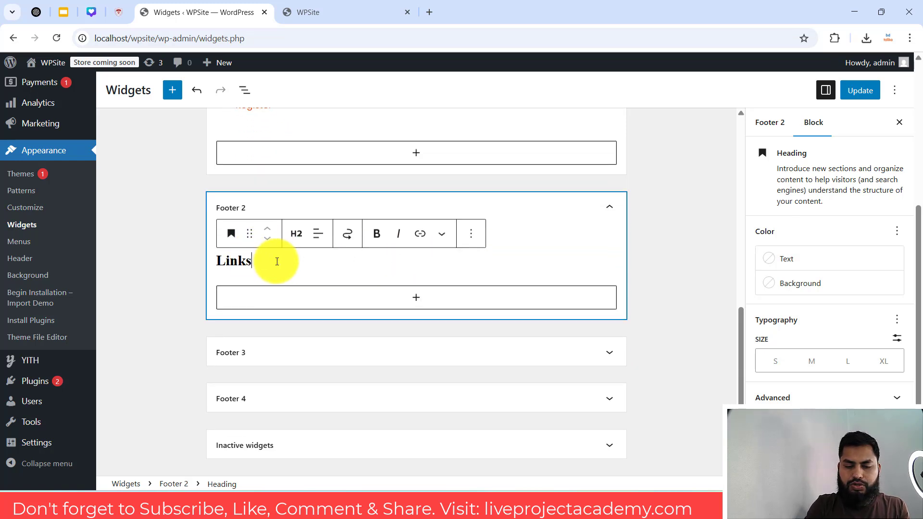
Step: Replace the Footer 2 heading text with "About PU", shortened from the first heading in the Presidency University page's footer
left_click(118, 11)
scroll(359, 266, "down", 15)
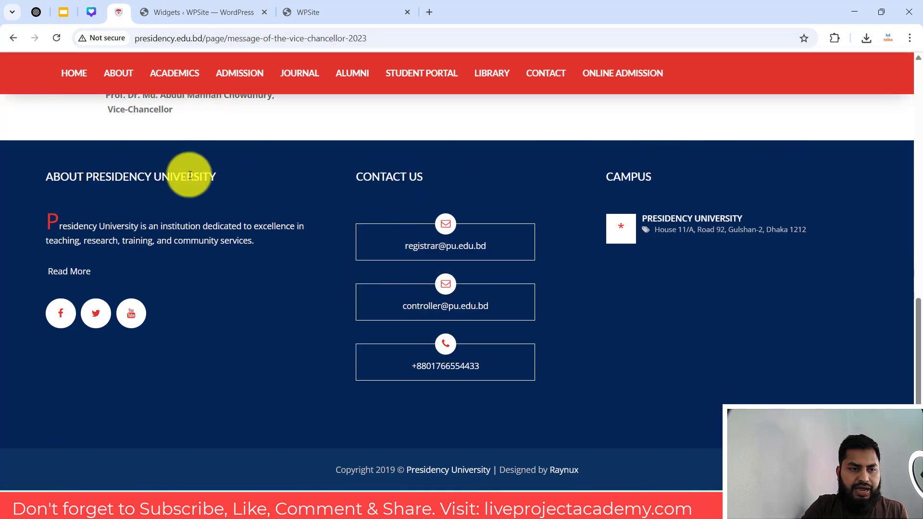
left_click_drag(24, 174, 228, 177)
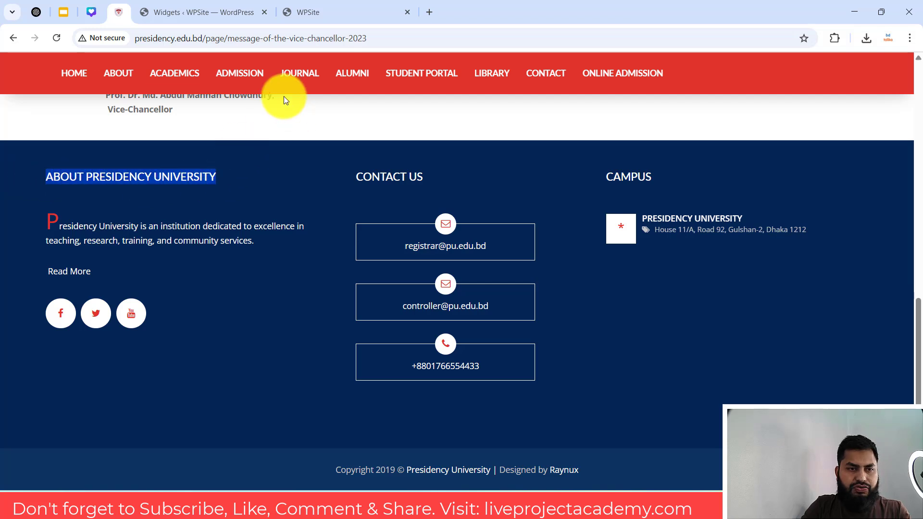
left_click(183, 12)
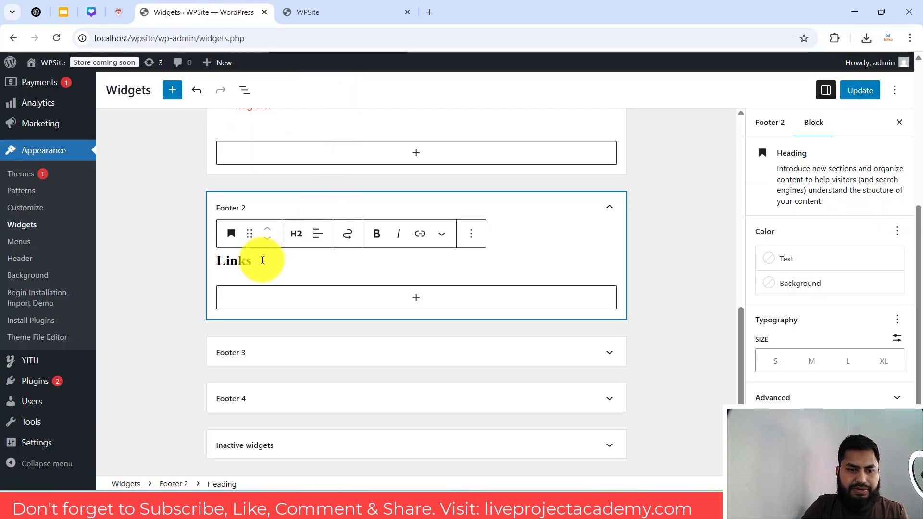
left_click(263, 260)
type("About Presidency University")
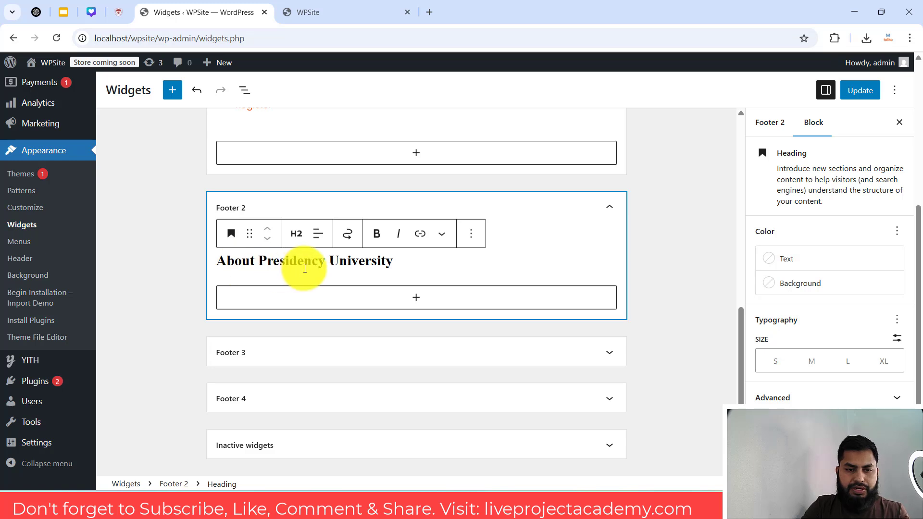
key("BackSpace")
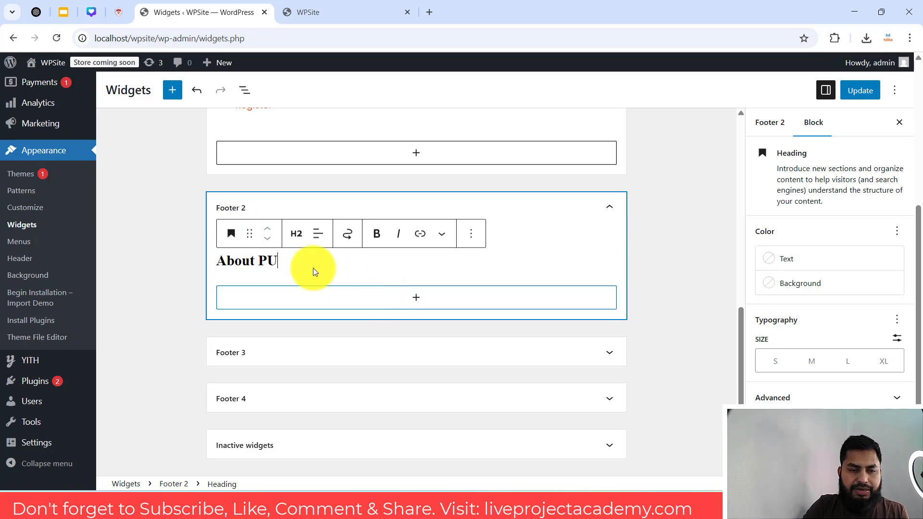
Step: Copy the university's introduction from the Presidency University page's footer into a new Paragraph block below the About PU heading
left_click(111, 10)
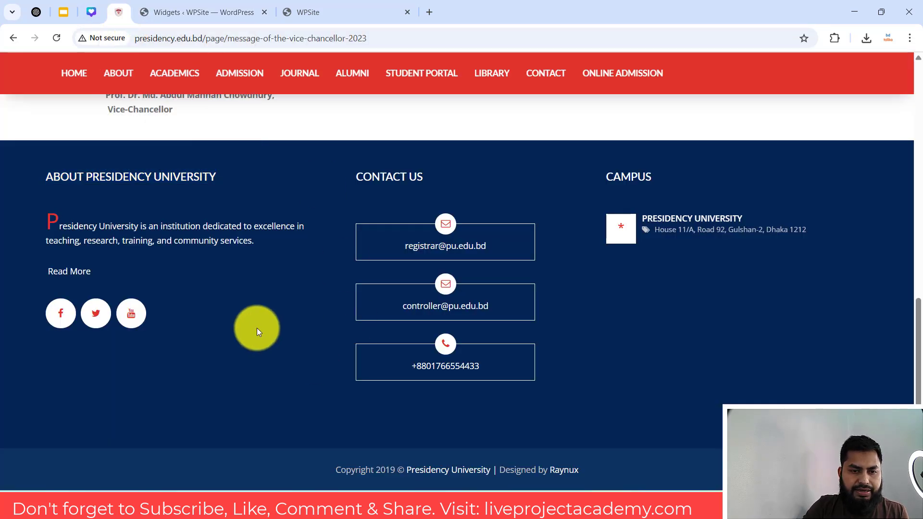
left_click_drag(54, 223, 254, 241)
key("ctrl+c")
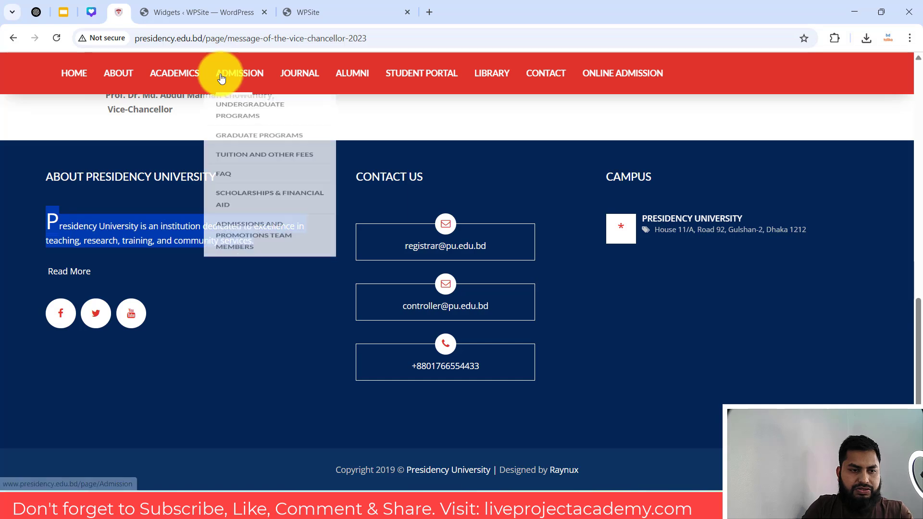
left_click(183, 9)
left_click(357, 305)
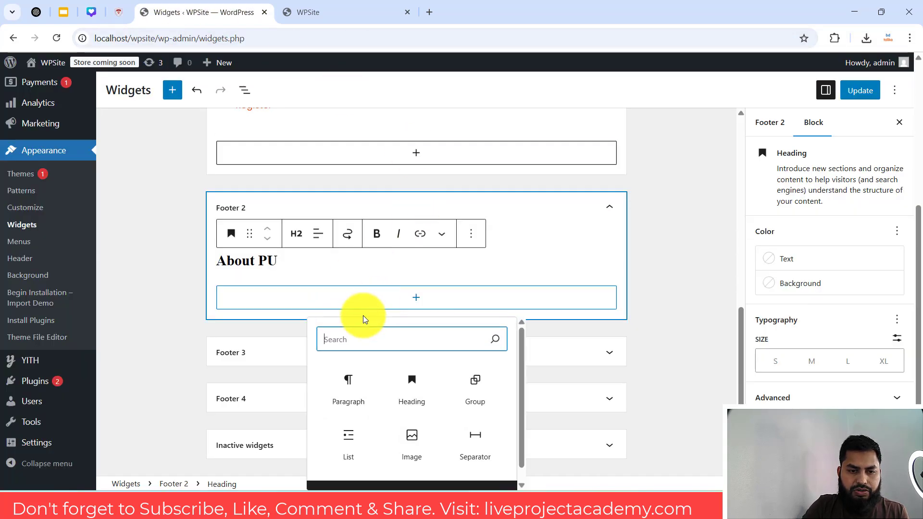
left_click(349, 387)
key("ctrl+v")
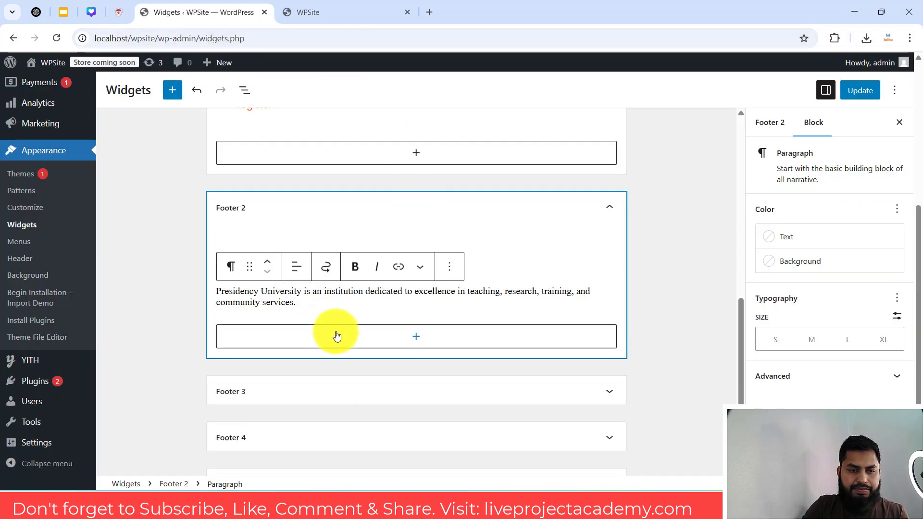
Step: Add a Social Icons block below the introduction paragraph in Footer 2
left_click(337, 335)
type("soca")
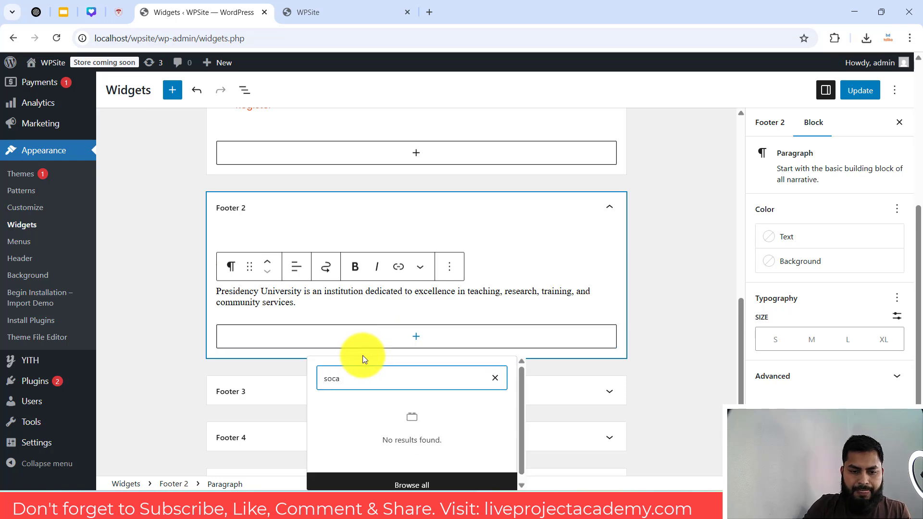
key("BackSpace")
type("i")
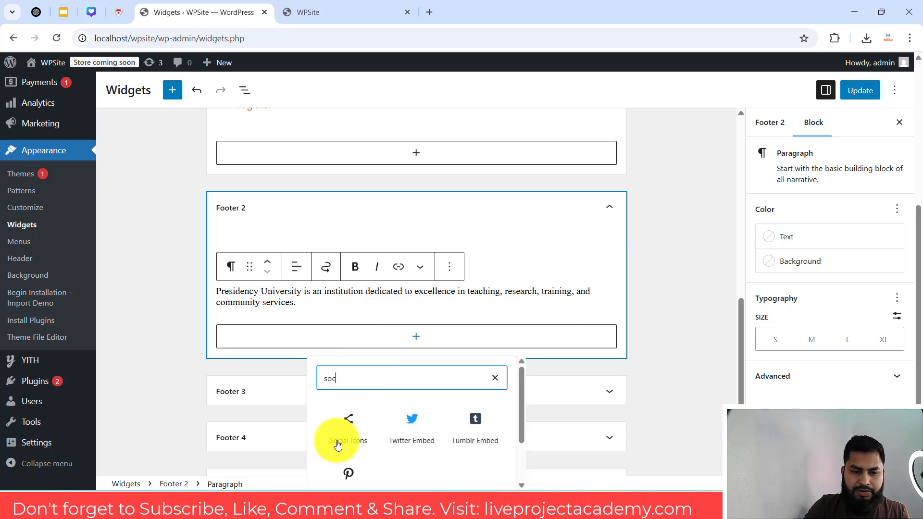
left_click(360, 427)
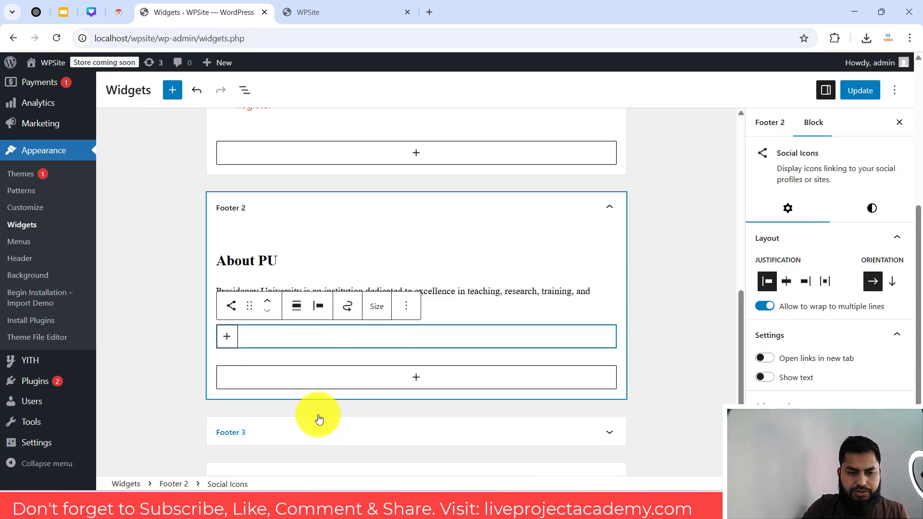
Step: Add Facebook, Twitter and YouTube icons to the Social Icons block, matching the Presidency University page's footer
left_click(228, 338)
left_click(119, 11)
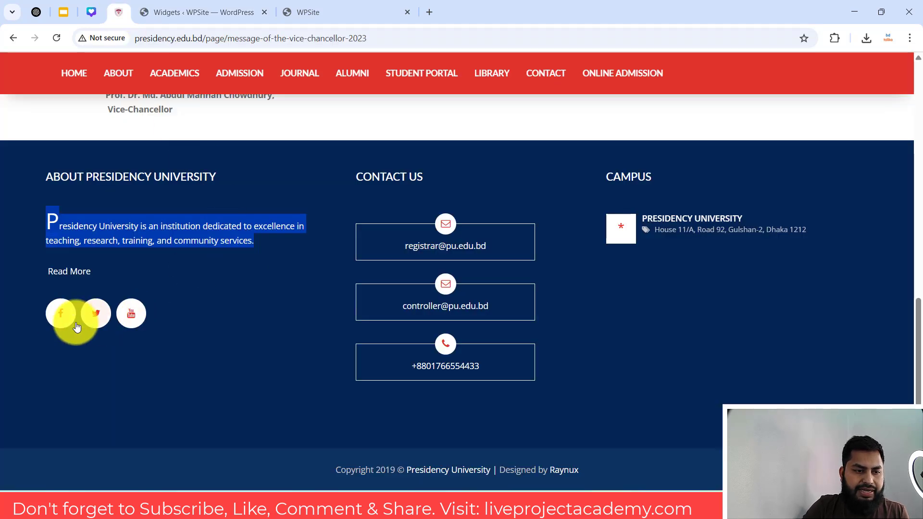
left_click(216, 13)
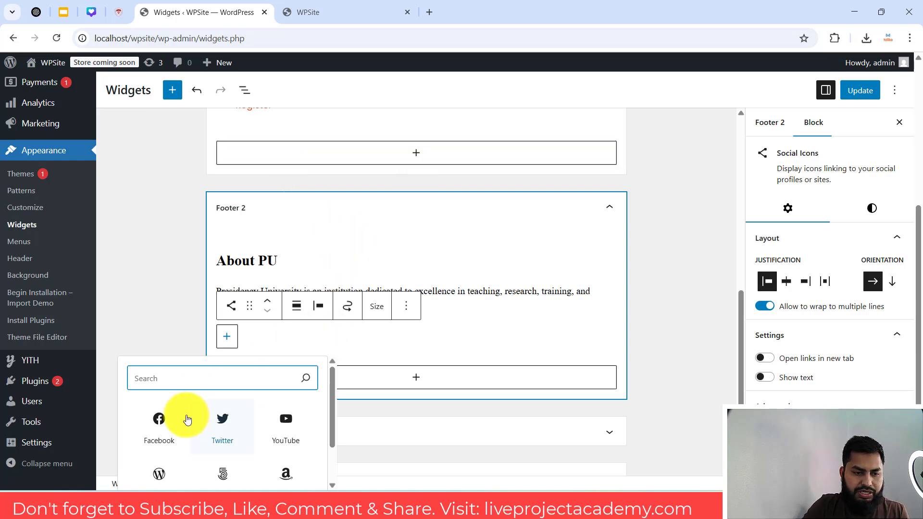
left_click(182, 419)
left_click(258, 345)
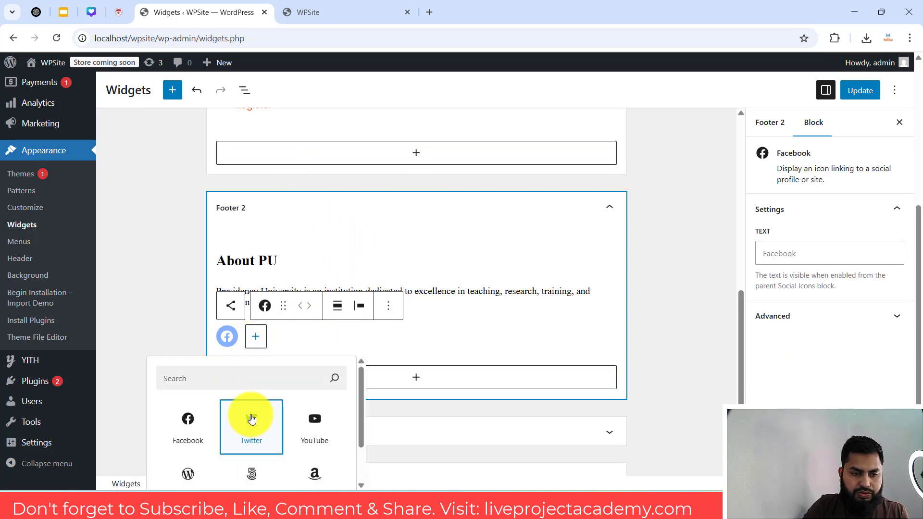
left_click(248, 421)
left_click(289, 338)
left_click(345, 423)
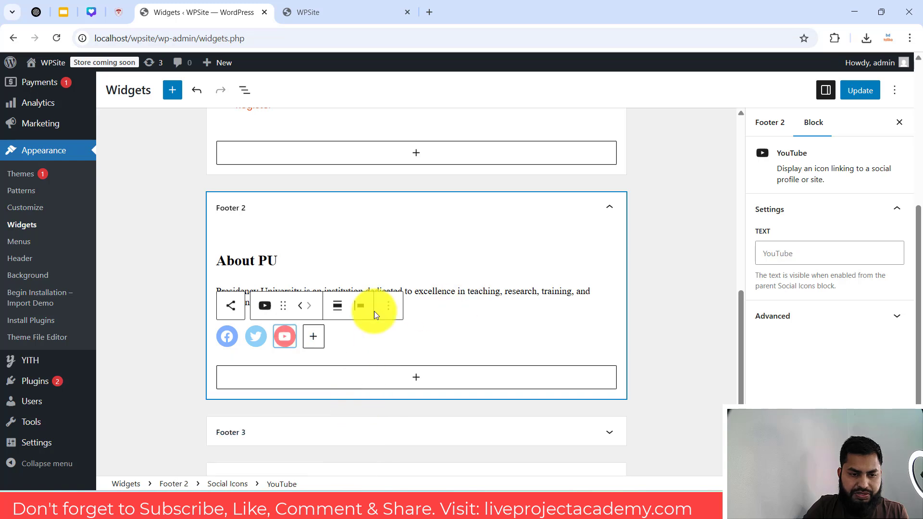
scroll(224, 315, "down", 2)
left_click(228, 257)
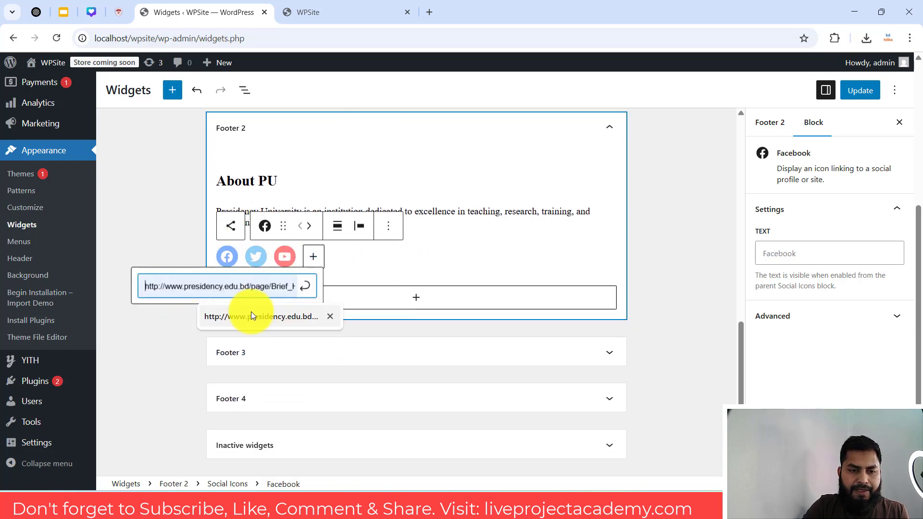
left_click(426, 12)
type("facebook.com")
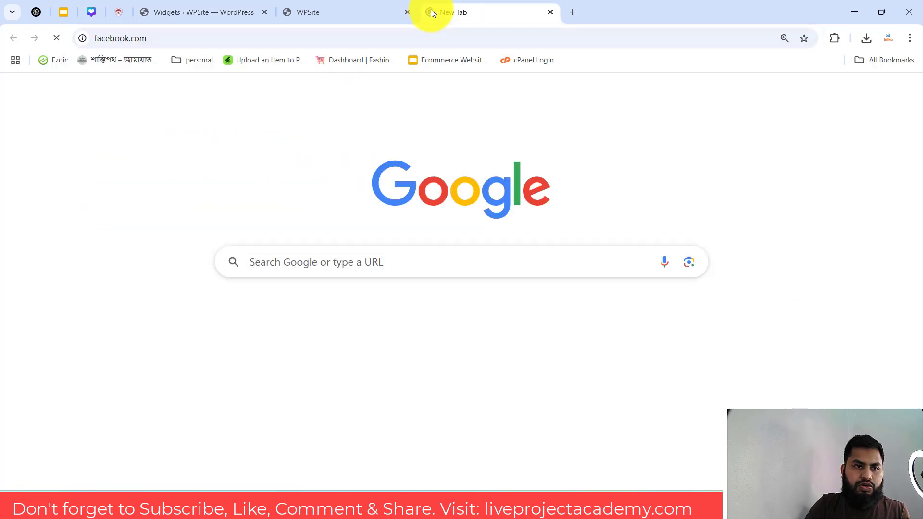
key("Return")
left_click(134, 45)
key("ctrl+c")
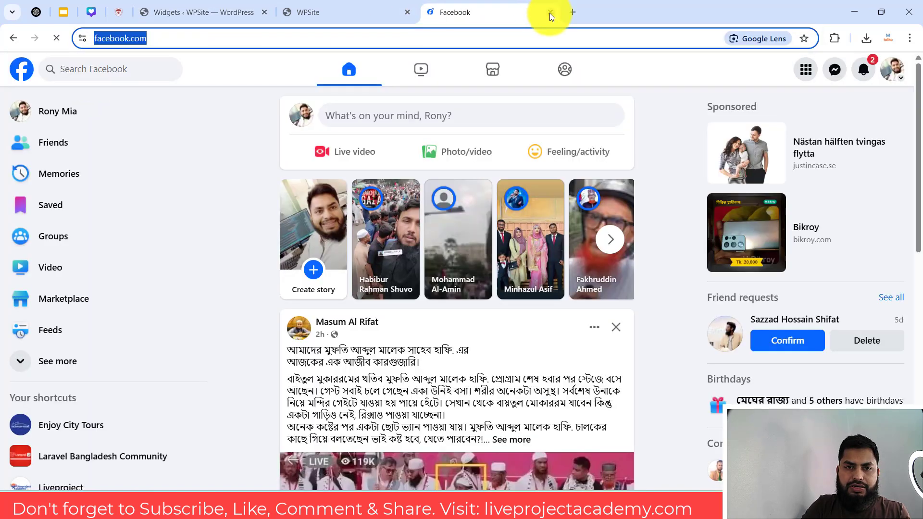
left_click(551, 12)
key("ctrl+v")
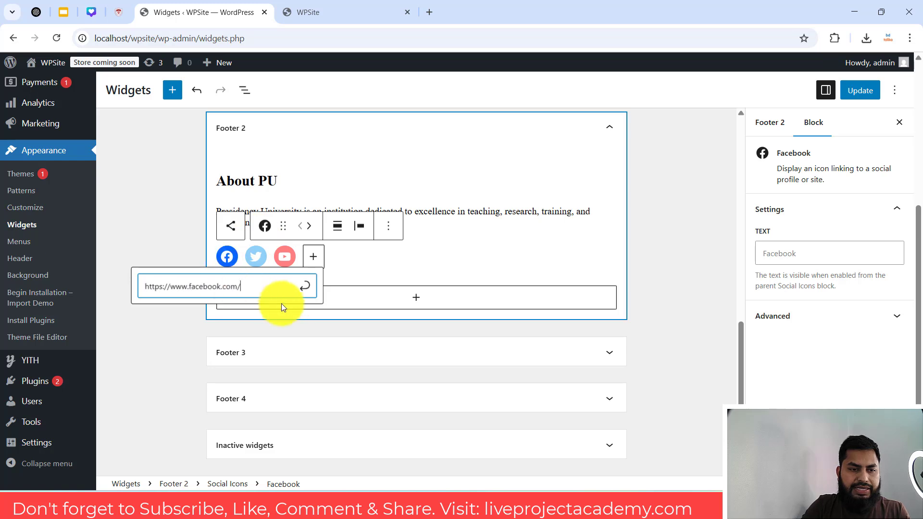
left_click(299, 292)
left_click(256, 256)
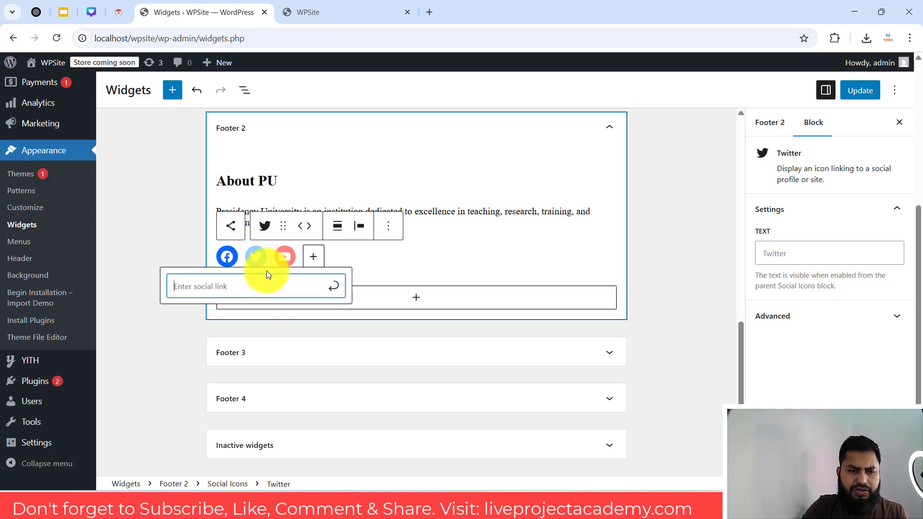
key("ctrl+v")
left_click(335, 288)
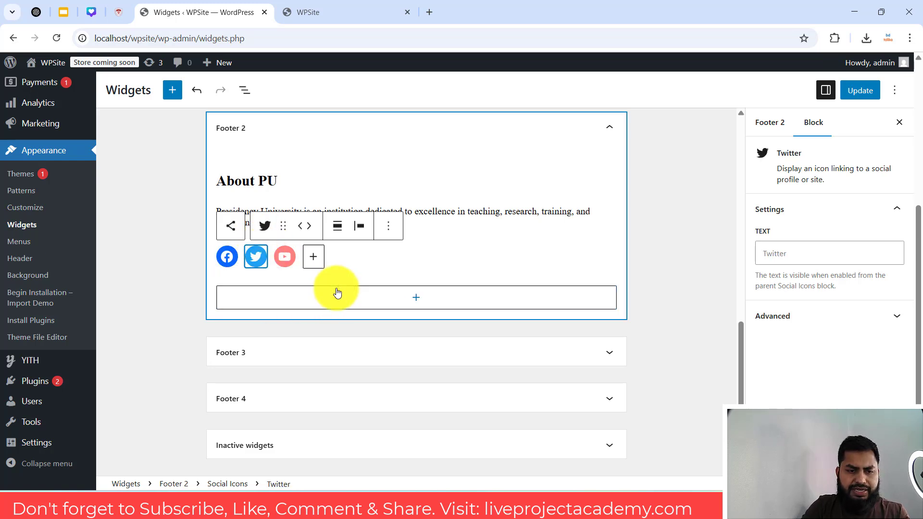
left_click(285, 256)
left_click(271, 291)
key("ctrl+v")
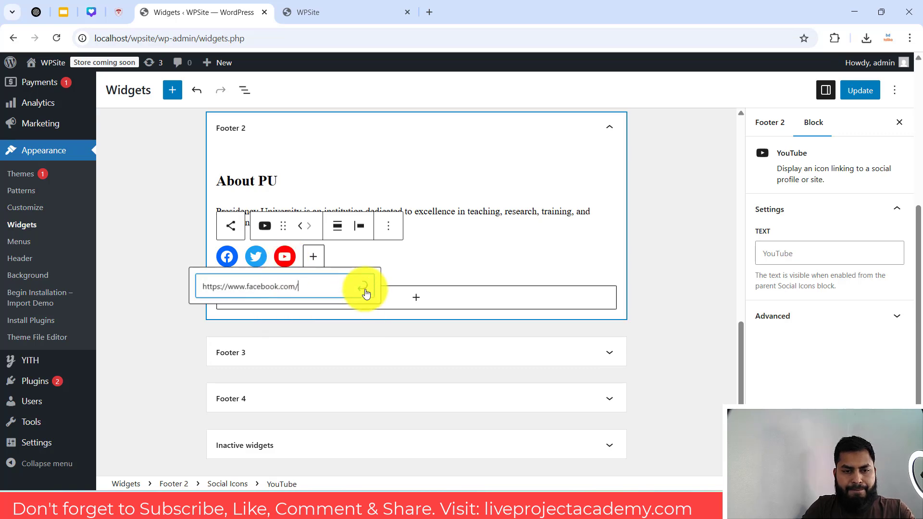
left_click(361, 287)
left_click(248, 155)
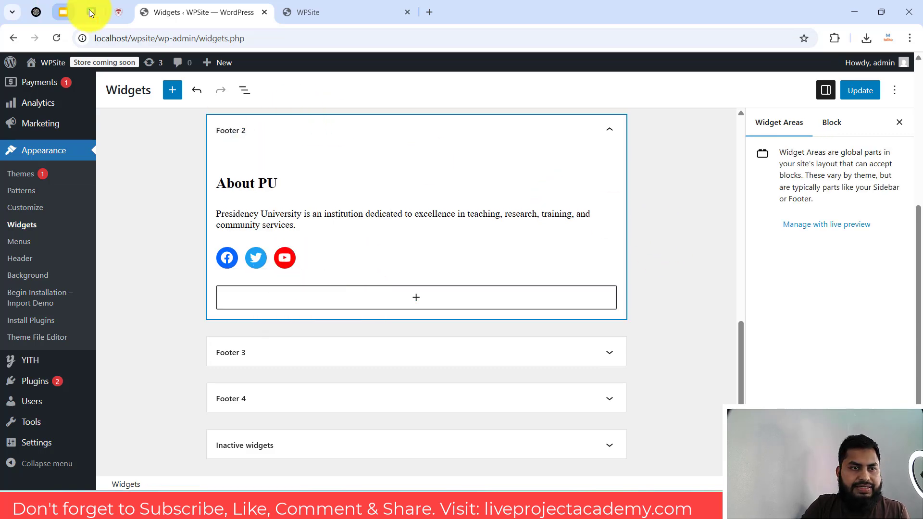
Step: Check the Presidency University page's footer for the next section's heading, selecting the "Contact Us" text
left_click(111, 12)
left_click(72, 176)
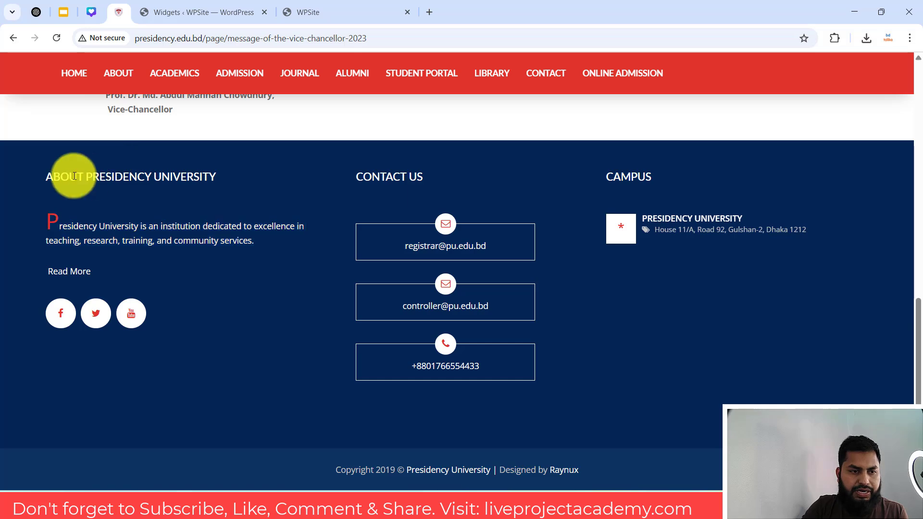
left_click_drag(355, 177, 431, 181)
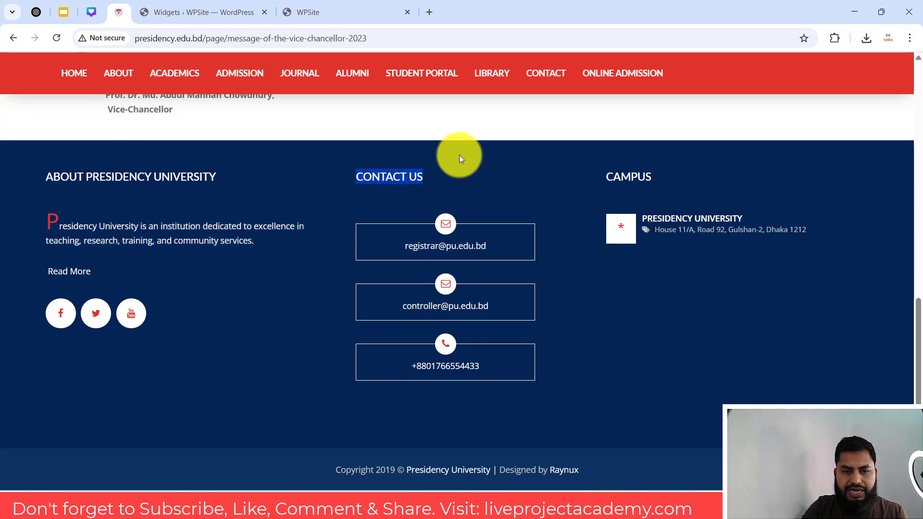
left_click(222, 11)
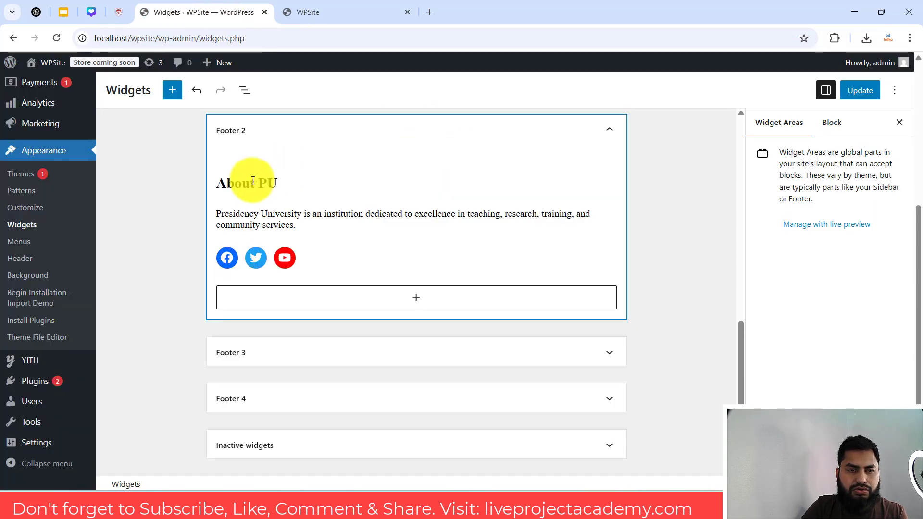
Step: Duplicate the About PU heading in Footer 2 and move one copy into the expanded Footer 3 widget area
left_click(253, 180)
left_click(474, 157)
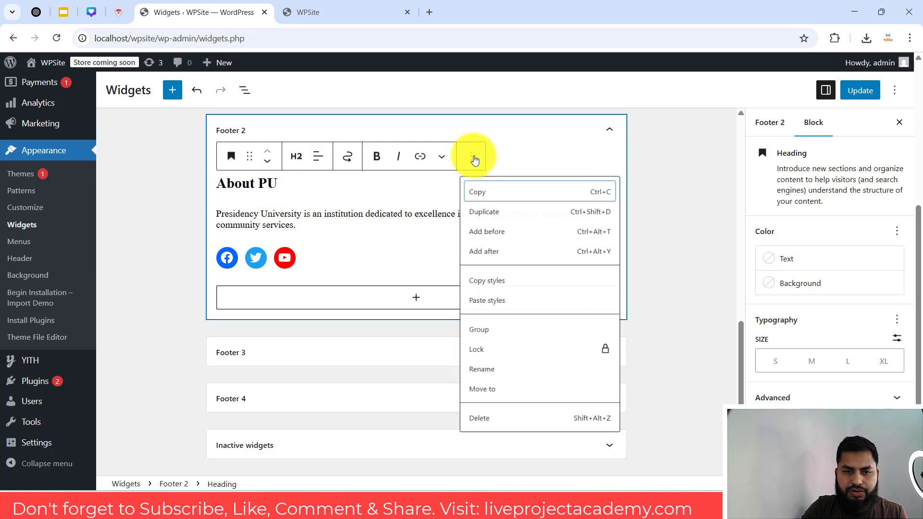
left_click(484, 212)
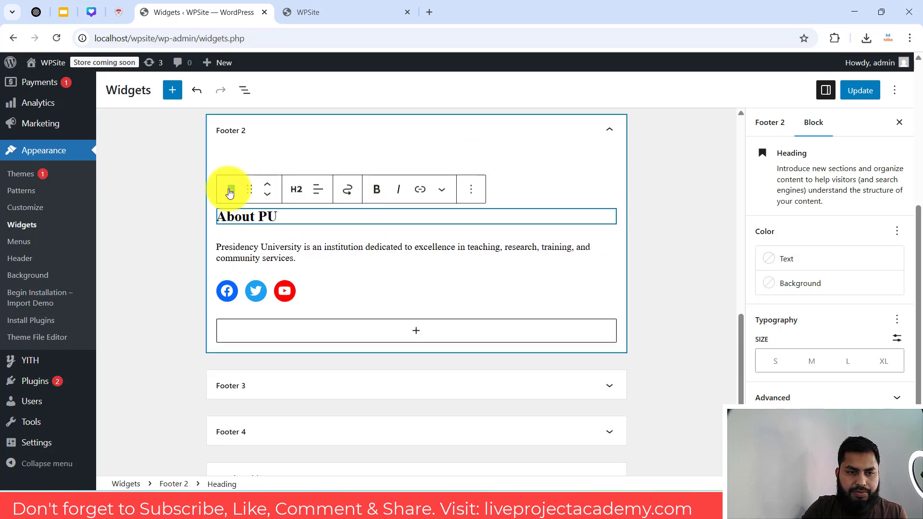
left_click(260, 386)
scroll(308, 260, "down", 2)
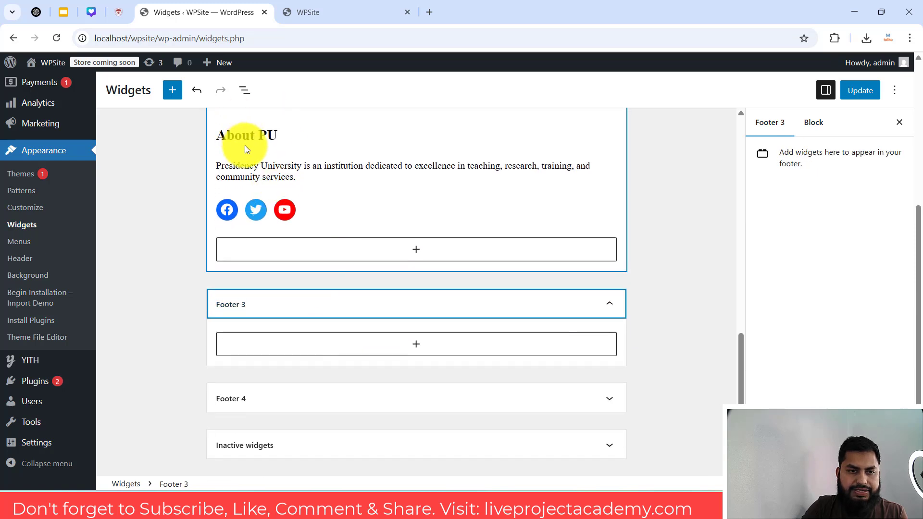
scroll(245, 149, "up", 2)
left_click(224, 195)
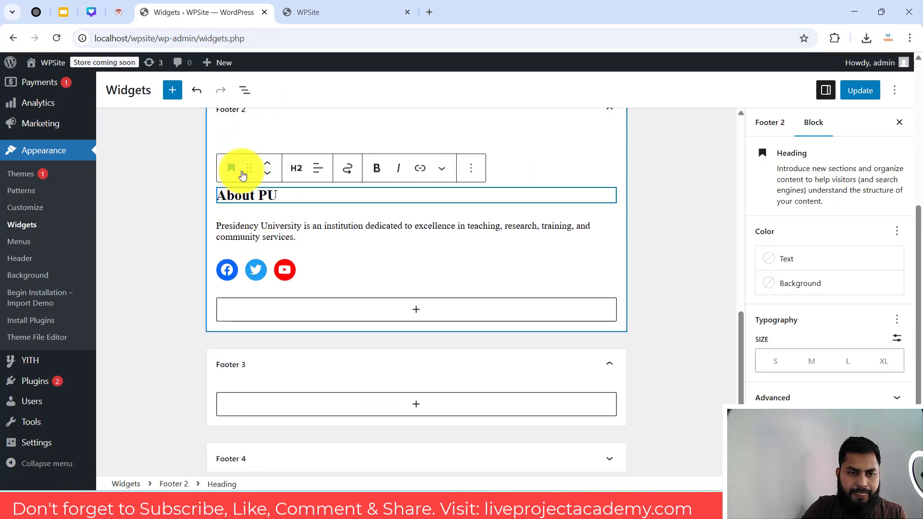
left_click_drag(247, 164, 272, 331)
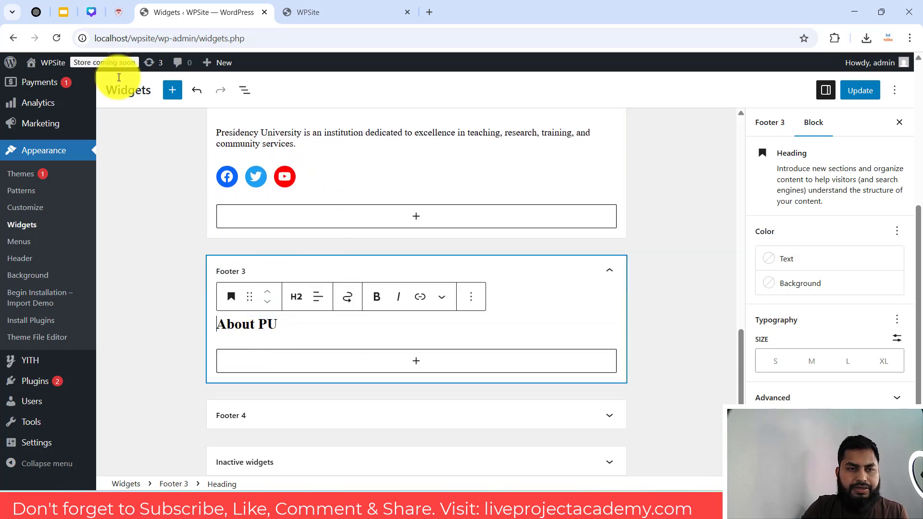
Step: Recheck the section title in the Presidency University page's footer and change the Footer 3 heading to "CONTACT"
left_click(111, 11)
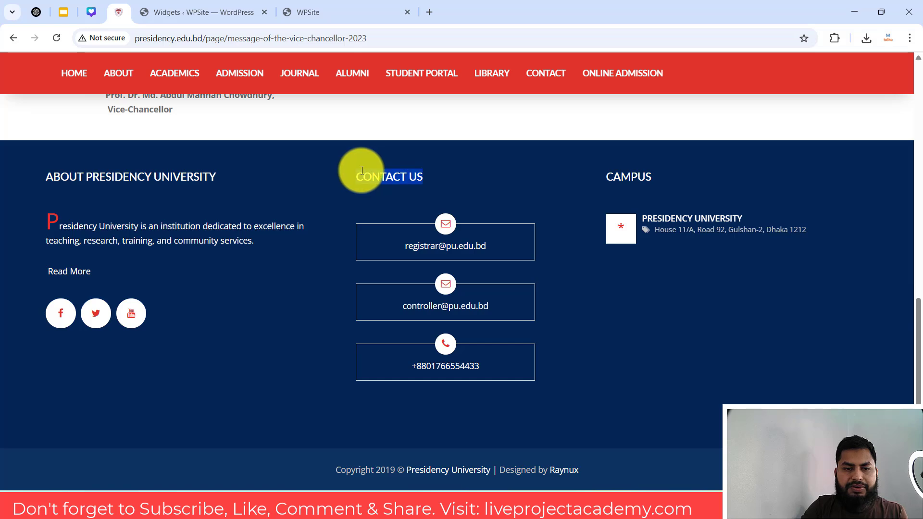
left_click(211, 12)
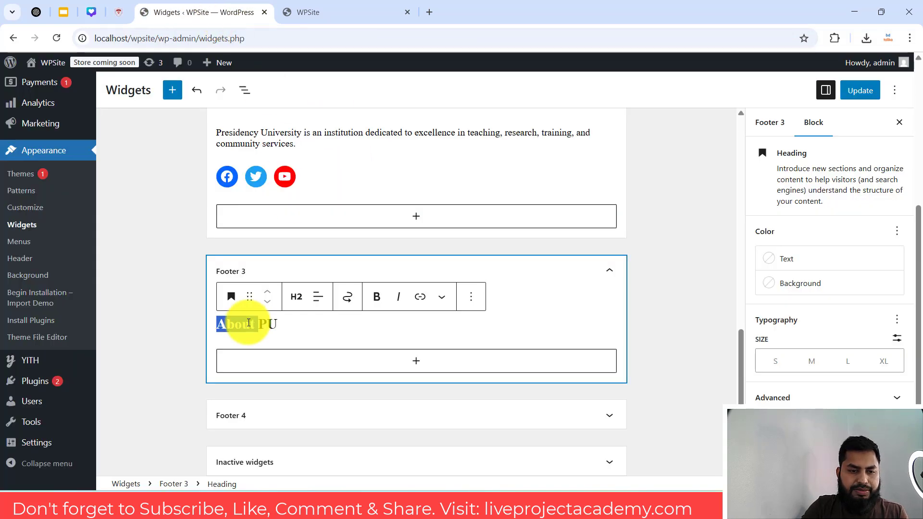
type("CONTACT US")
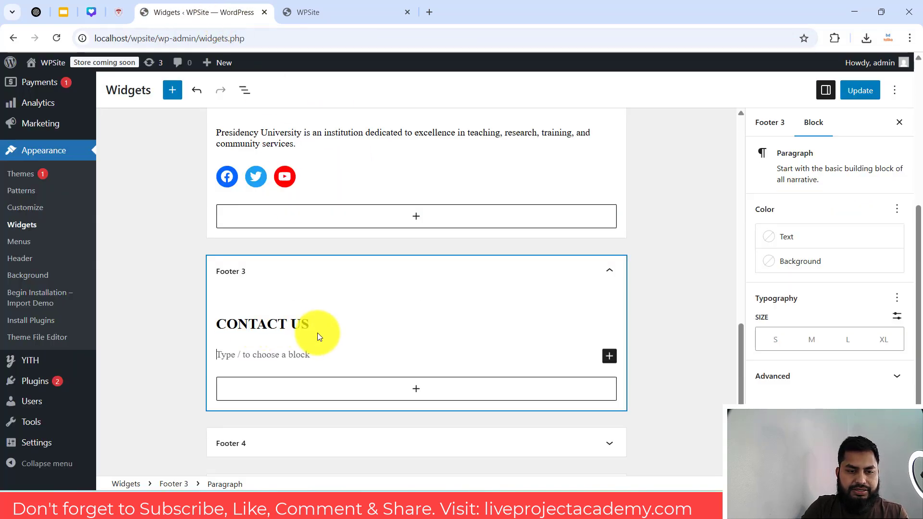
left_click(320, 322)
key("BackSpace")
key("BackSpace")
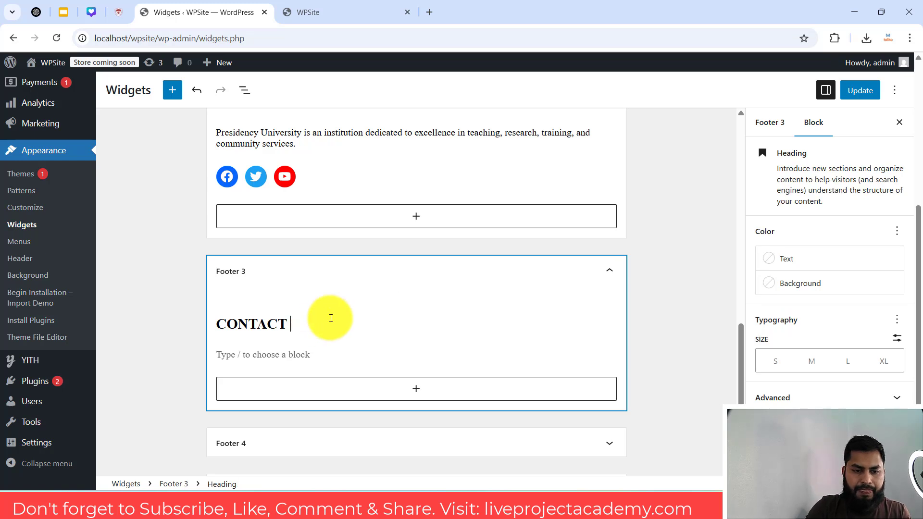
Step: Copy the registrar's e-mail from the Presidency University footer into an "Email:" paragraph under the CONTACT heading, with another empty paragraph below
left_click(274, 353)
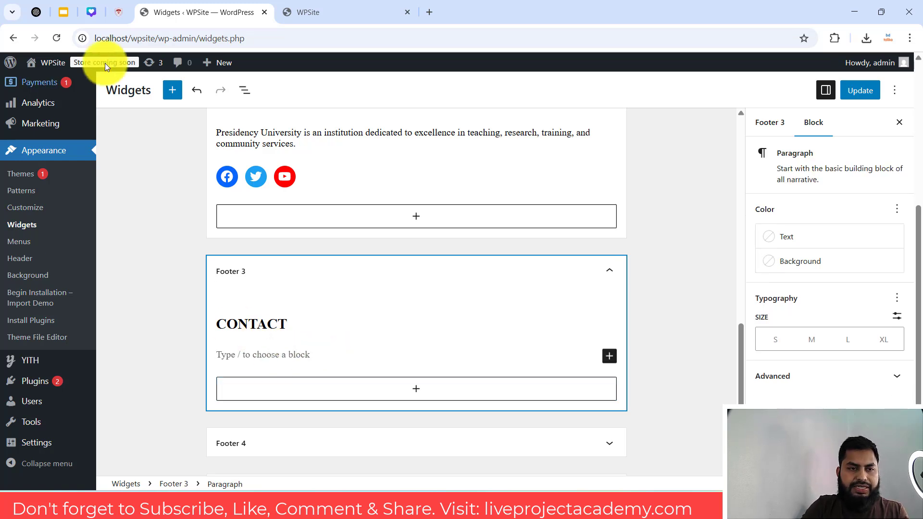
left_click(120, 13)
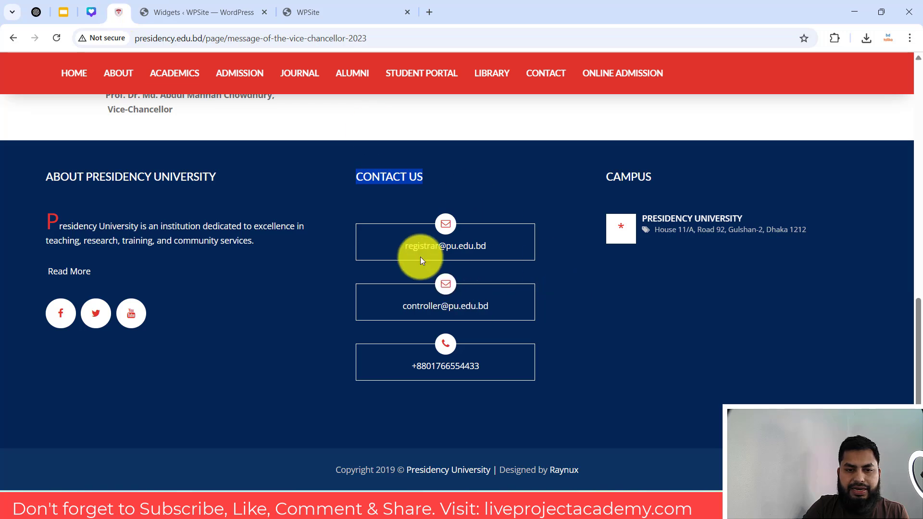
left_click_drag(407, 248, 491, 243)
left_click(175, 10)
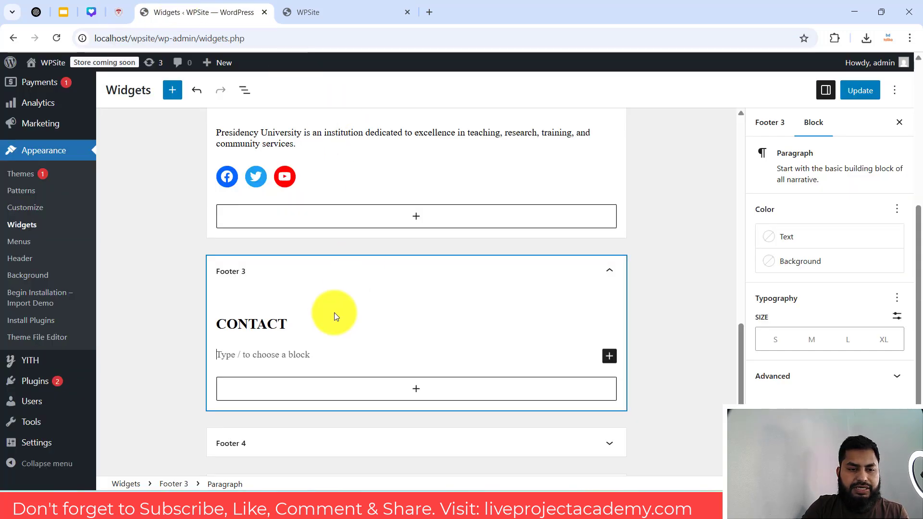
left_click(355, 389)
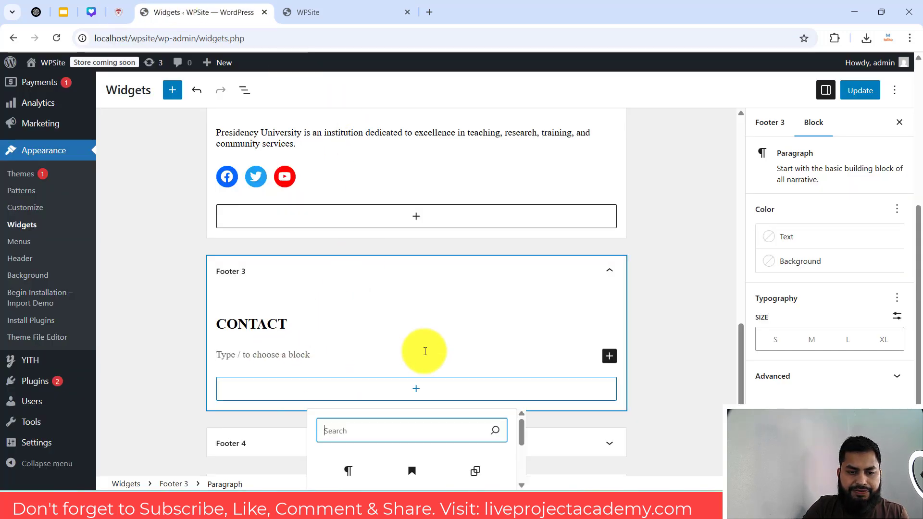
left_click(352, 472)
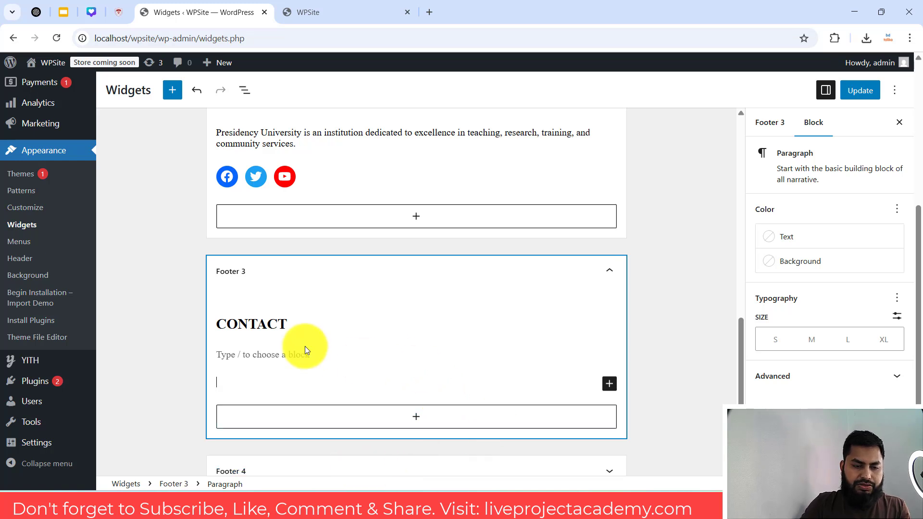
key("BackSpace")
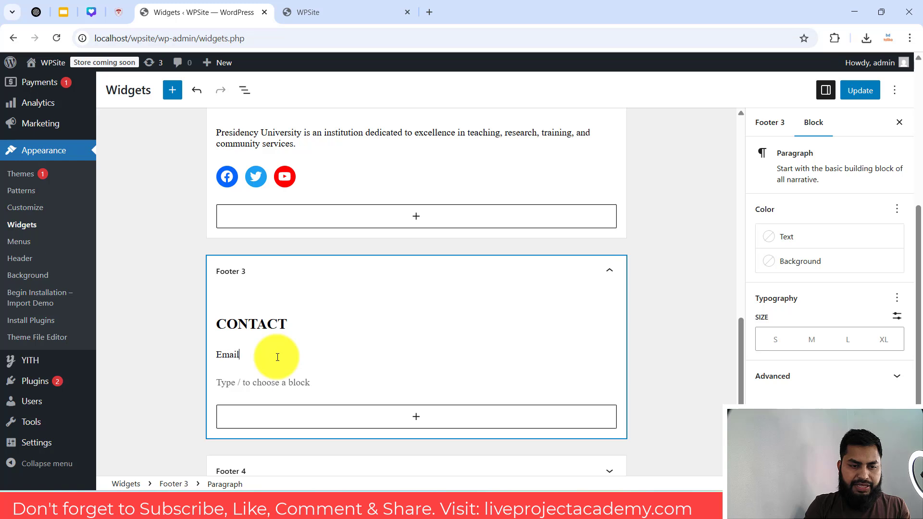
left_click(292, 385)
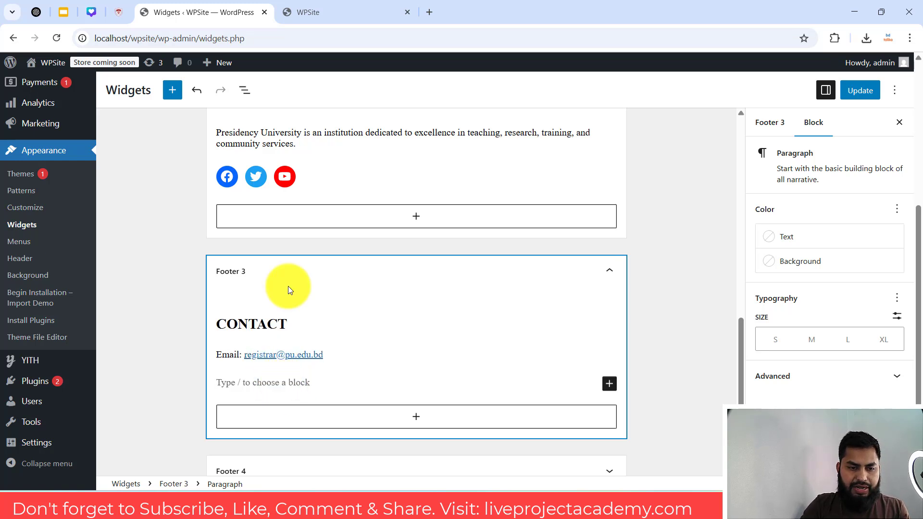
Step: Copy the controller's e-mail from the Presidency University footer into a second "Email:" paragraph in Footer 3
left_click(119, 12)
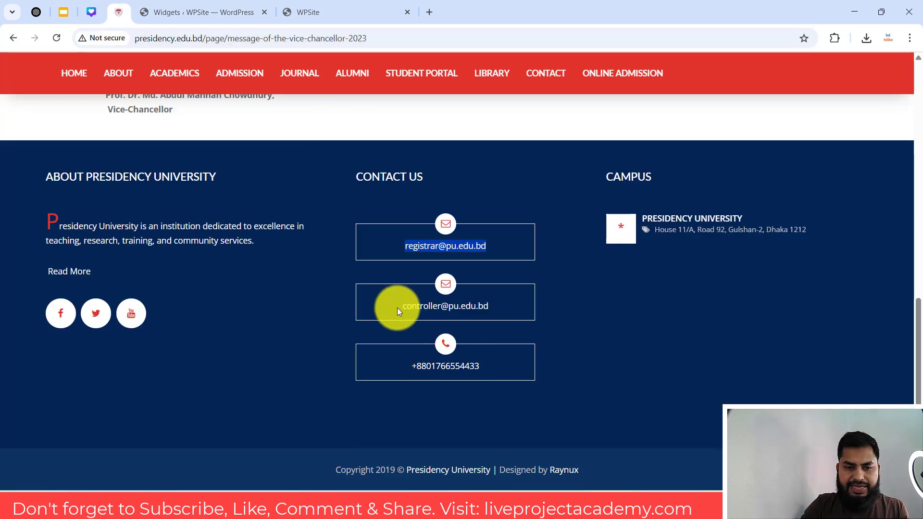
left_click_drag(397, 307, 491, 308)
key("ctrl+c")
left_click(200, 13)
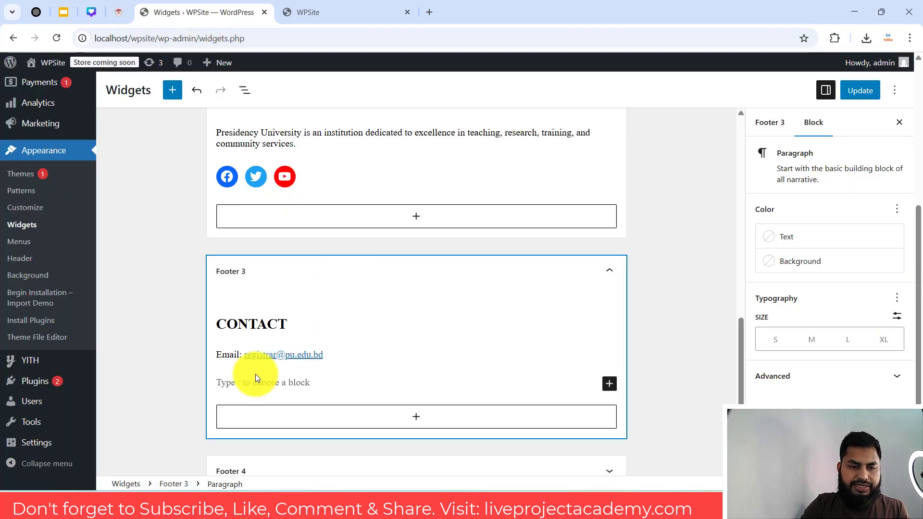
type("Email:")
key("ctrl+v")
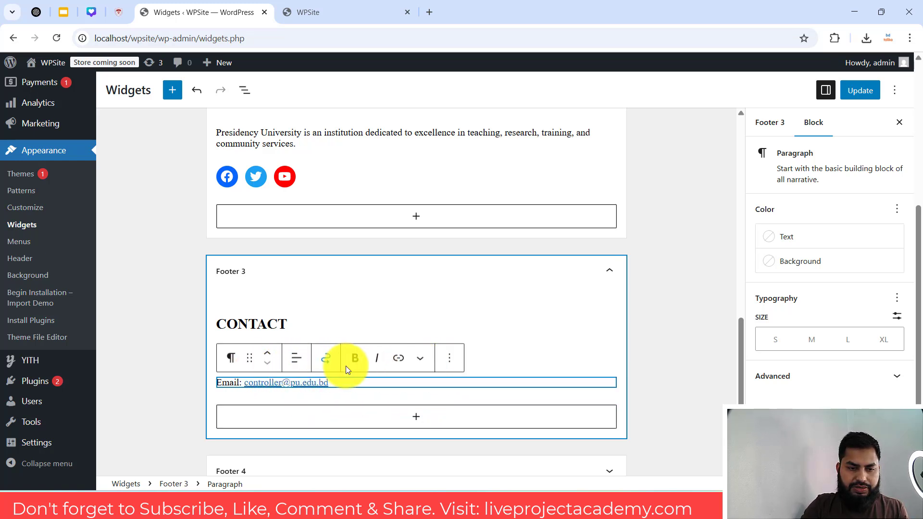
Step: Duplicate the controller's e-mail paragraph in Footer 3 and replace the copy's text with "Phone:" and the university's phone number
left_click(449, 359)
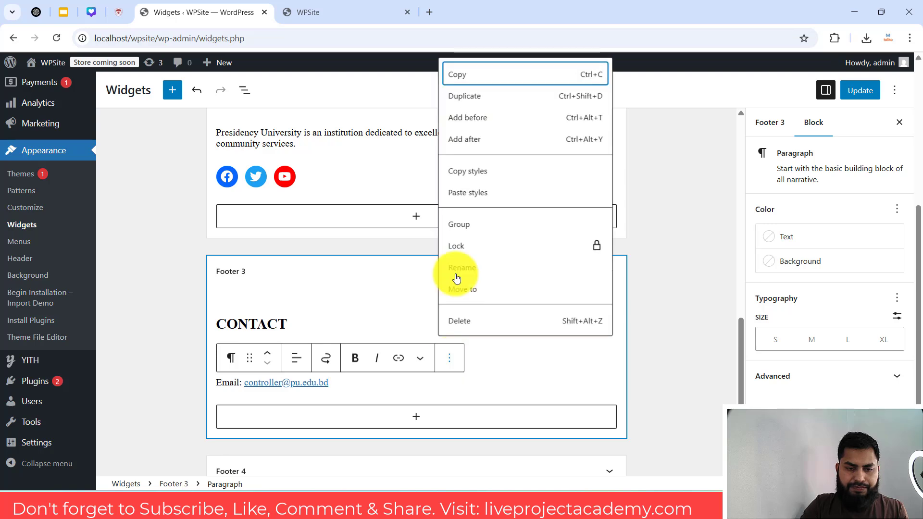
left_click(474, 96)
scroll(269, 216, "down", 2)
left_click(118, 12)
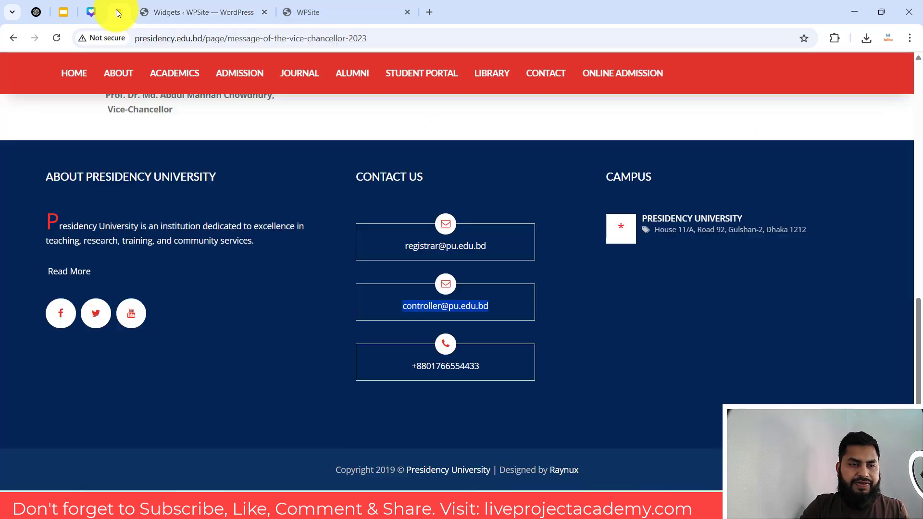
left_click(182, 11)
left_click(172, 310)
left_click(345, 312)
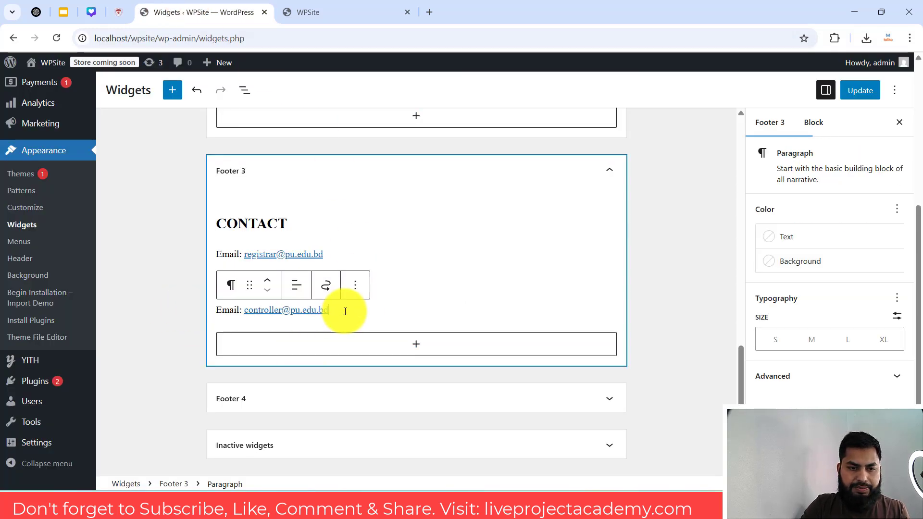
key("BackSpace")
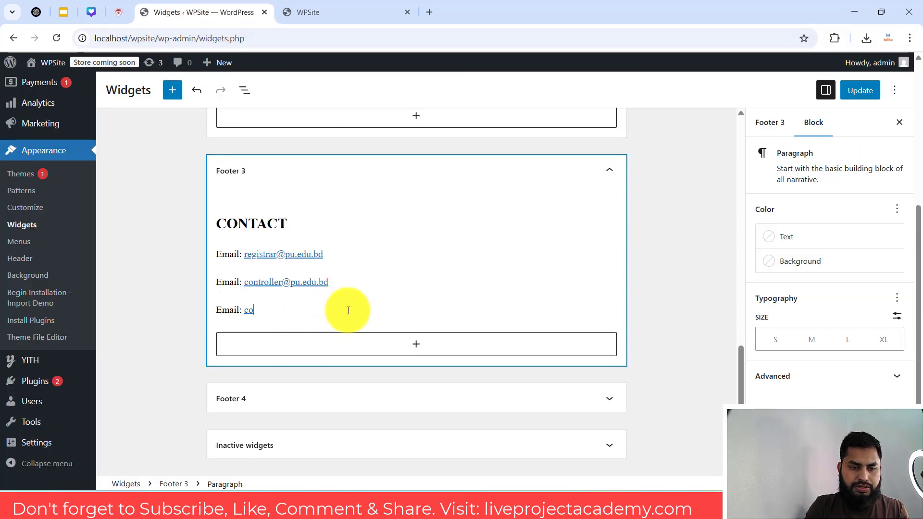
key("BackSpace")
key("BackSpace")
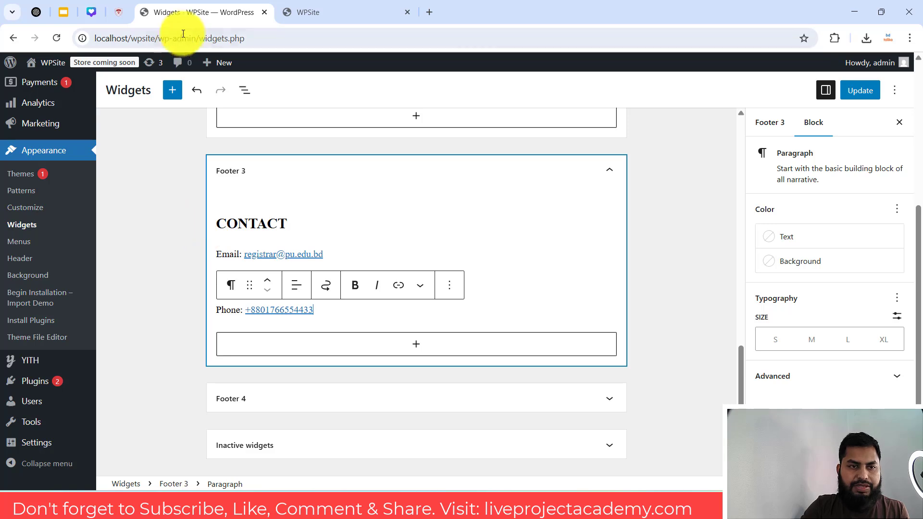
Step: Check the Campus section title in the Presidency University footer and duplicate the CONTACT heading in Footer 3
left_click(123, 16)
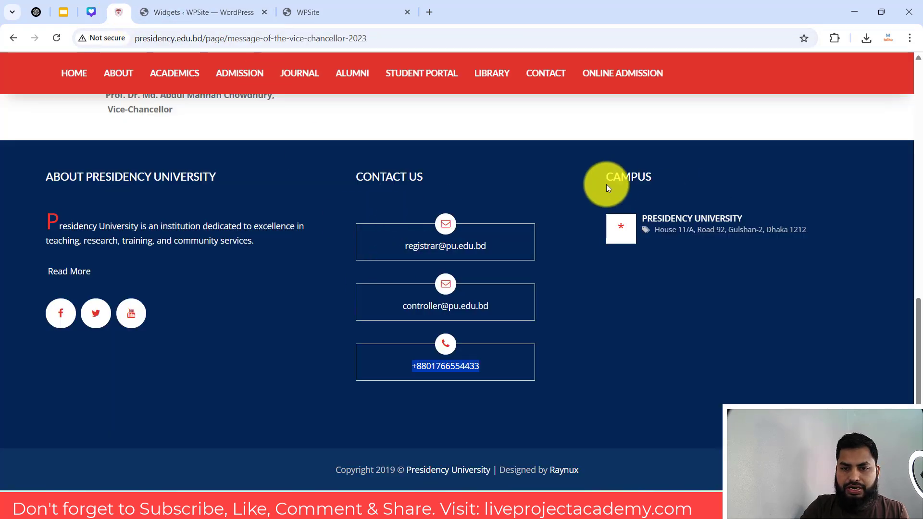
left_click(625, 178)
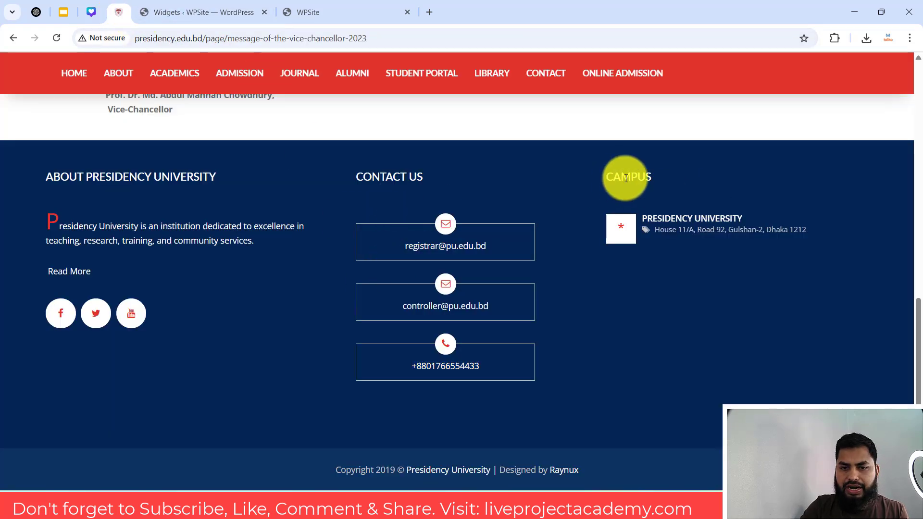
left_click(186, 12)
left_click(235, 223)
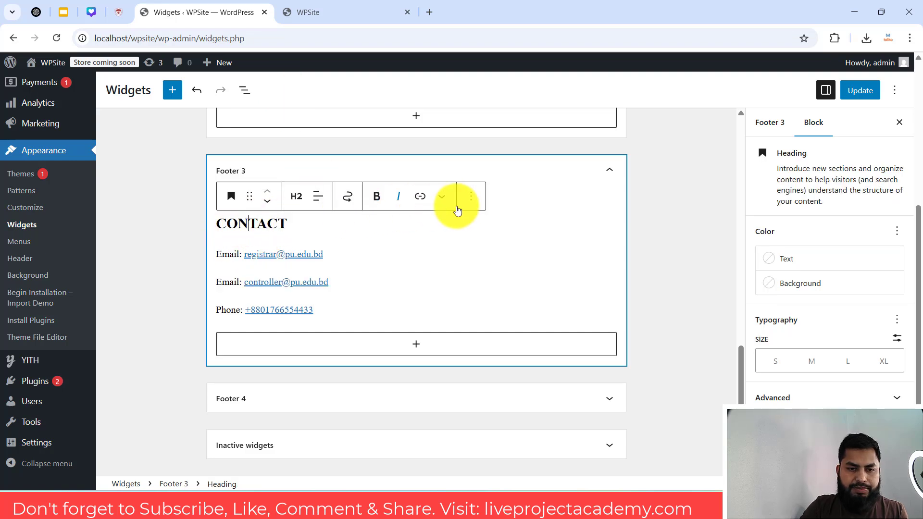
left_click(471, 196)
left_click(492, 276)
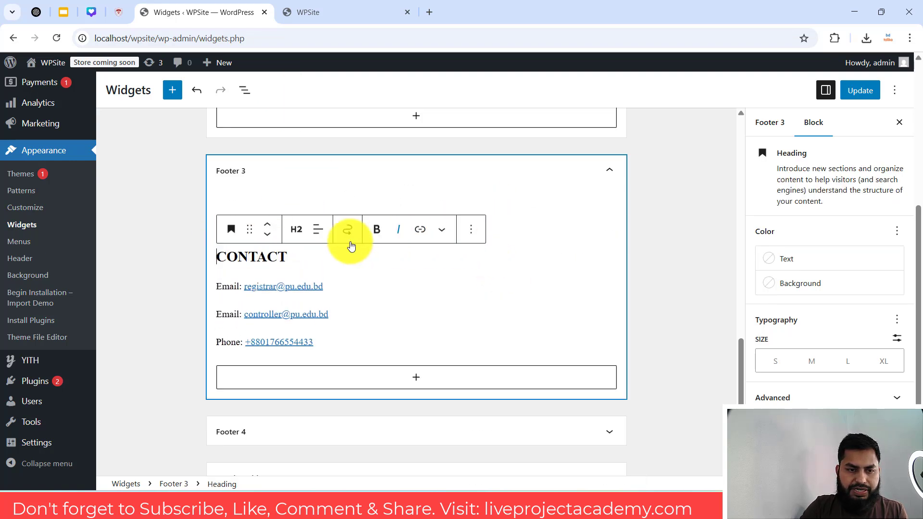
Step: Expand the Footer 4 widget area, move one CONTACT heading into it and change its text to "Campus"
scroll(248, 326, "down", 1)
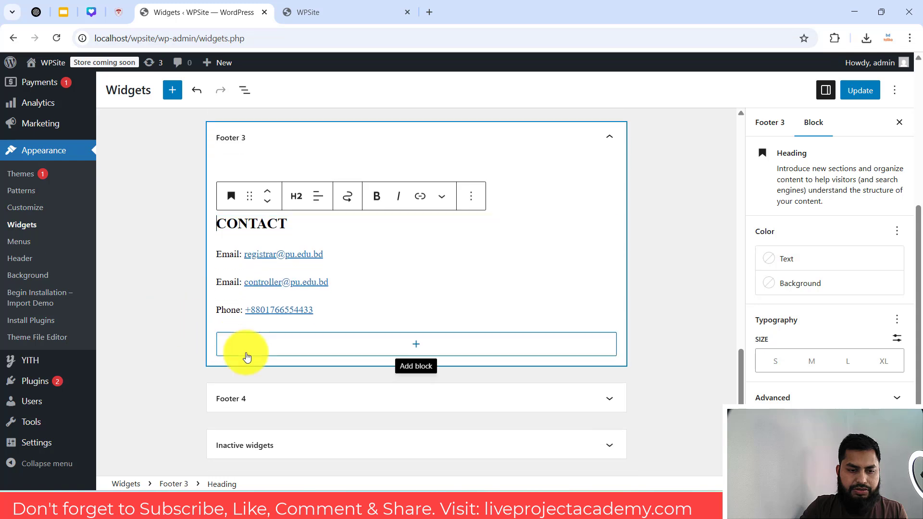
left_click(253, 400)
left_click(258, 227)
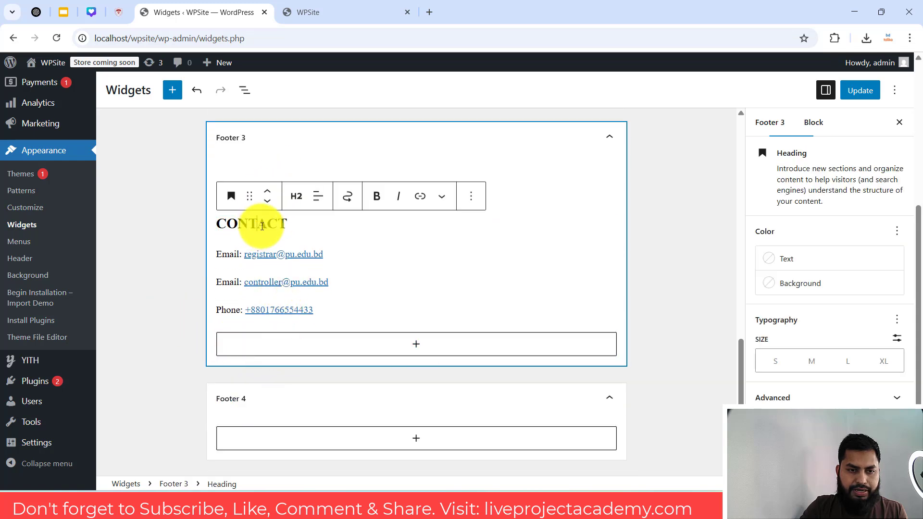
left_click_drag(249, 194, 281, 380)
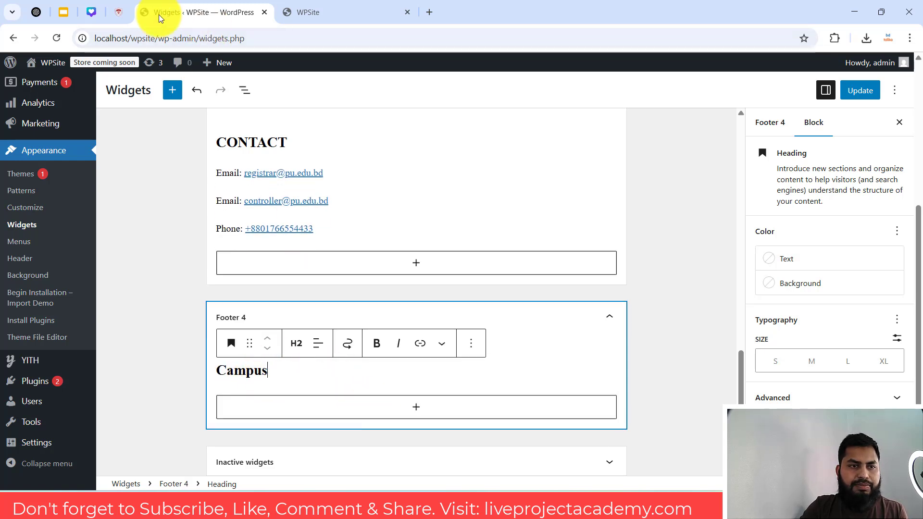
Step: Copy the campus name and postal address from the Presidency University footer into Footer 4 below the Campus heading, preceded by "Address:"
left_click(118, 9)
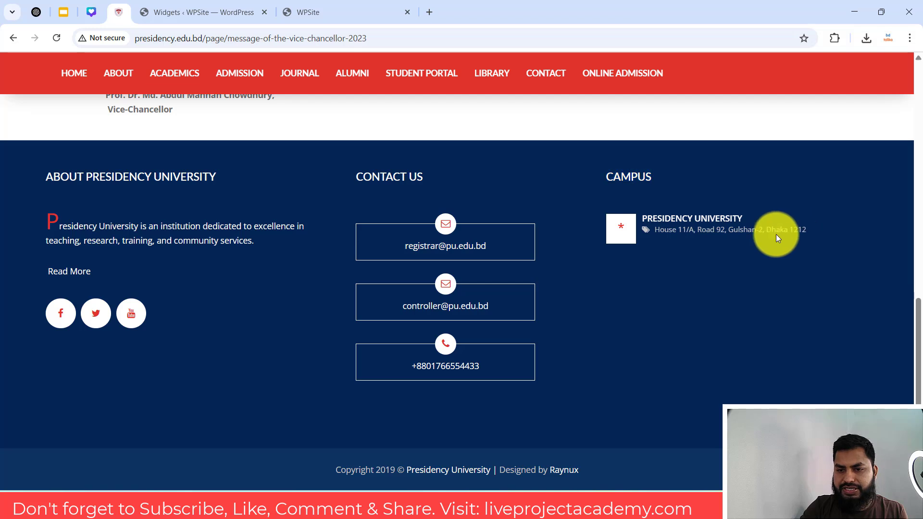
left_click_drag(776, 237, 629, 212)
left_click(191, 5)
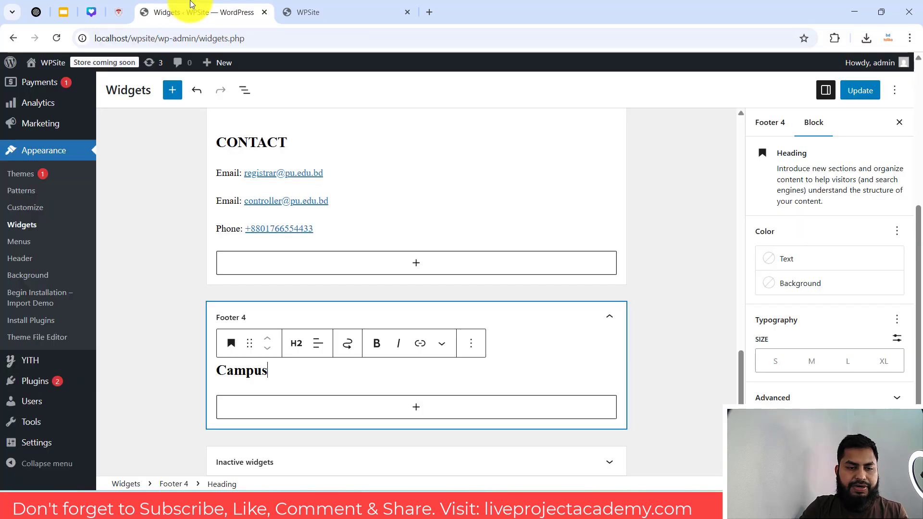
left_click(288, 407)
left_click(328, 293)
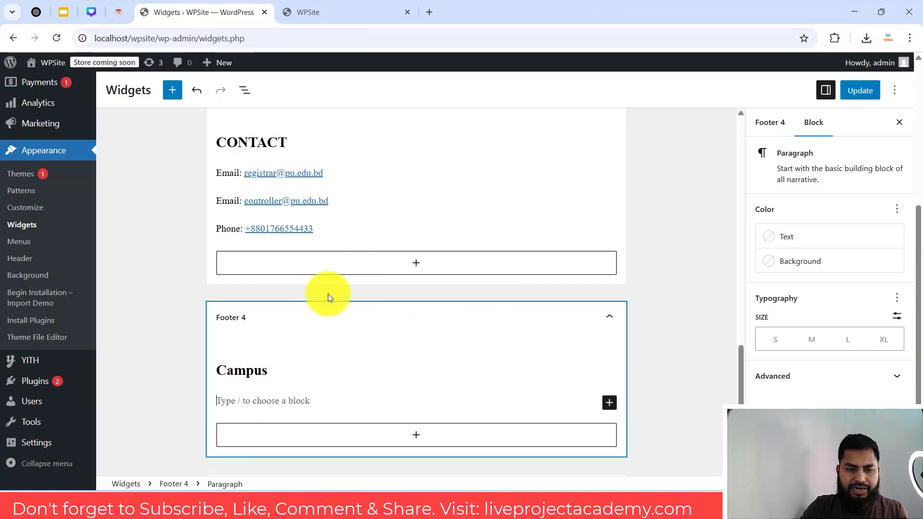
type("Addres")
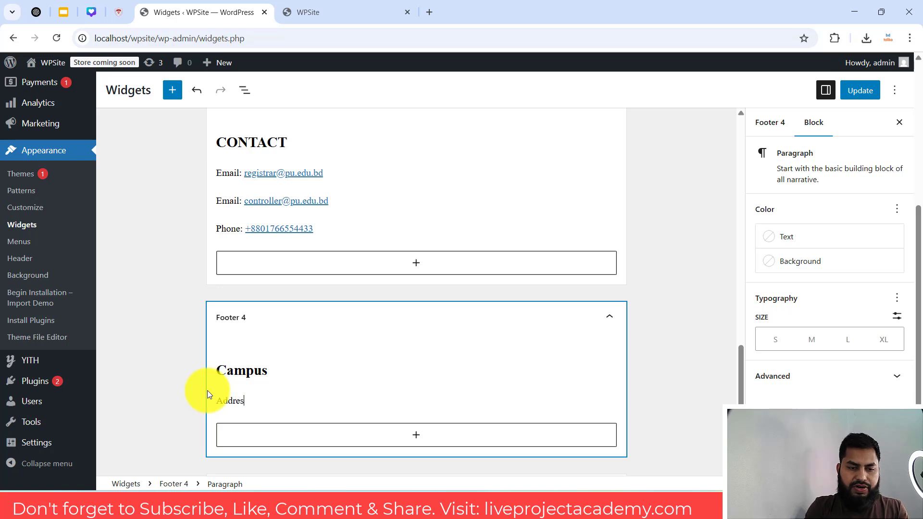
type("s:")
type("Presidency University House 11/A, Road 92, Gulshan-2, Dhaka 1212")
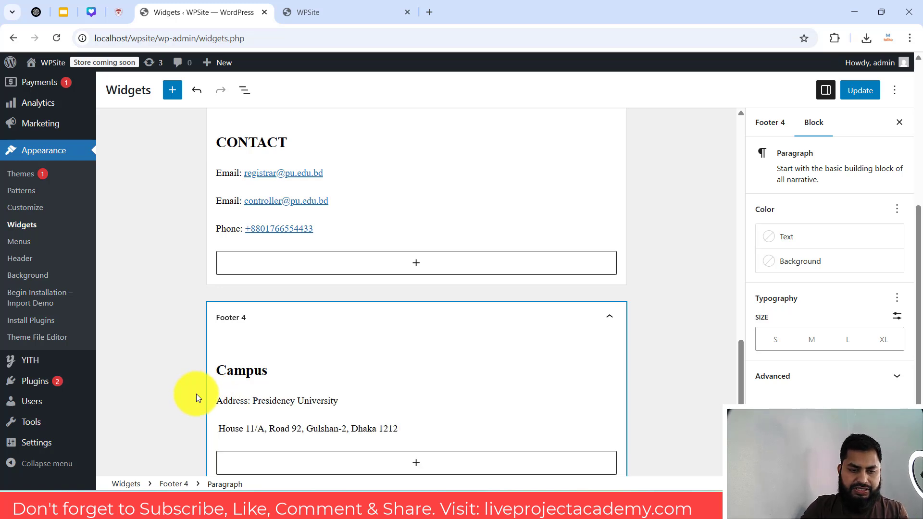
Step: Put "Presidency University" in its own paragraph below "Address:" and remove the leading space from the street address line in Footer 4
left_click(305, 372)
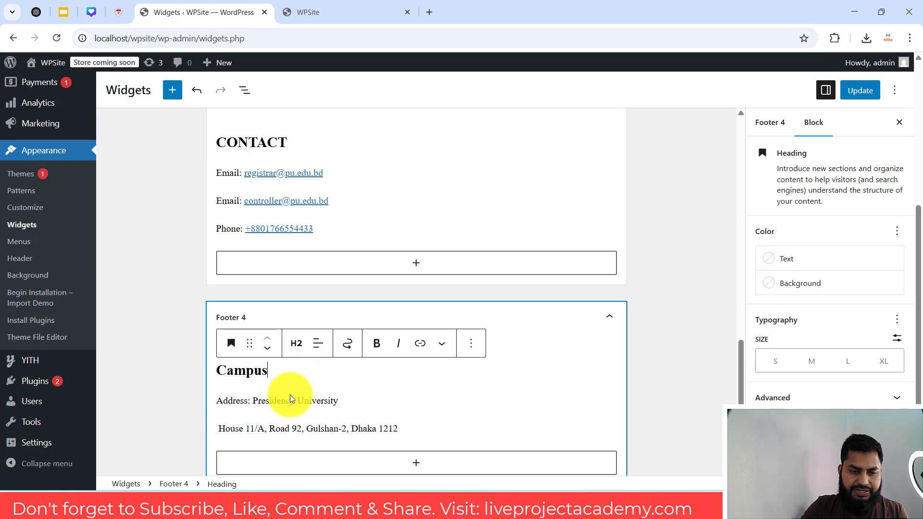
left_click(255, 400)
key("Return")
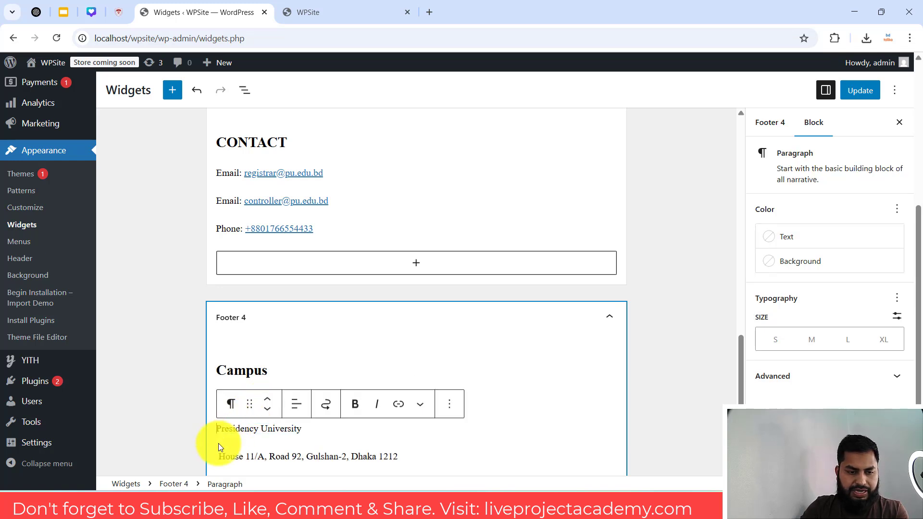
left_click(219, 456)
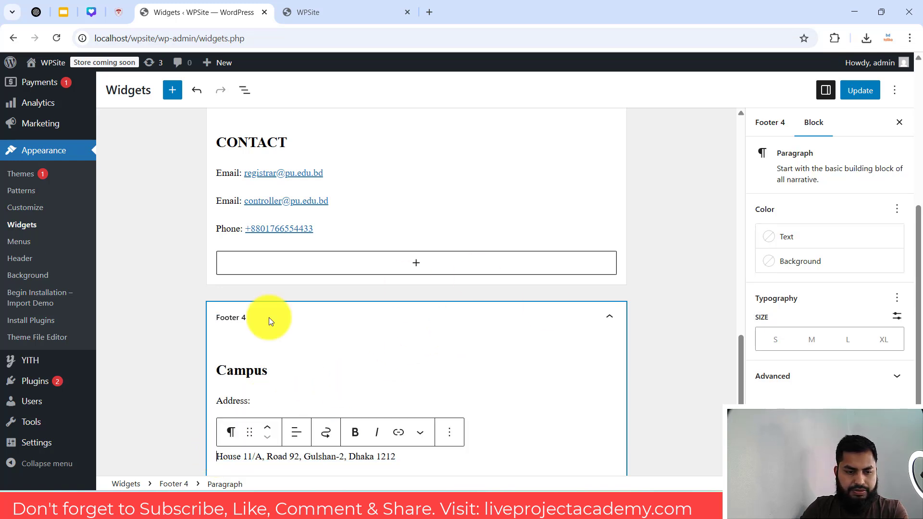
left_click(145, 369)
scroll(373, 404, "down", 2)
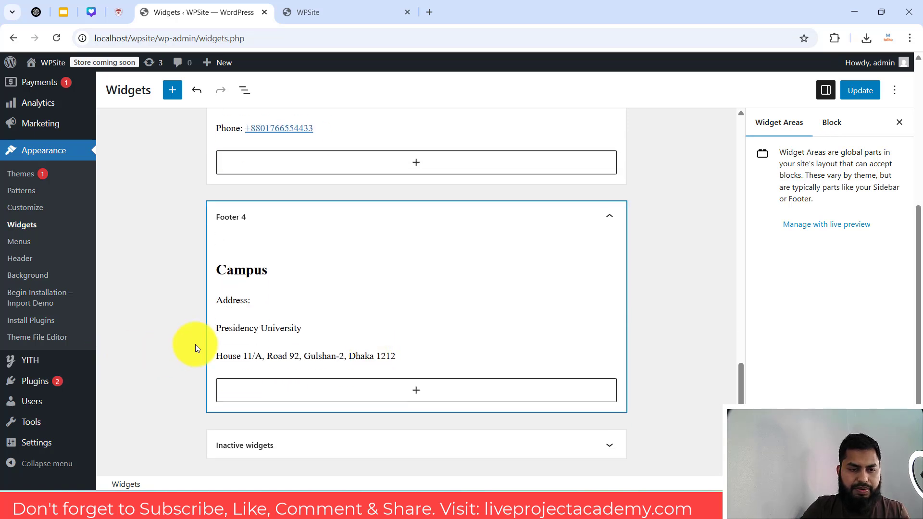
Step: Make the "Presidency University" paragraph in Footer 4 bold and italic
triple_click(264, 331)
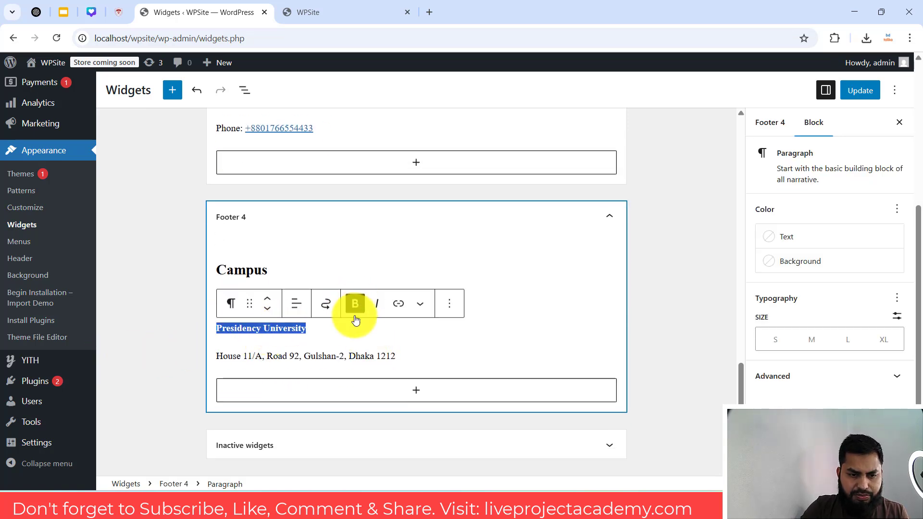
triple_click(280, 357)
left_click(193, 336)
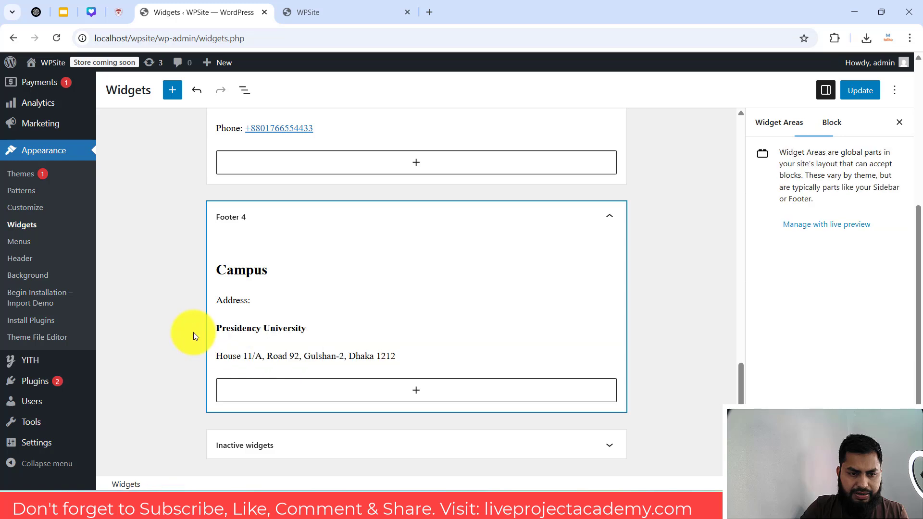
triple_click(275, 331)
left_click(377, 303)
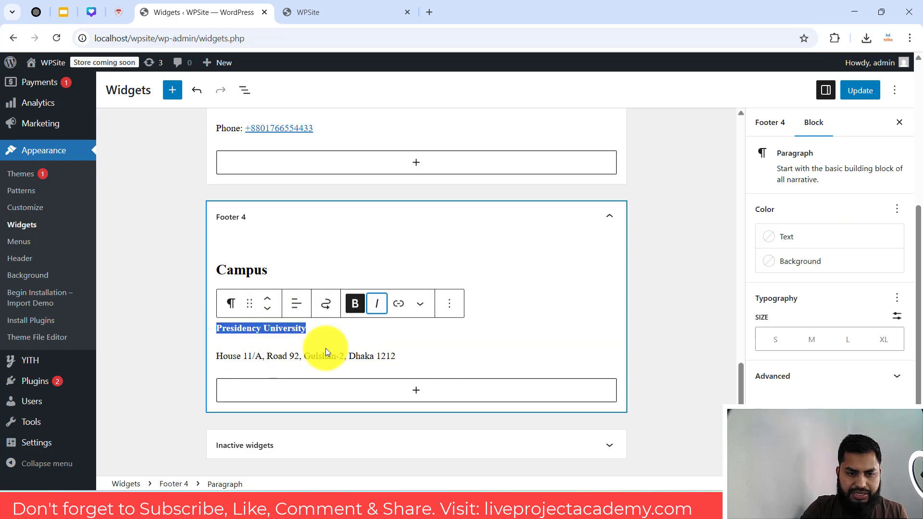
left_click(325, 348)
left_click(177, 312)
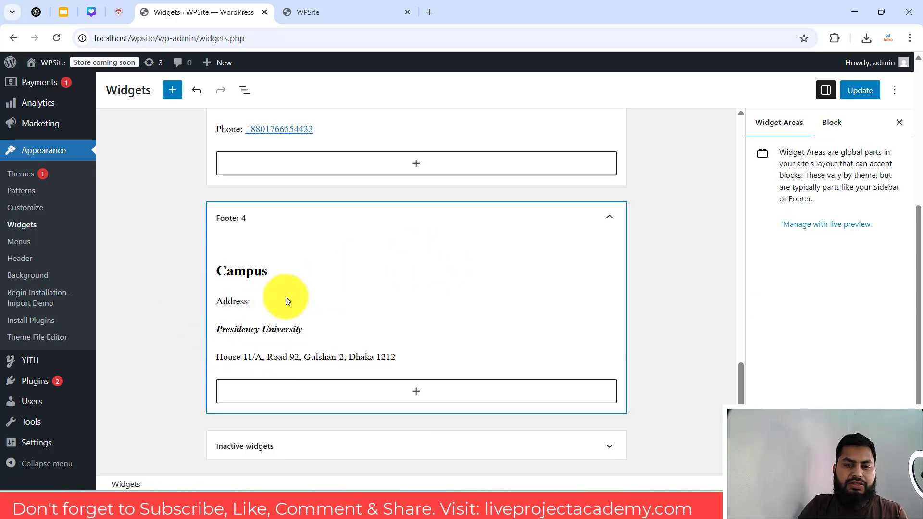
Step: Review the filled footer widget areas and save the widget changes
scroll(289, 308, "up", 15)
scroll(329, 337, "down", 15)
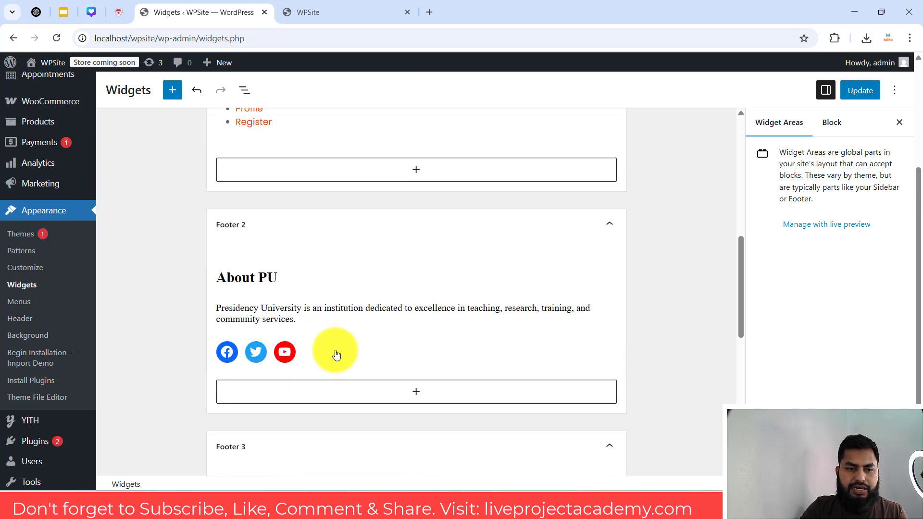
left_click(857, 95)
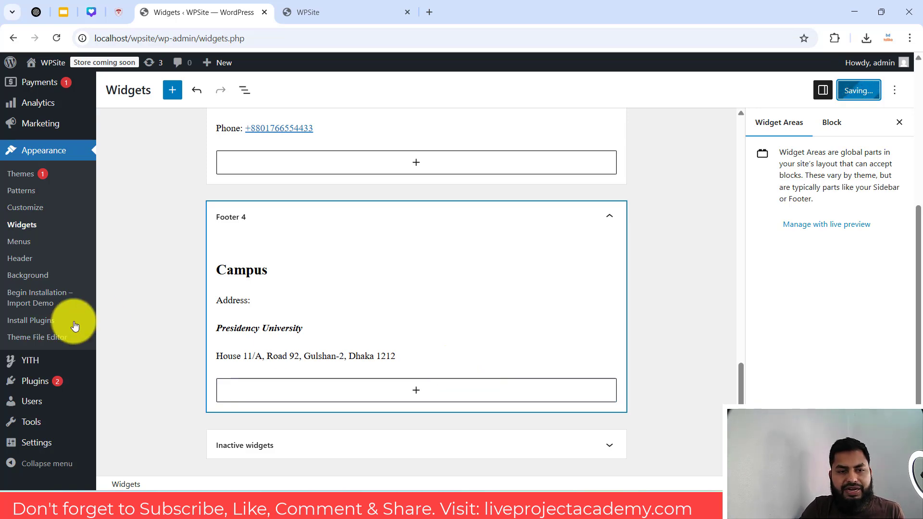
scroll(309, 329, "up", 8)
scroll(318, 344, "down", 5)
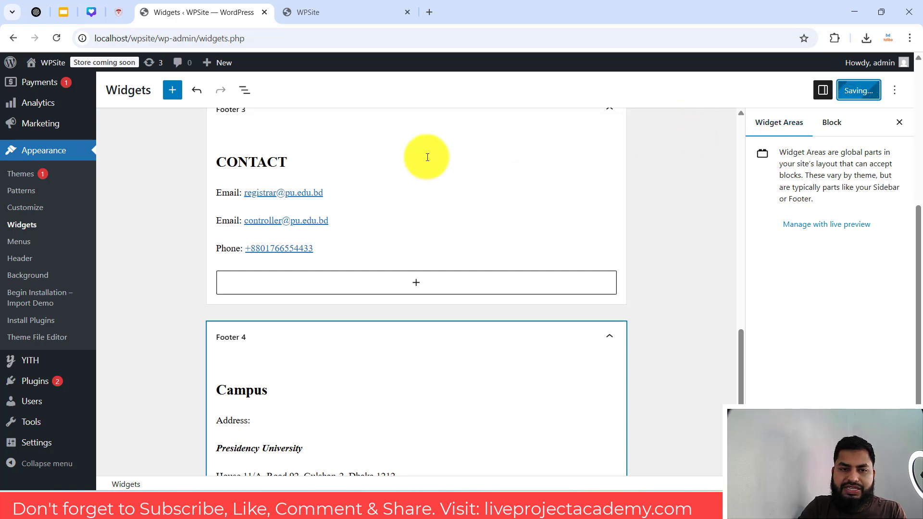
scroll(524, 322, "down", 3)
Step: Reload the WPSite home page and check how its footer columns are displayed
left_click(335, 6)
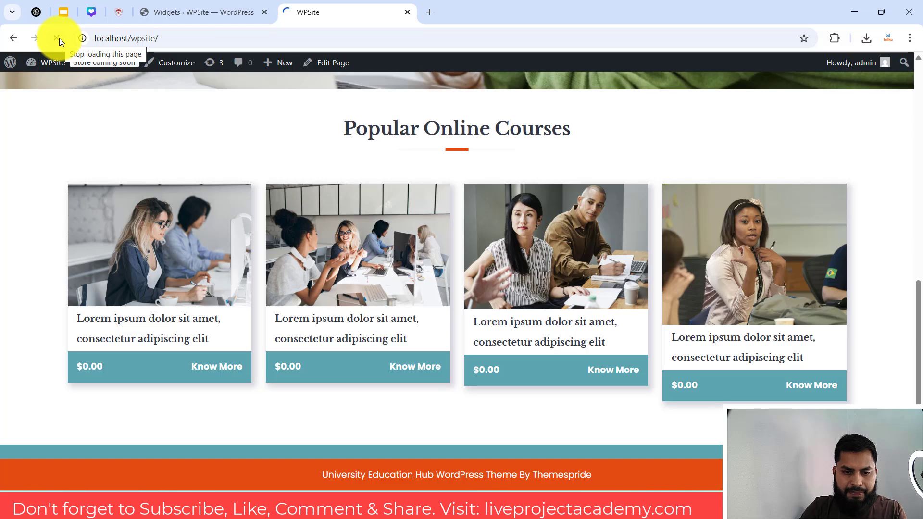
scroll(433, 284, "down", 2)
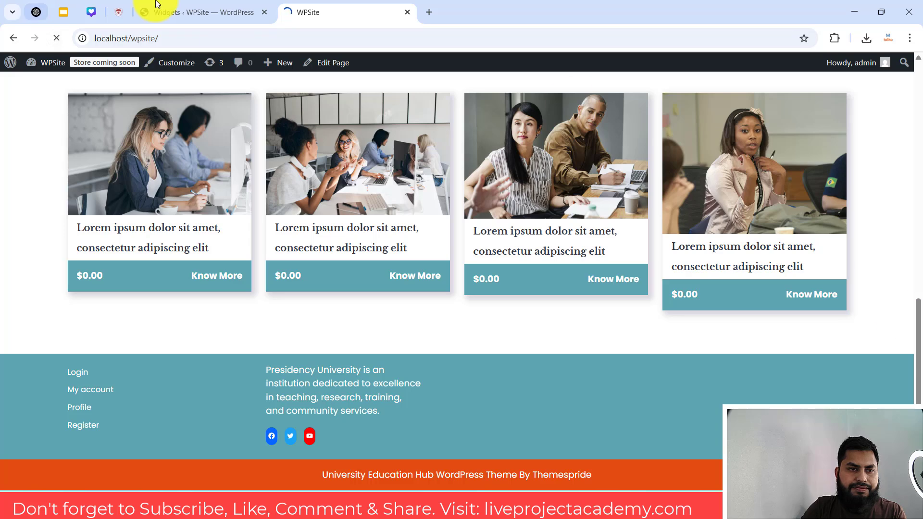
left_click(237, 6)
left_click(288, 7)
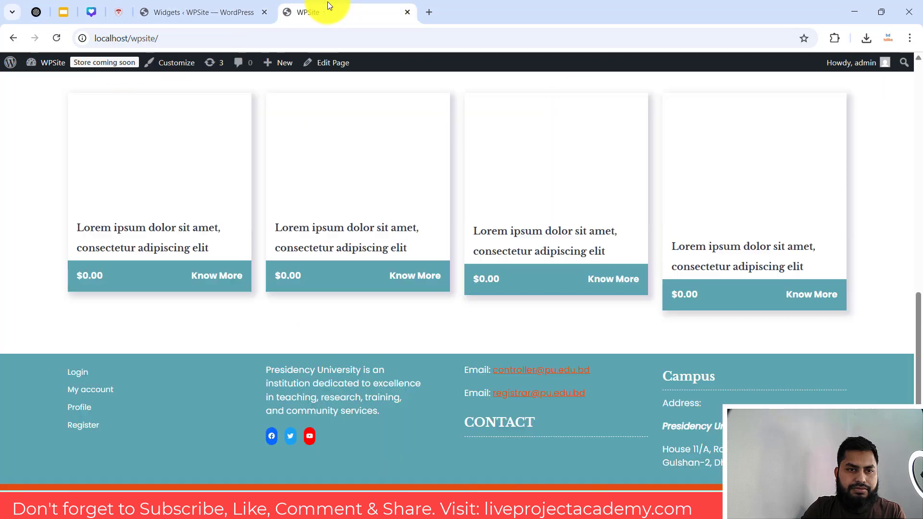
scroll(818, 279, "down", 1)
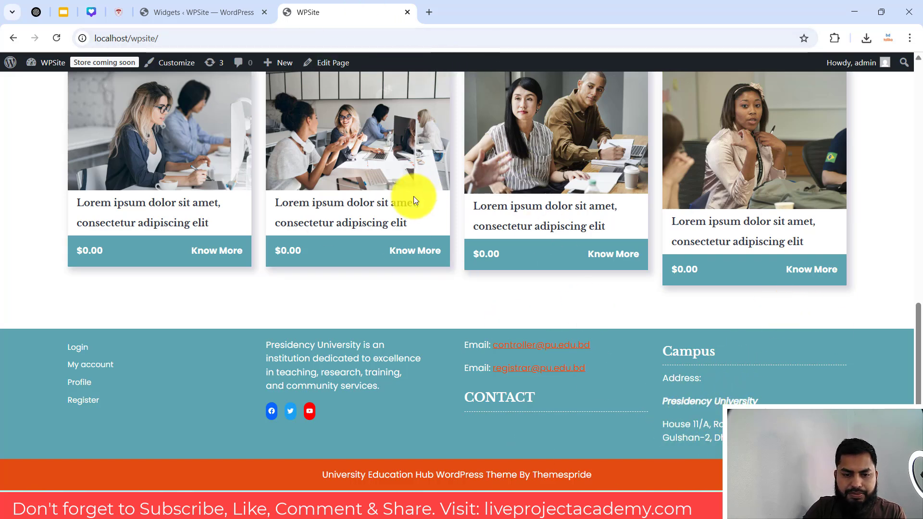
Step: Inspect the CONTACT heading and its order among the Footer 3 blocks in the widget editor
left_click(232, 13)
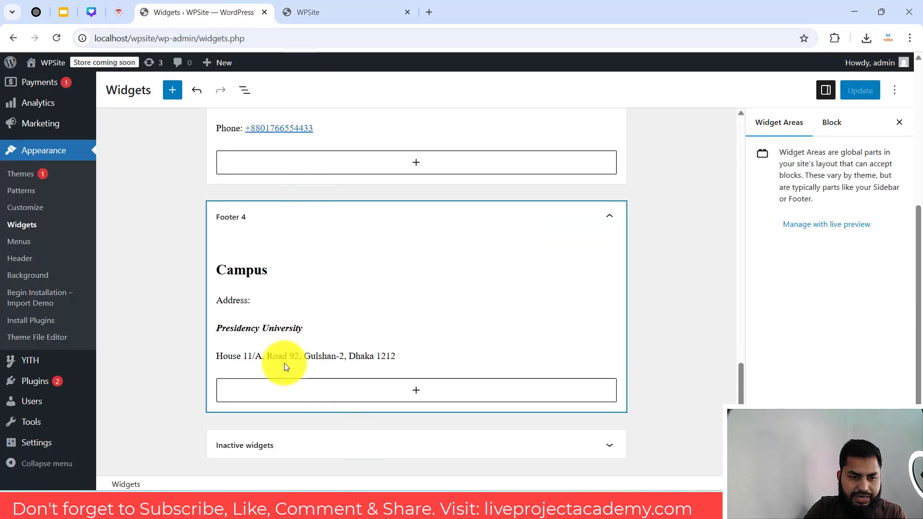
scroll(284, 367, "up", 4)
left_click(272, 222)
left_click(272, 221)
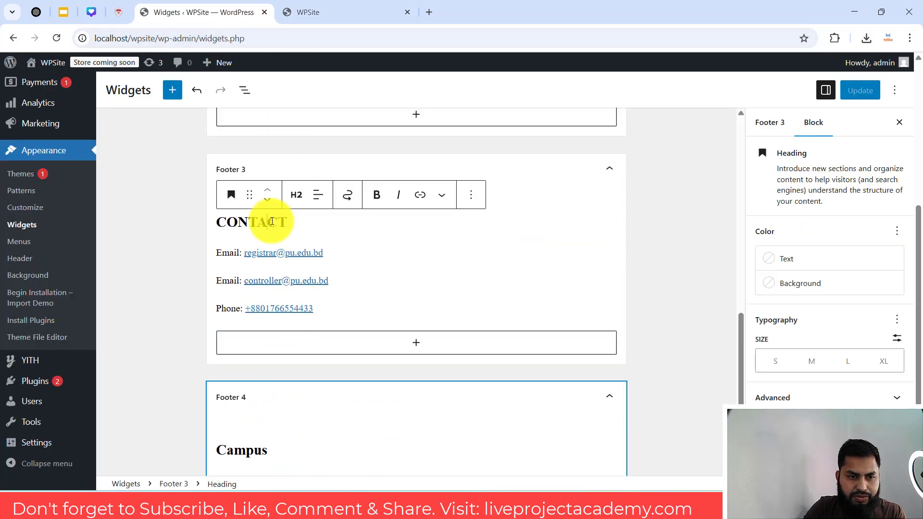
Step: Open the home page localhost/wpsite/ in a new incognito window and bring its footer into view
left_click(303, 12)
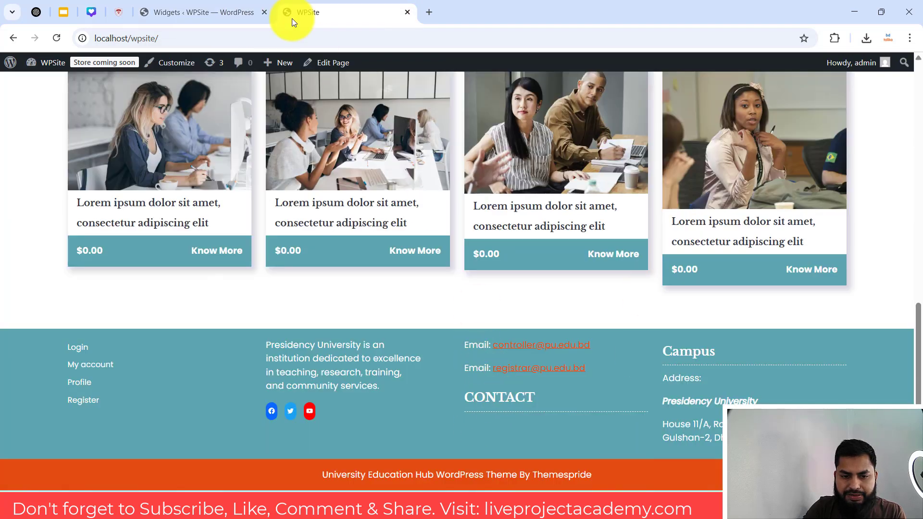
left_click(182, 39)
key("ctrl+c")
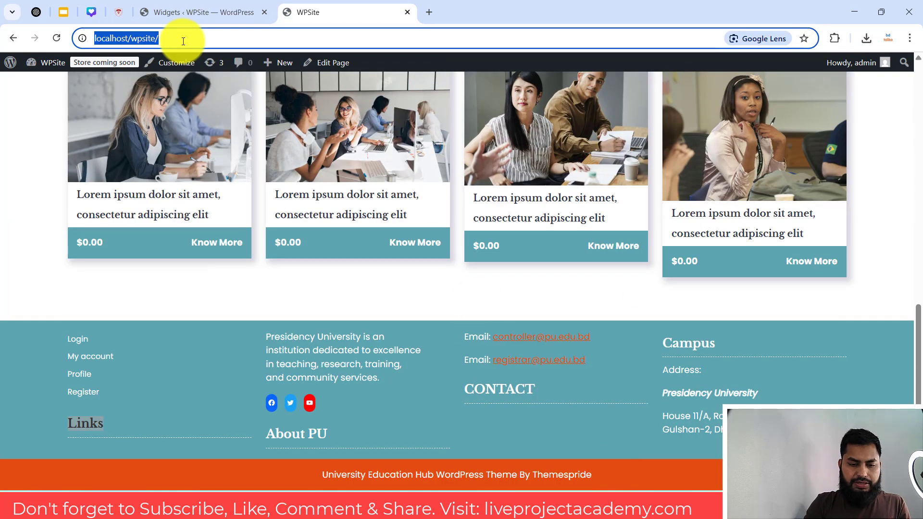
key("ctrl+shift+n")
key("ctrl+v")
key("Return")
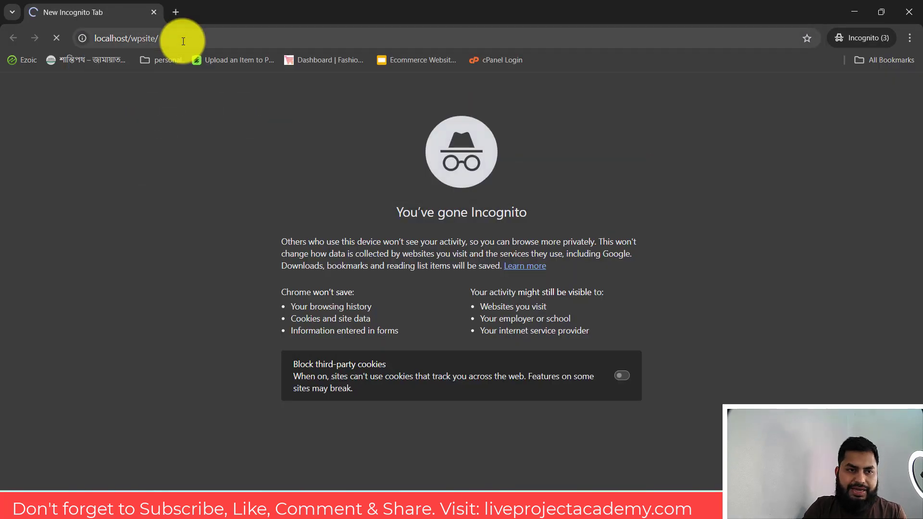
scroll(521, 368, "down", 15)
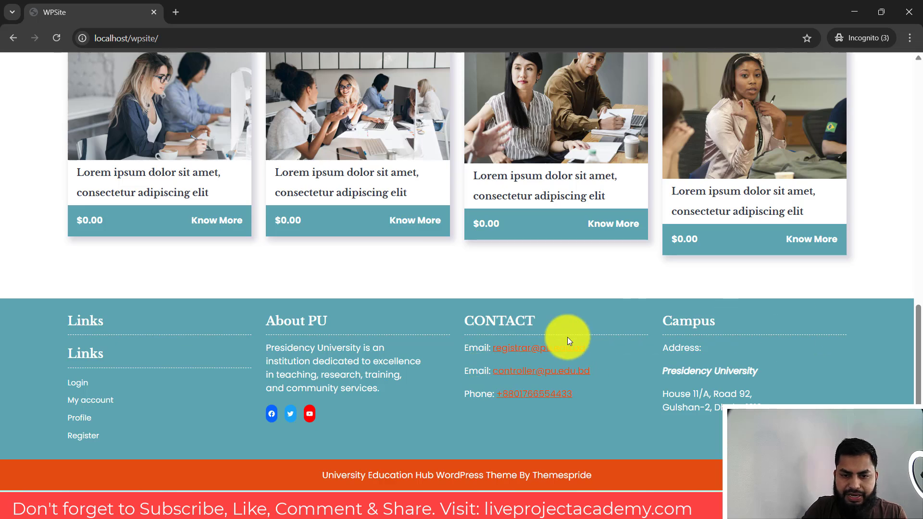
Step: Check the Campus, CONTACT and About PU columns of the footer as a logged-out visitor
left_click_drag(659, 320, 713, 369)
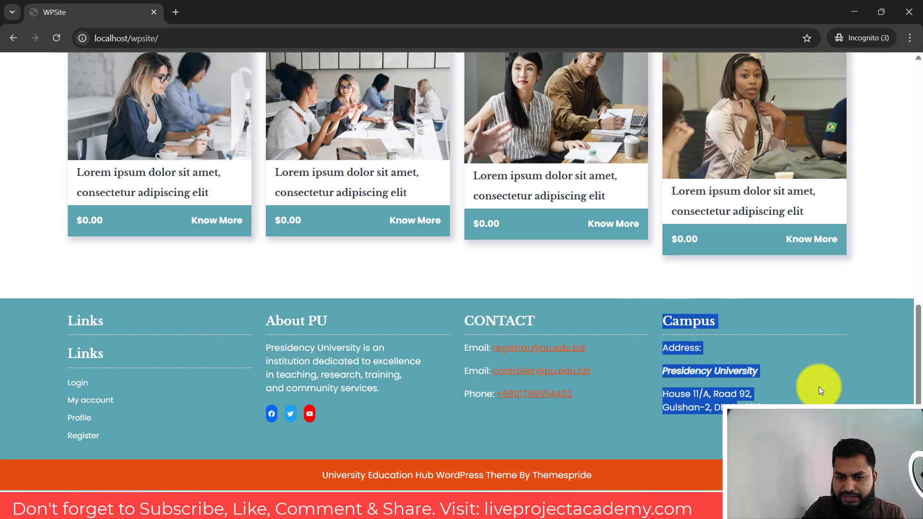
left_click(827, 374)
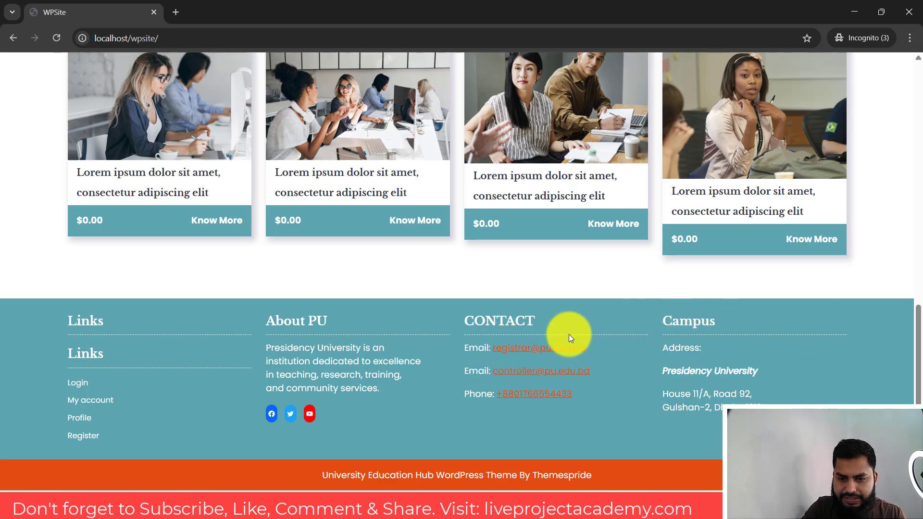
left_click_drag(462, 319, 460, 410)
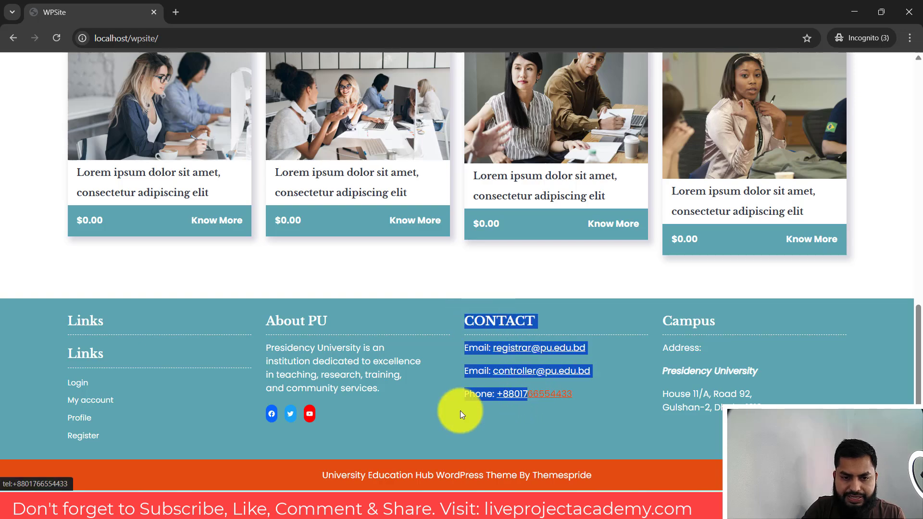
left_click_drag(292, 321, 110, 383)
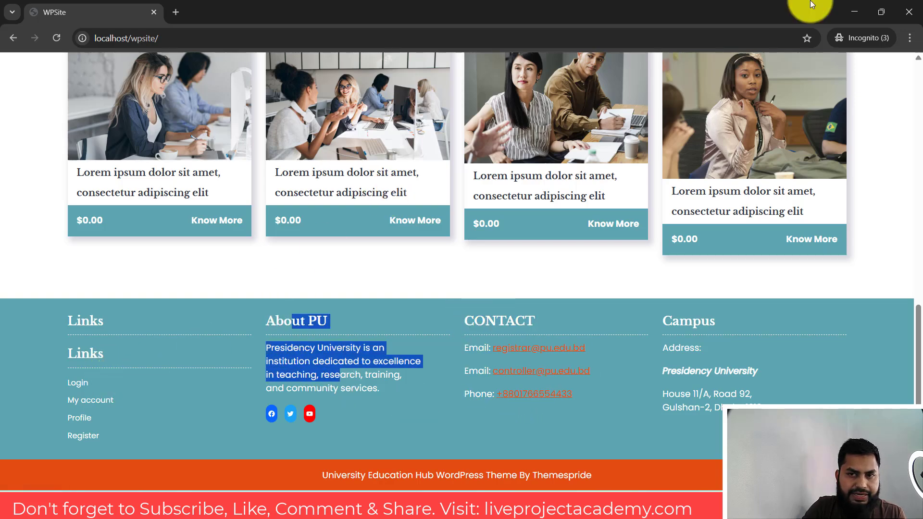
Step: Back in the widget editor, clear the "Links" title of Footer 1's Navigation Menu widget and save the widgets
left_click(854, 11)
left_click(207, 16)
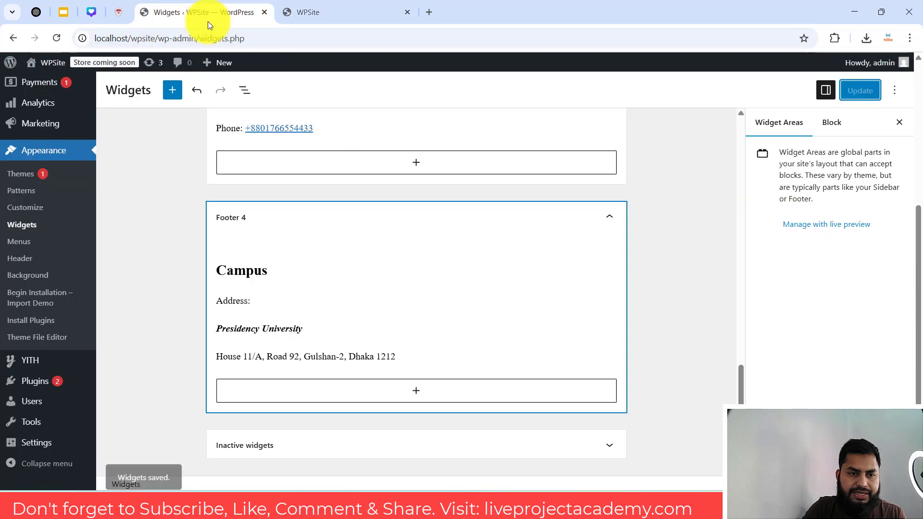
scroll(250, 334, "up", 10)
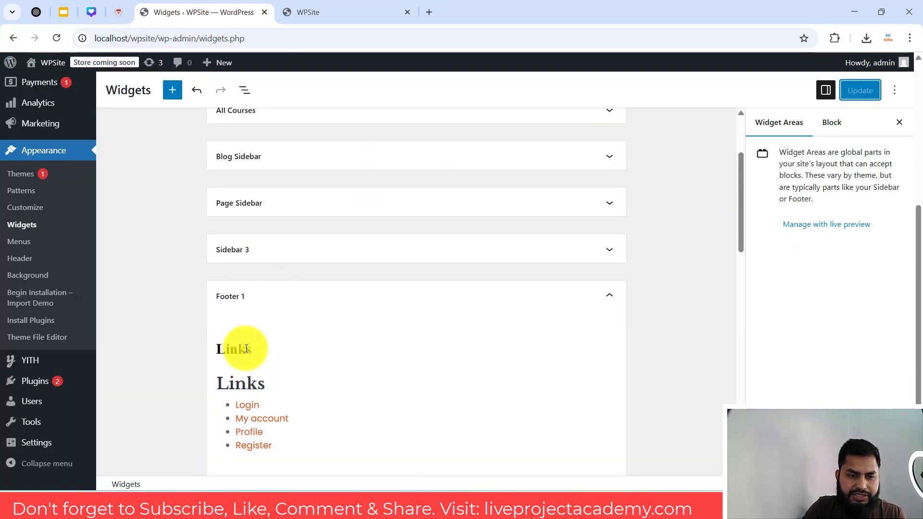
scroll(334, 355, "down", 3)
left_click(247, 259)
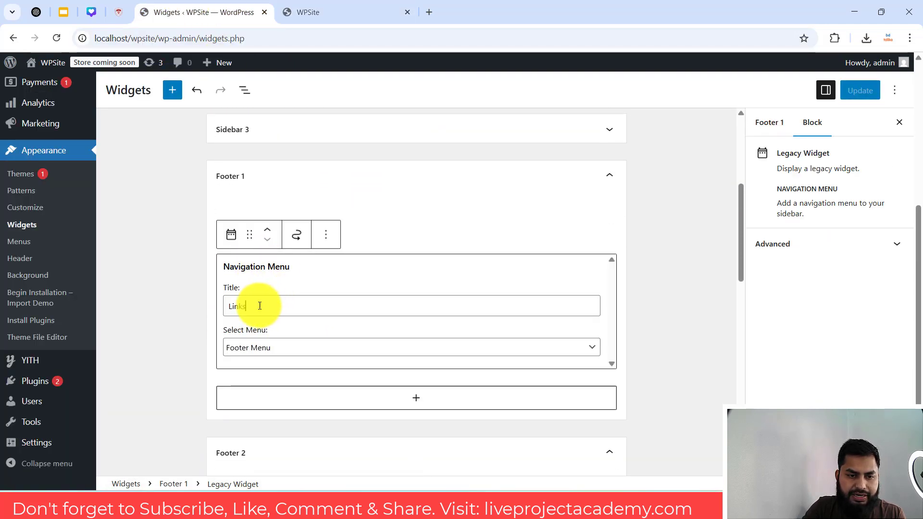
left_click_drag(259, 306, 196, 313)
left_click(229, 305)
left_click(185, 282)
scroll(185, 282, "up", 3)
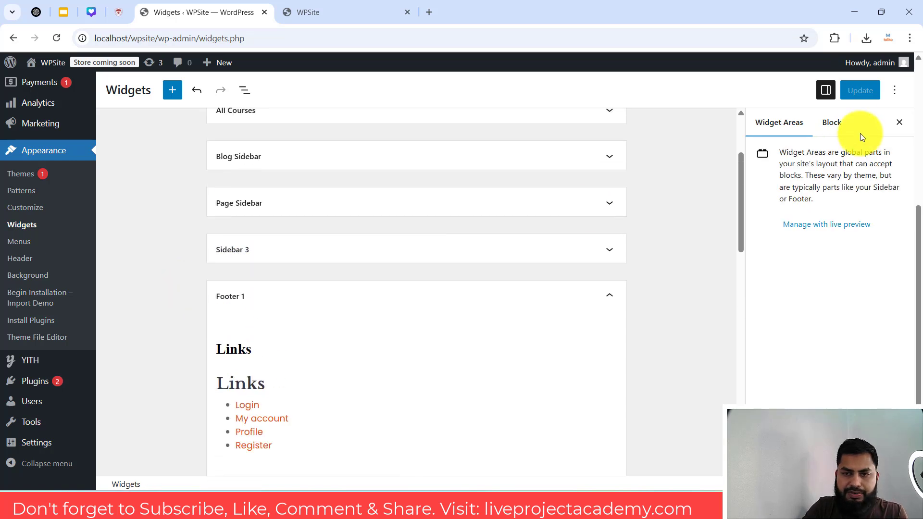
left_click(857, 91)
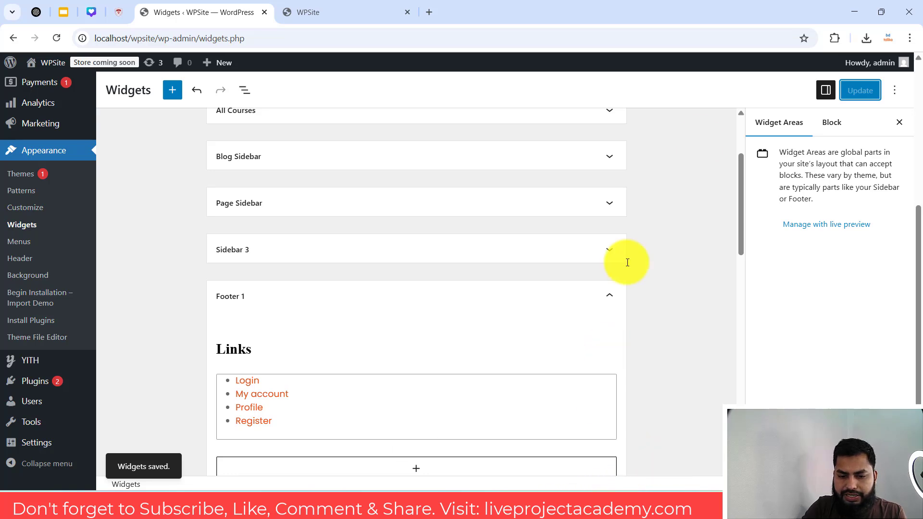
Step: Reload the incognito home page and review the Links, About PU, CONTACT and Campus footer columns
mouse_move(582, 509)
left_click(718, 406)
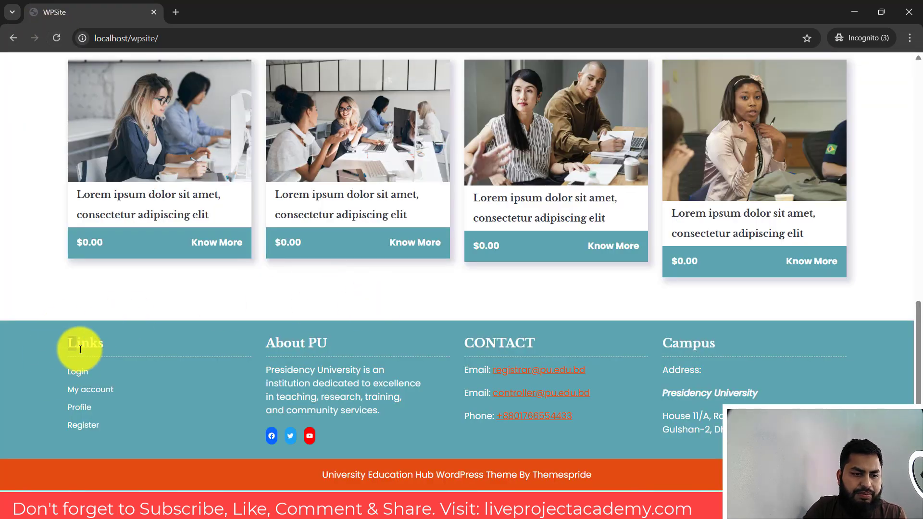
left_click_drag(80, 350, 52, 367)
left_click(26, 335)
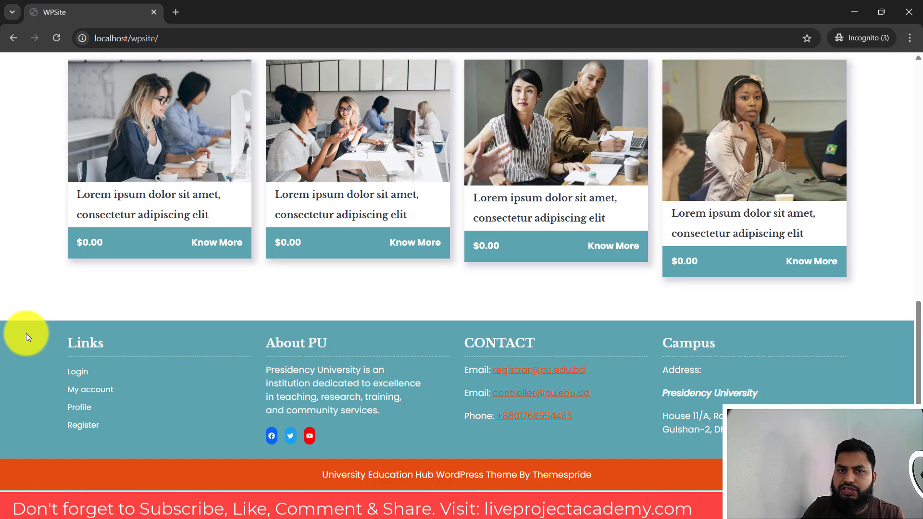
left_click_drag(49, 335, 184, 344)
left_click_drag(274, 339, 361, 400)
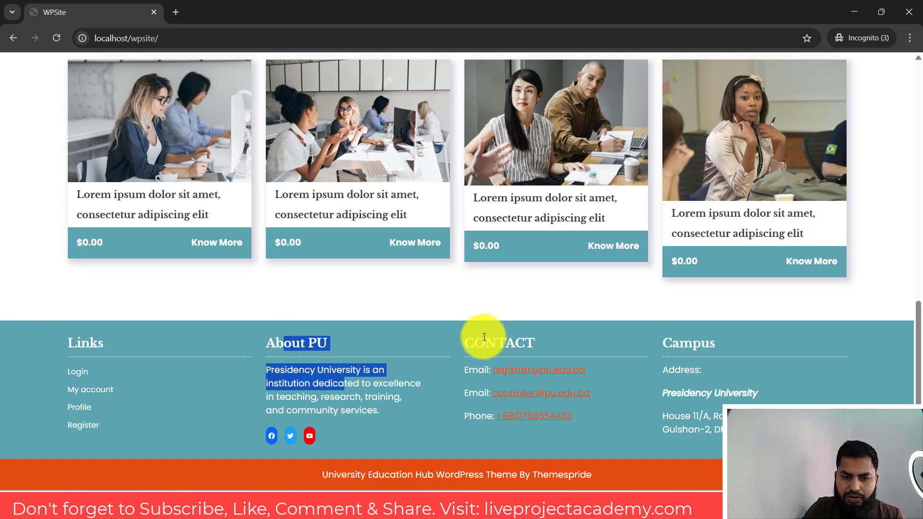
left_click_drag(485, 343, 575, 417)
left_click_drag(711, 344, 726, 416)
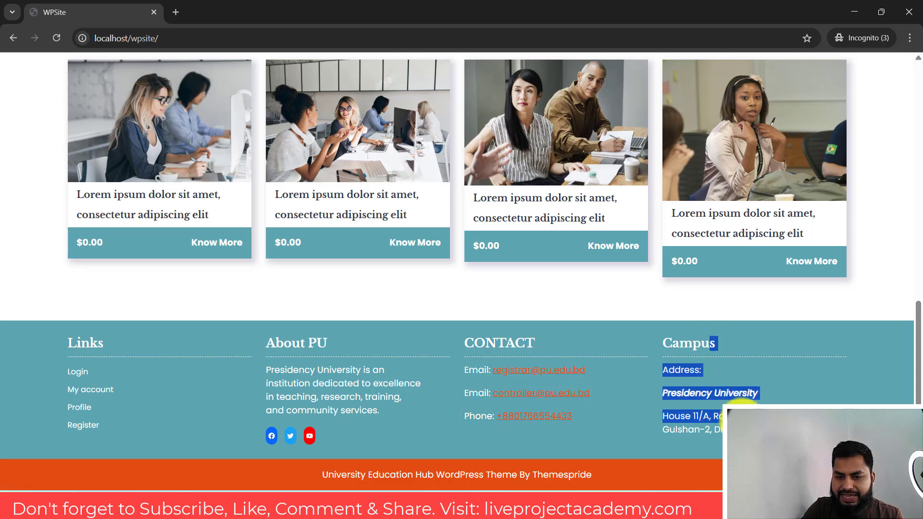
left_click(843, 388)
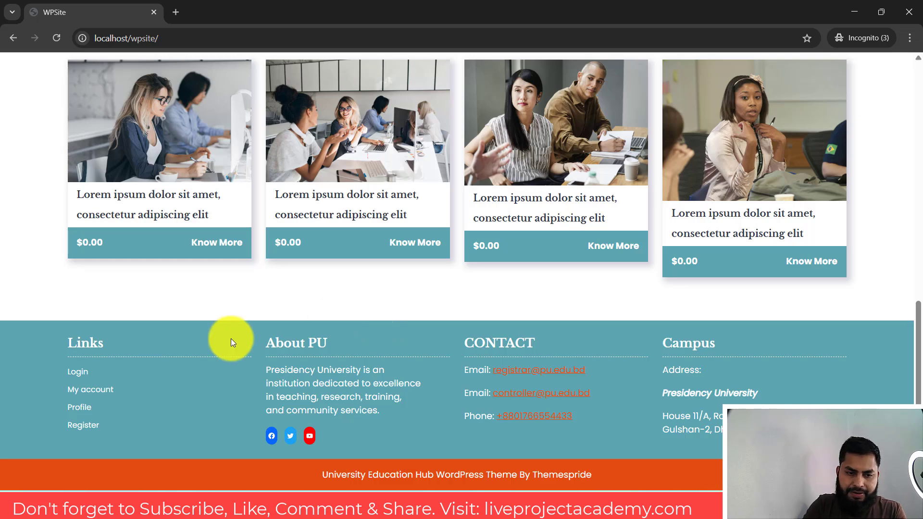
Step: Open the Vision, Mission & Core Values page under About Us and review its content and footer
scroll(367, 363, "up", 15)
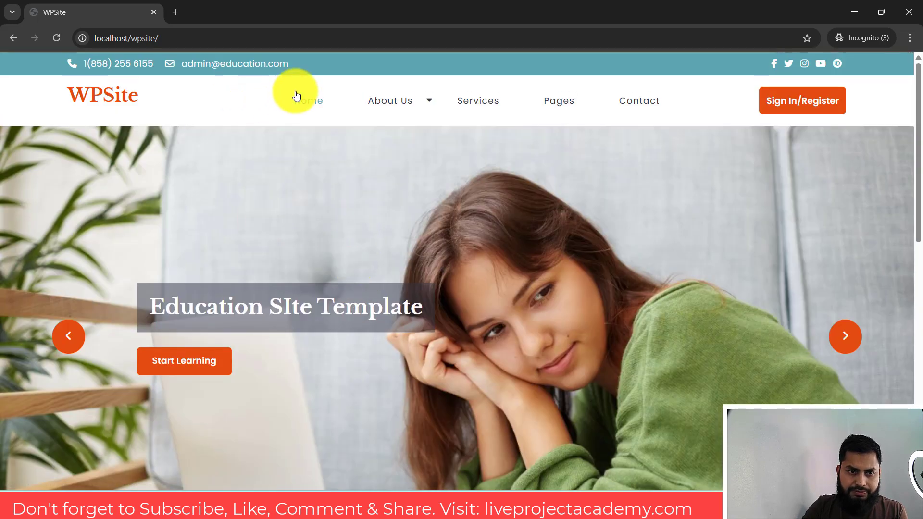
mouse_move(412, 128)
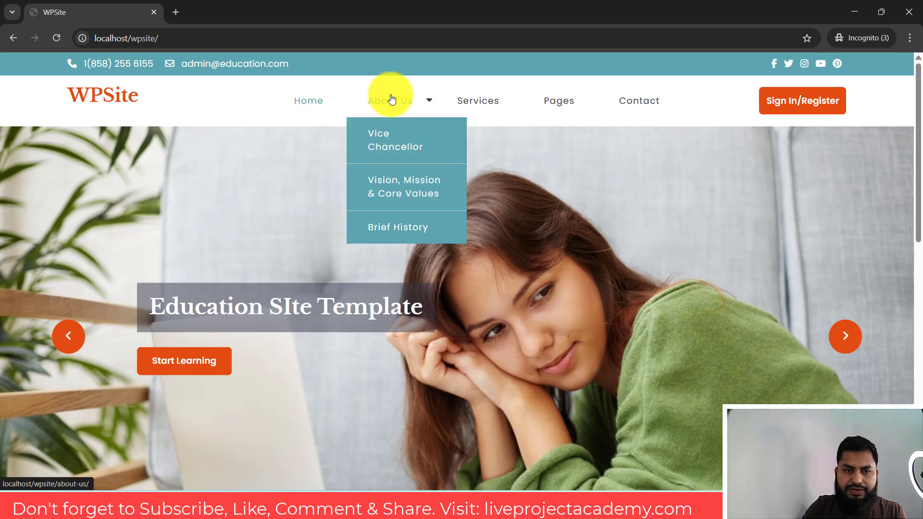
left_click(404, 194)
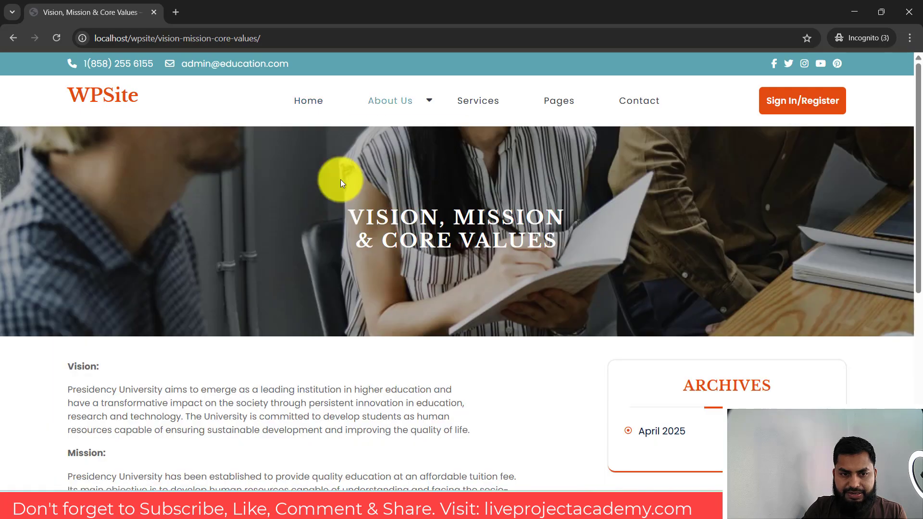
scroll(340, 181, "down", 7)
scroll(404, 247, "up", 10)
scroll(495, 230, "down", 10)
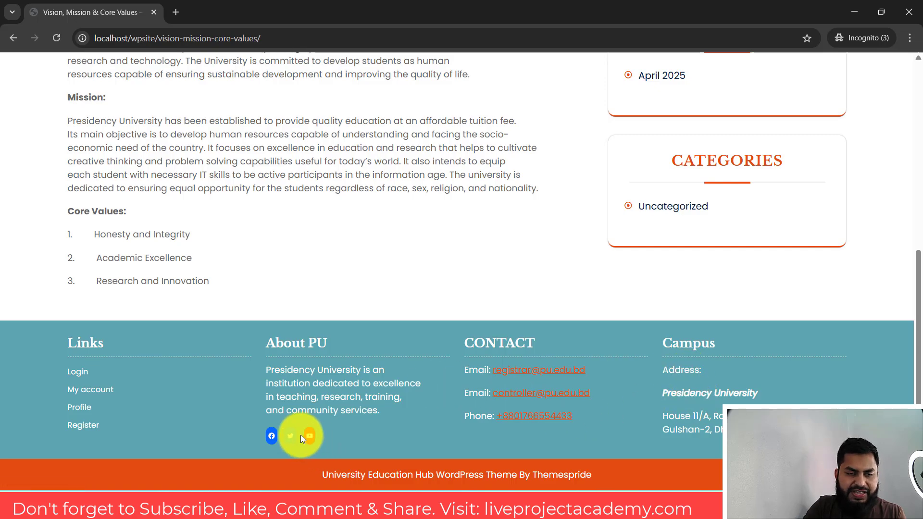
Step: Inspect the footer's Facebook icon in the developer tools and select its wp-social-link-facebook list item
scroll(345, 417, "up", 8)
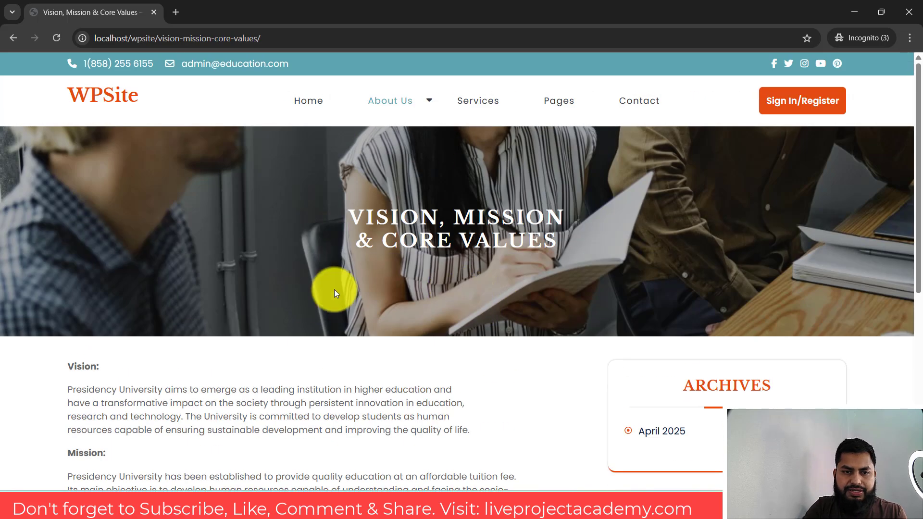
scroll(335, 292, "down", 7)
right_click(276, 439)
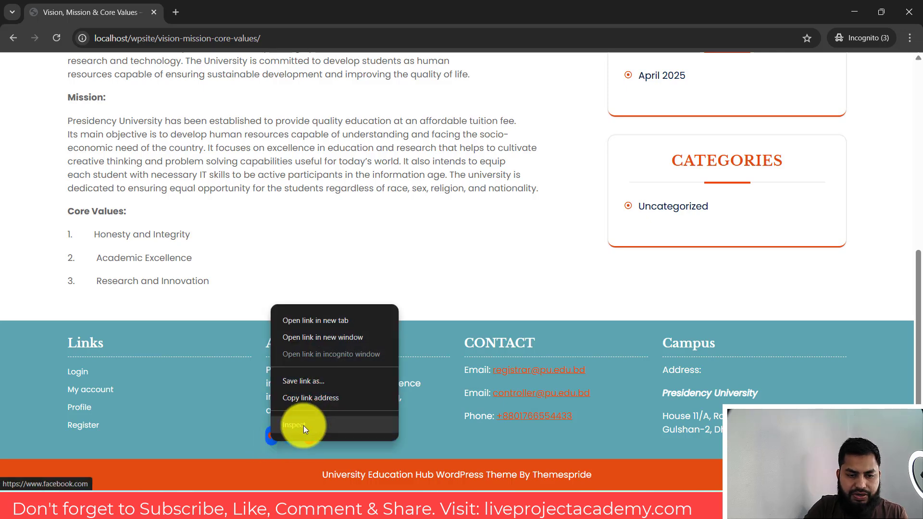
left_click(305, 425)
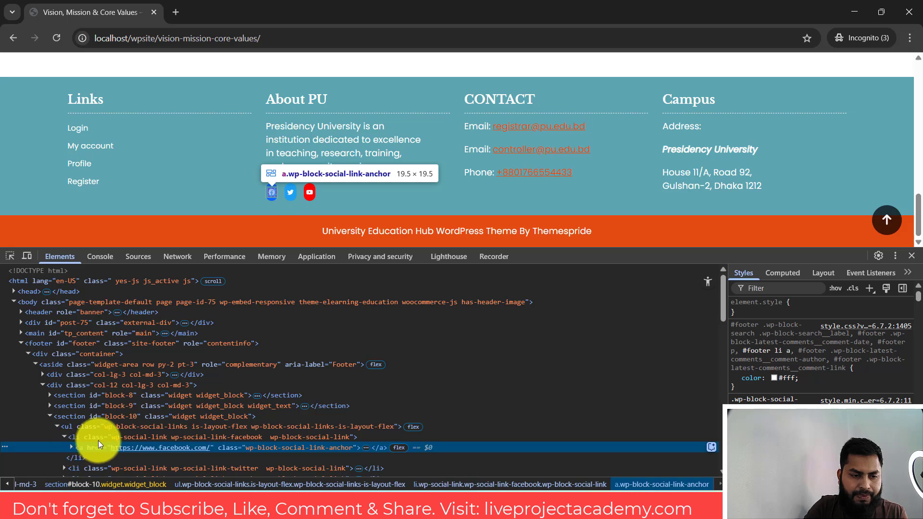
left_click(118, 438)
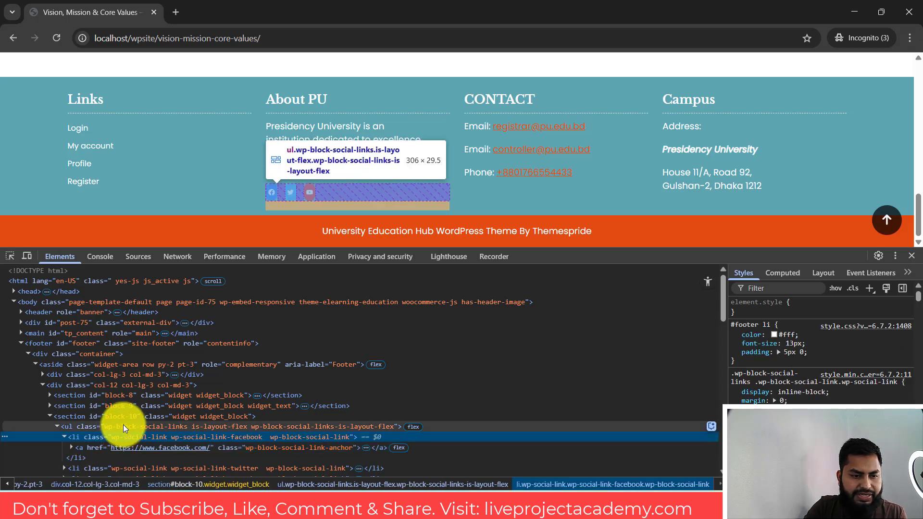
Step: Add a new style rule for the Facebook list item with width 50px and height 50px
left_click(870, 289)
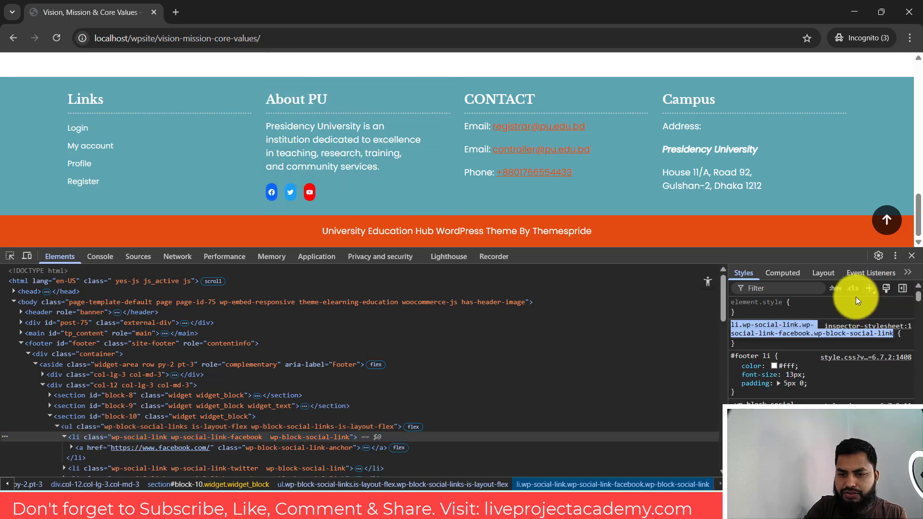
left_click(907, 334)
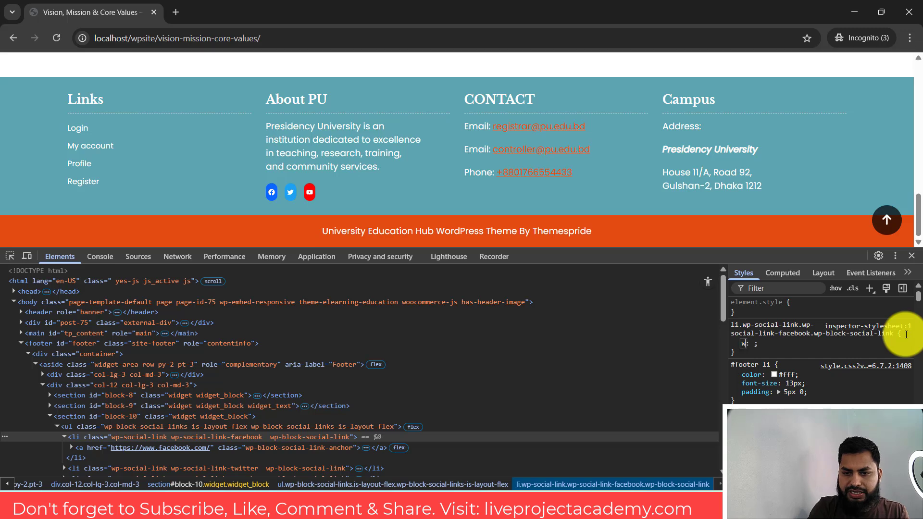
type("50")
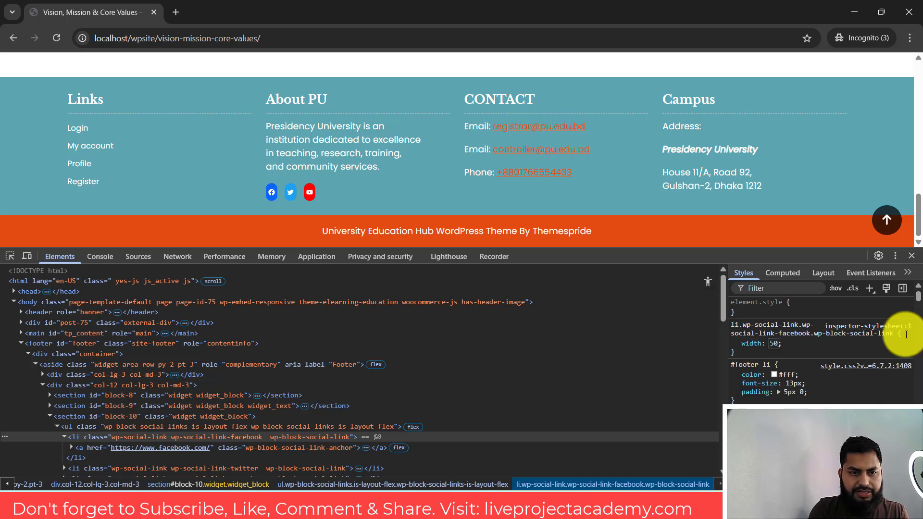
type("px")
key("Tab")
type("height")
key("Tab")
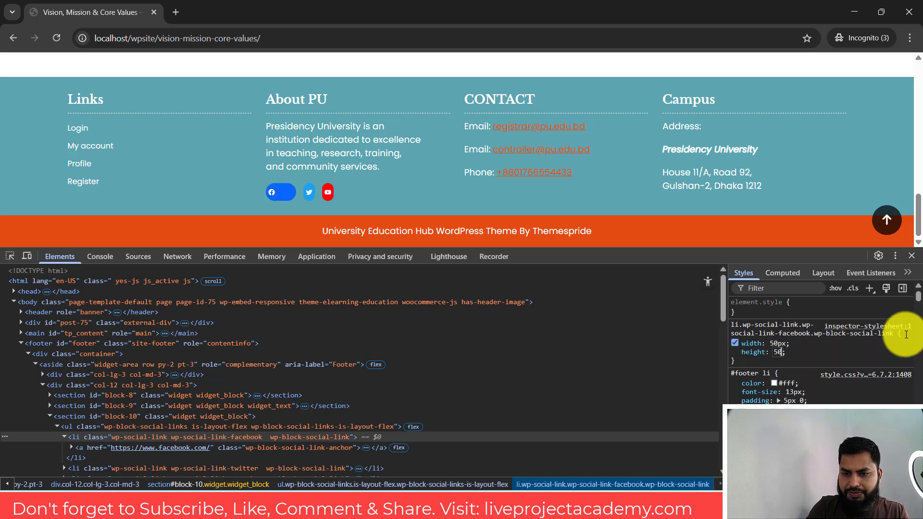
type("50px")
key("Tab")
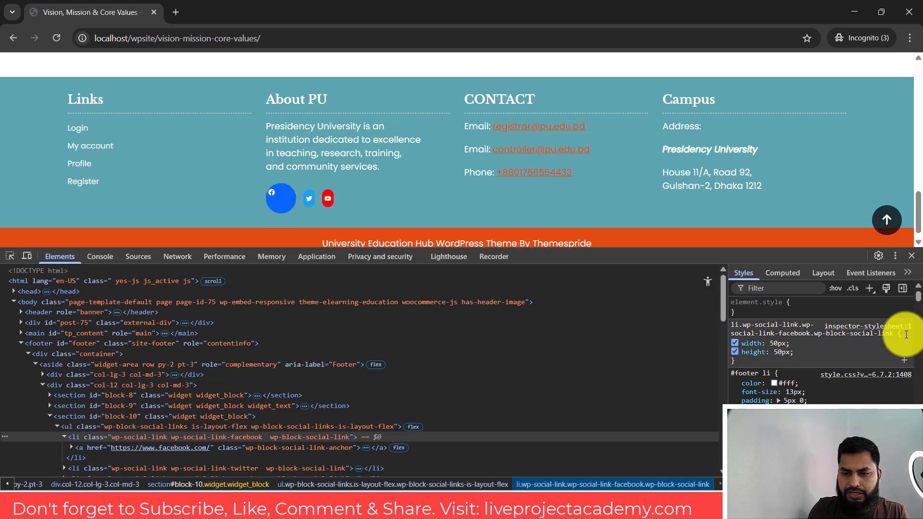
Step: Copy the whole new Facebook icon CSS rule and switch back to the WordPress admin's Widgets window
left_click(801, 359)
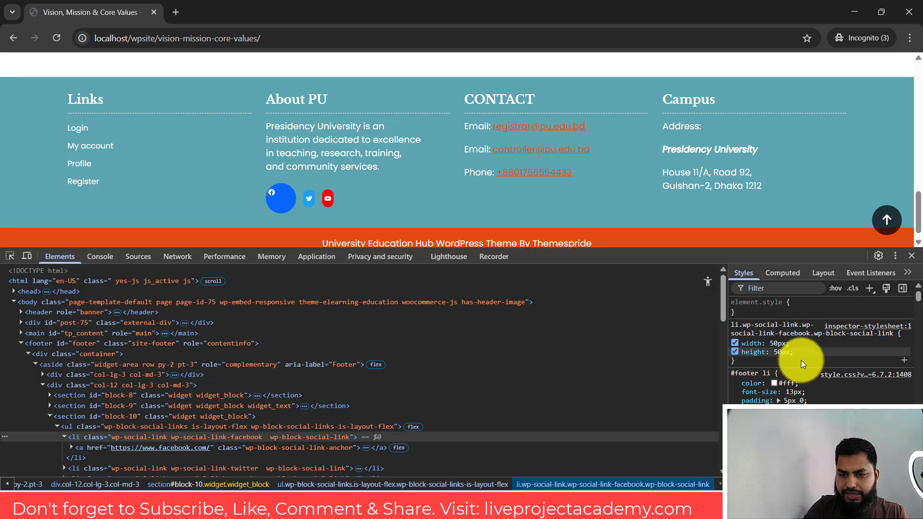
left_click_drag(751, 361, 731, 325)
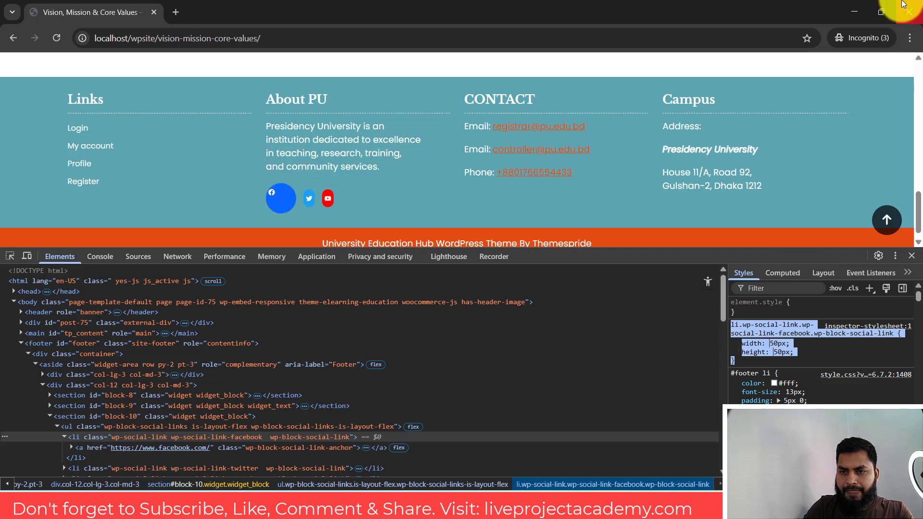
left_click(855, 12)
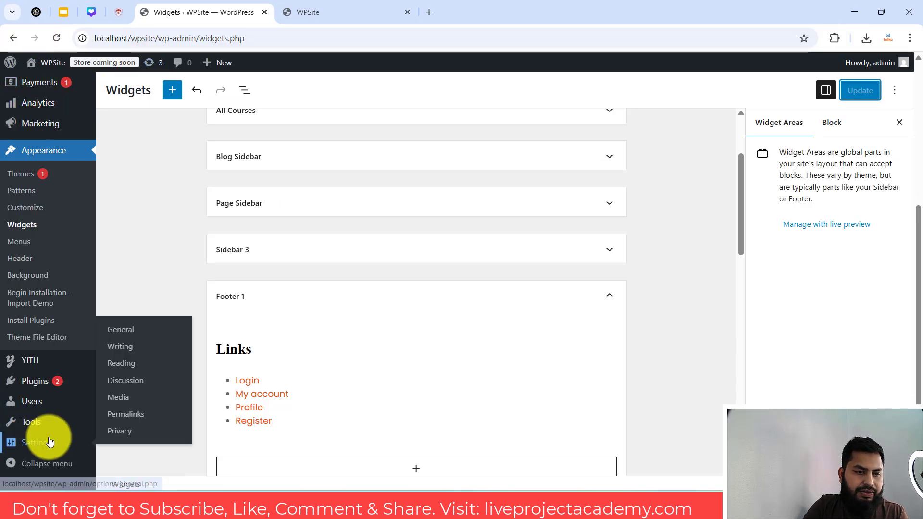